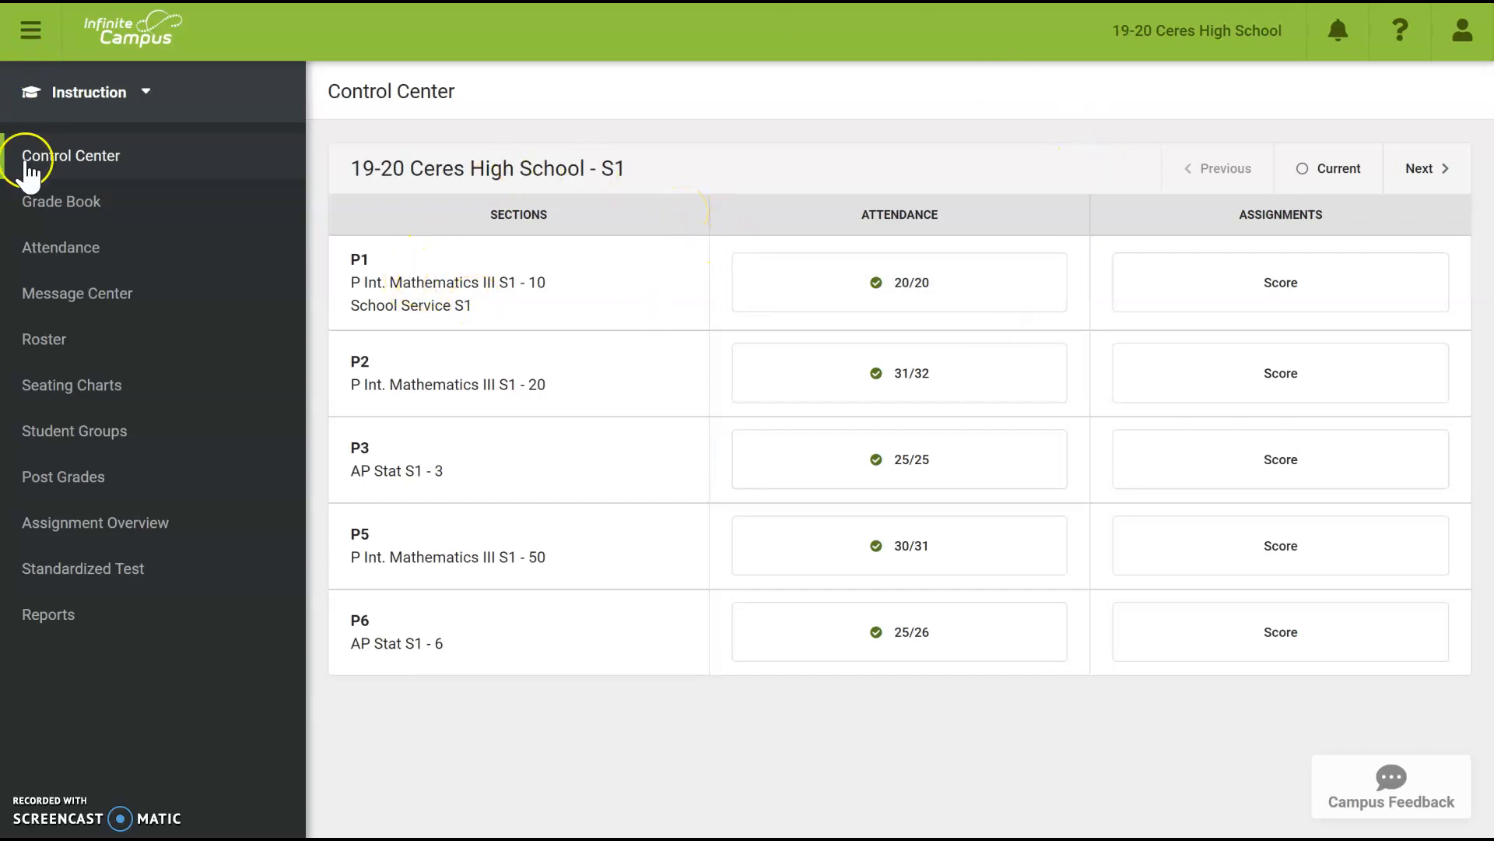
- Open the Grade Book settings and show the Category List with Final, Homework, Quizzes and Tests
left_click(78, 205)
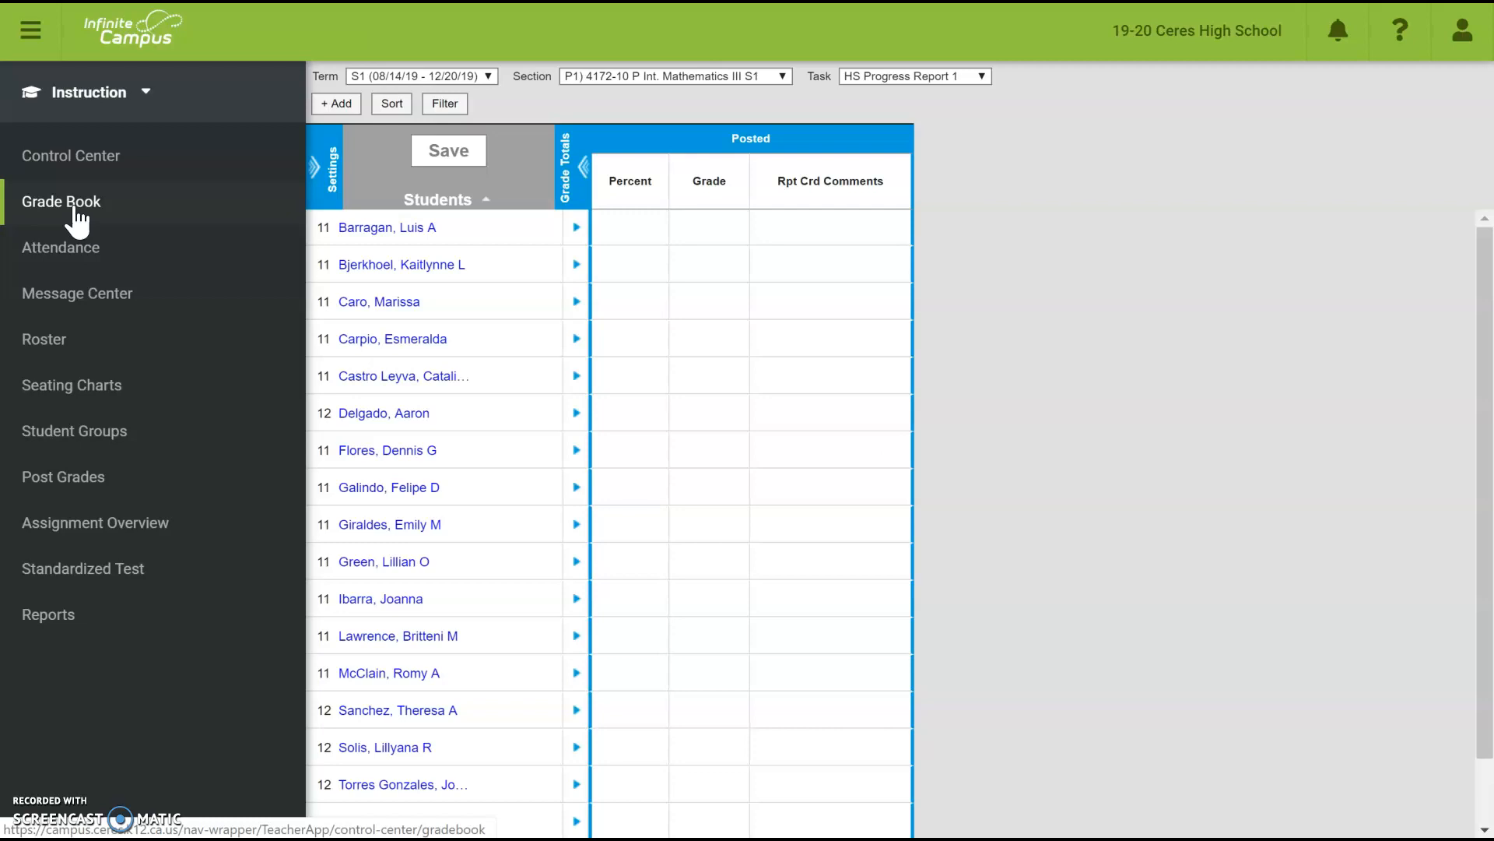
left_click(324, 168)
left_click(348, 230)
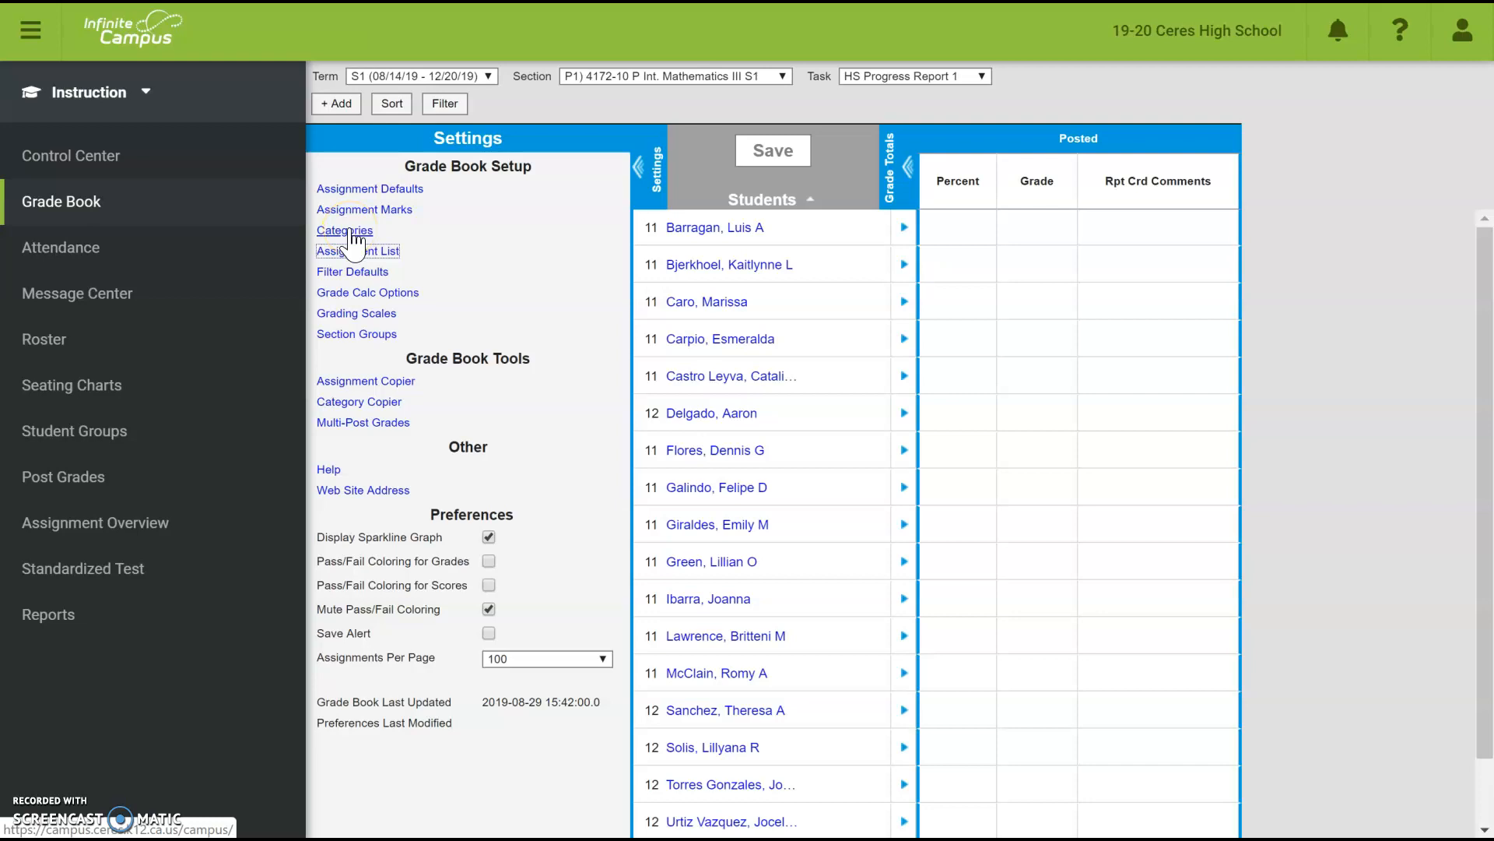
left_click(349, 231)
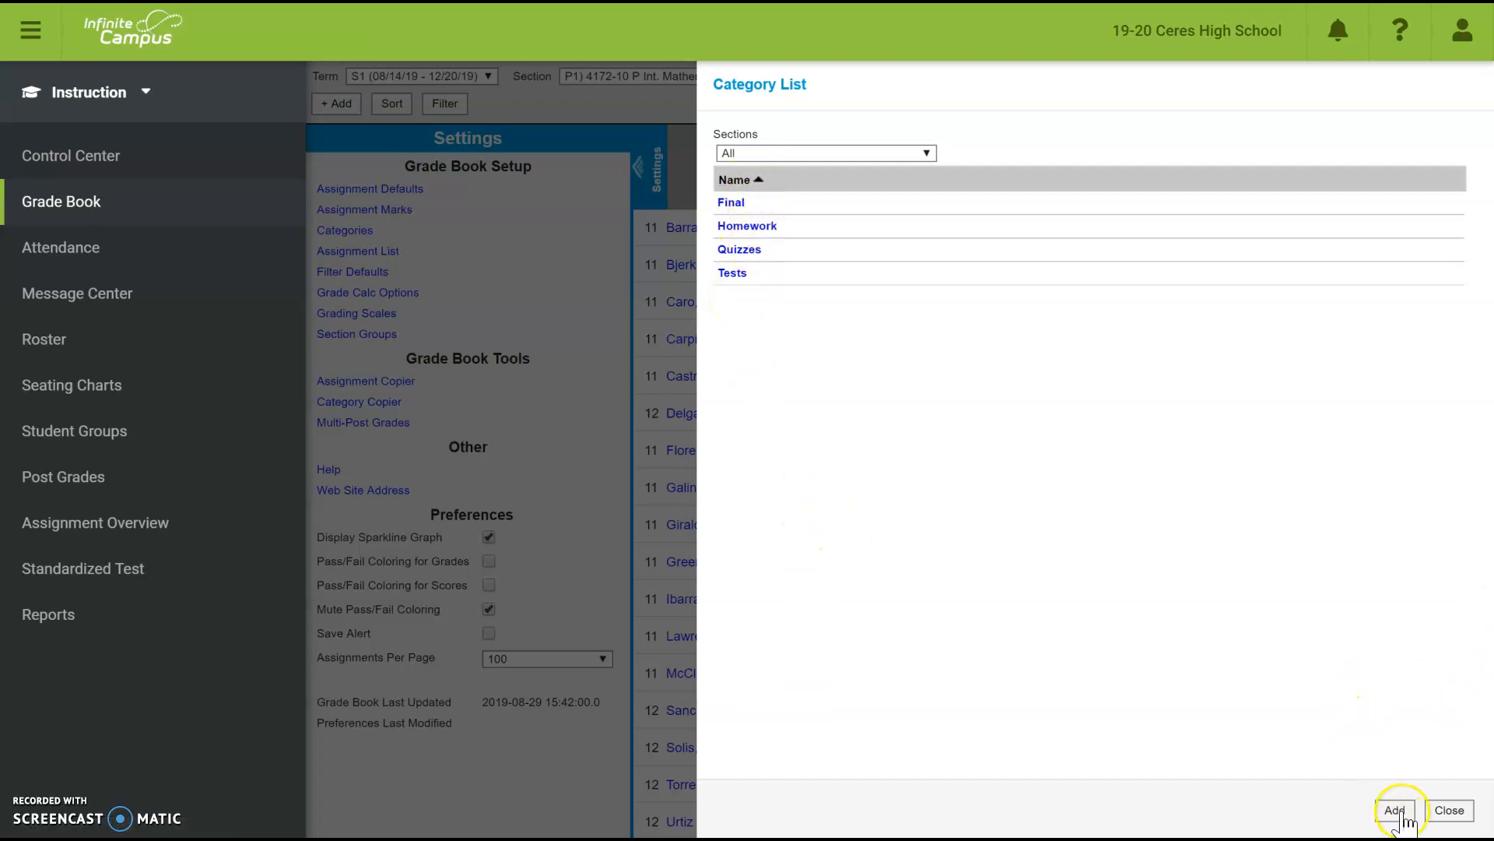
- Add a 'Unit 1' category weighted 10 for the P3 and P6 AP Stat S1 sections and save it
left_click(1395, 811)
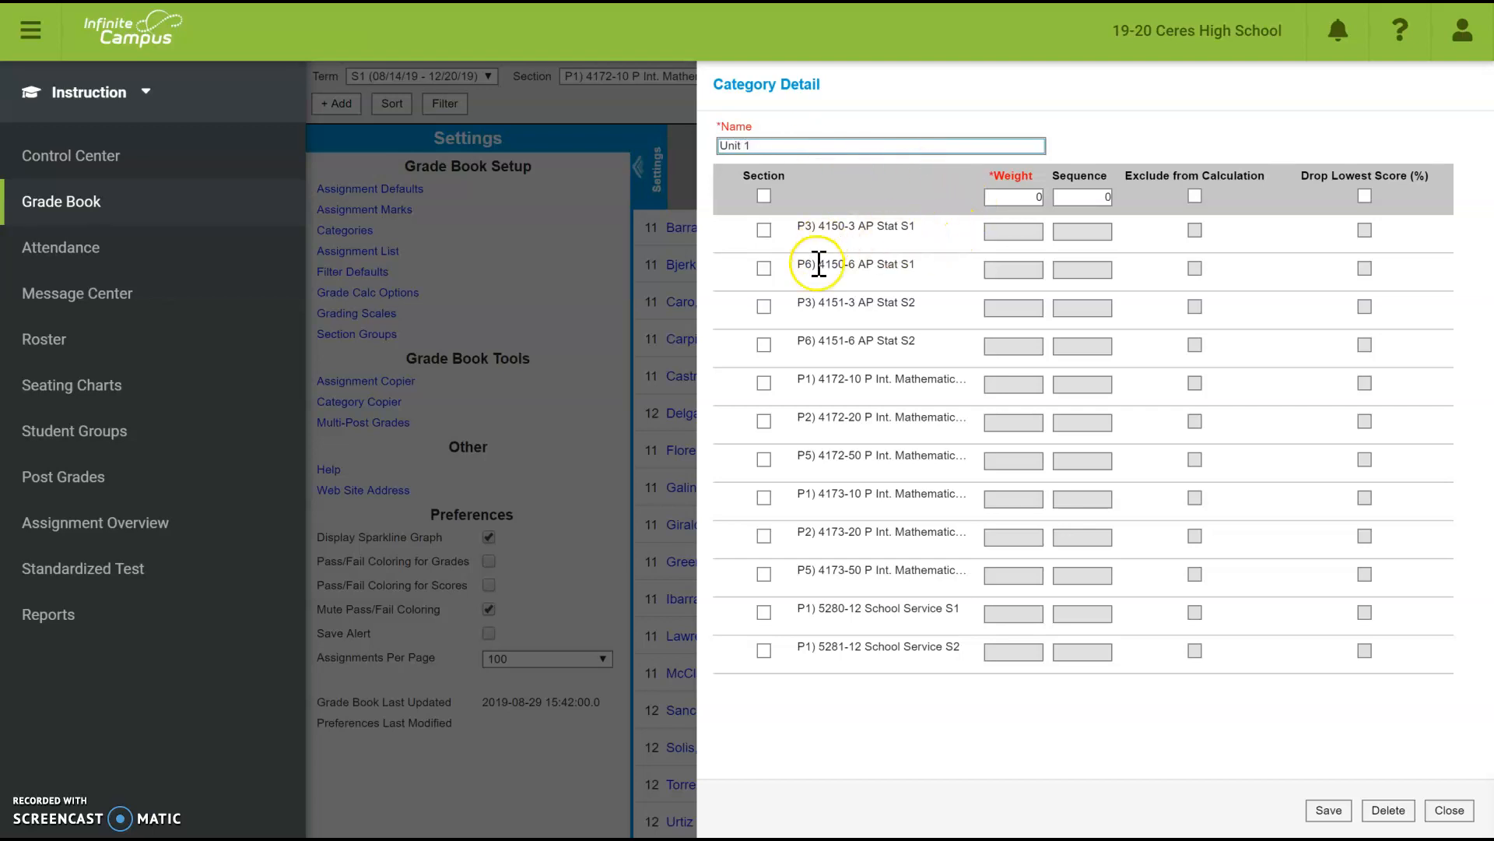
left_click(765, 230)
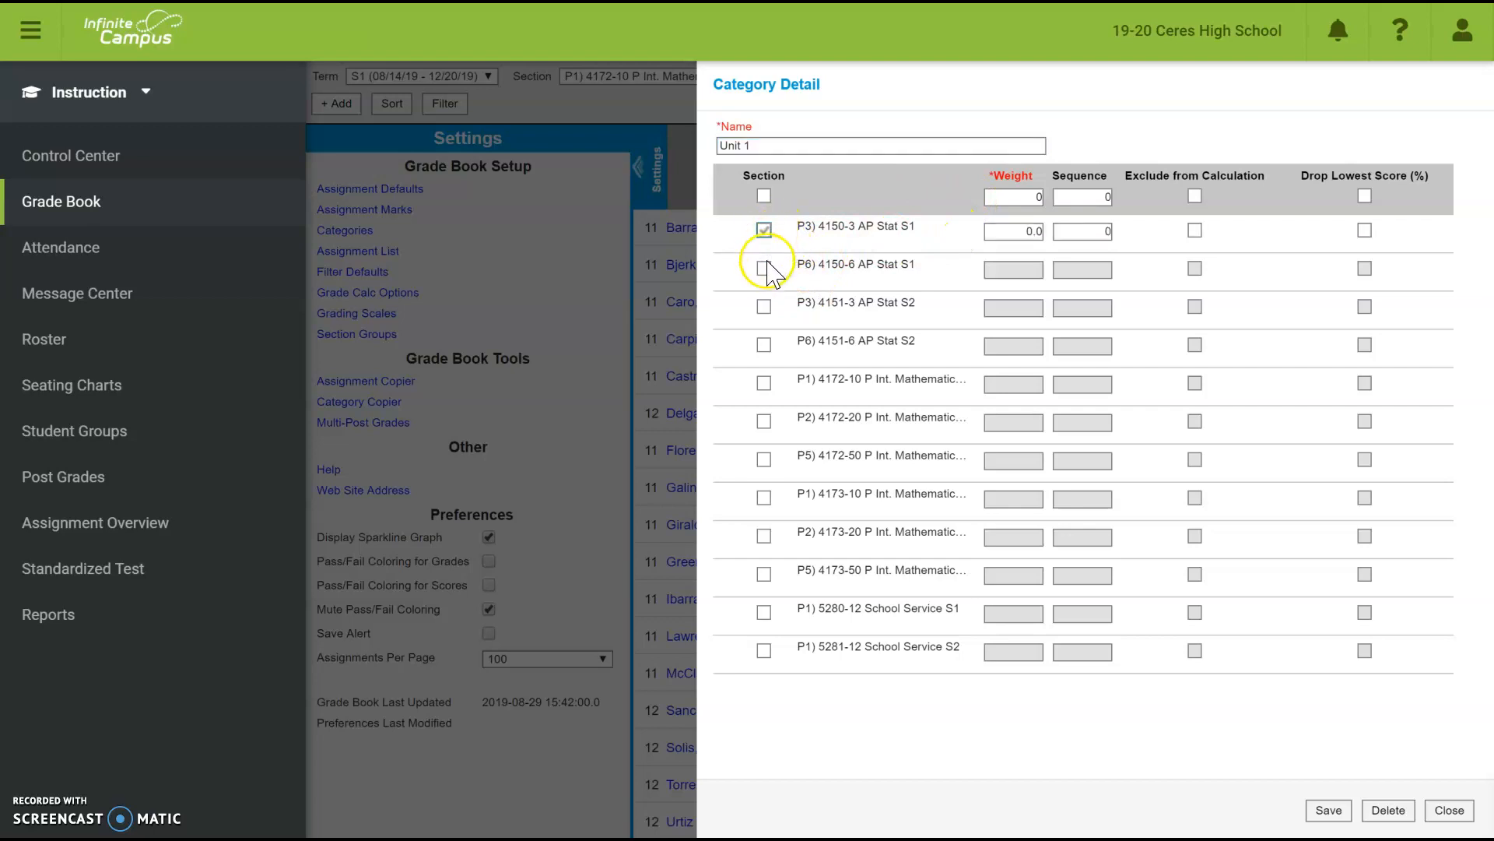
left_click(765, 267)
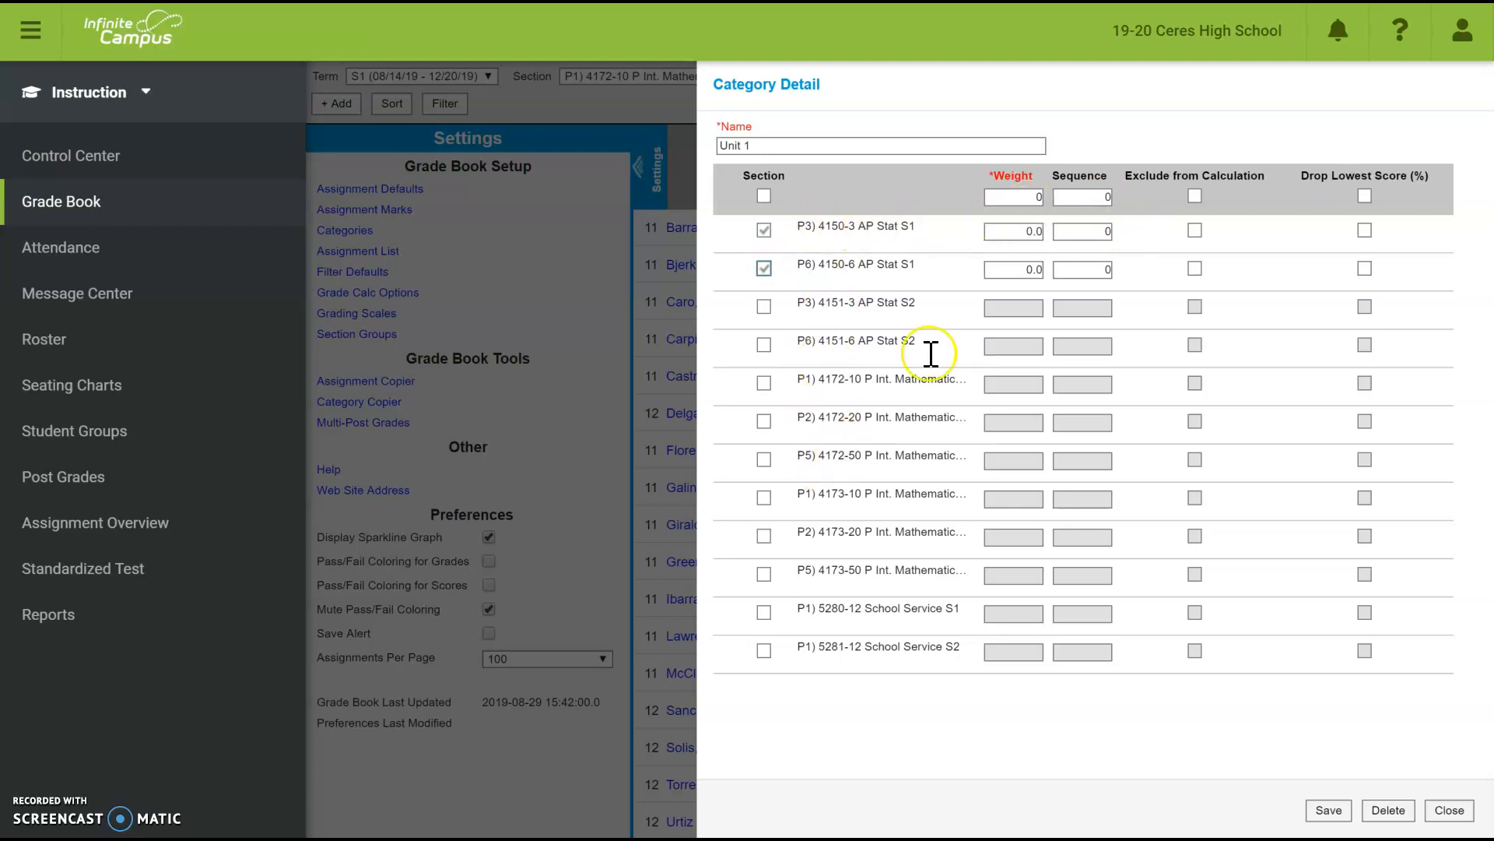
left_click(1040, 197)
key("BackSpace")
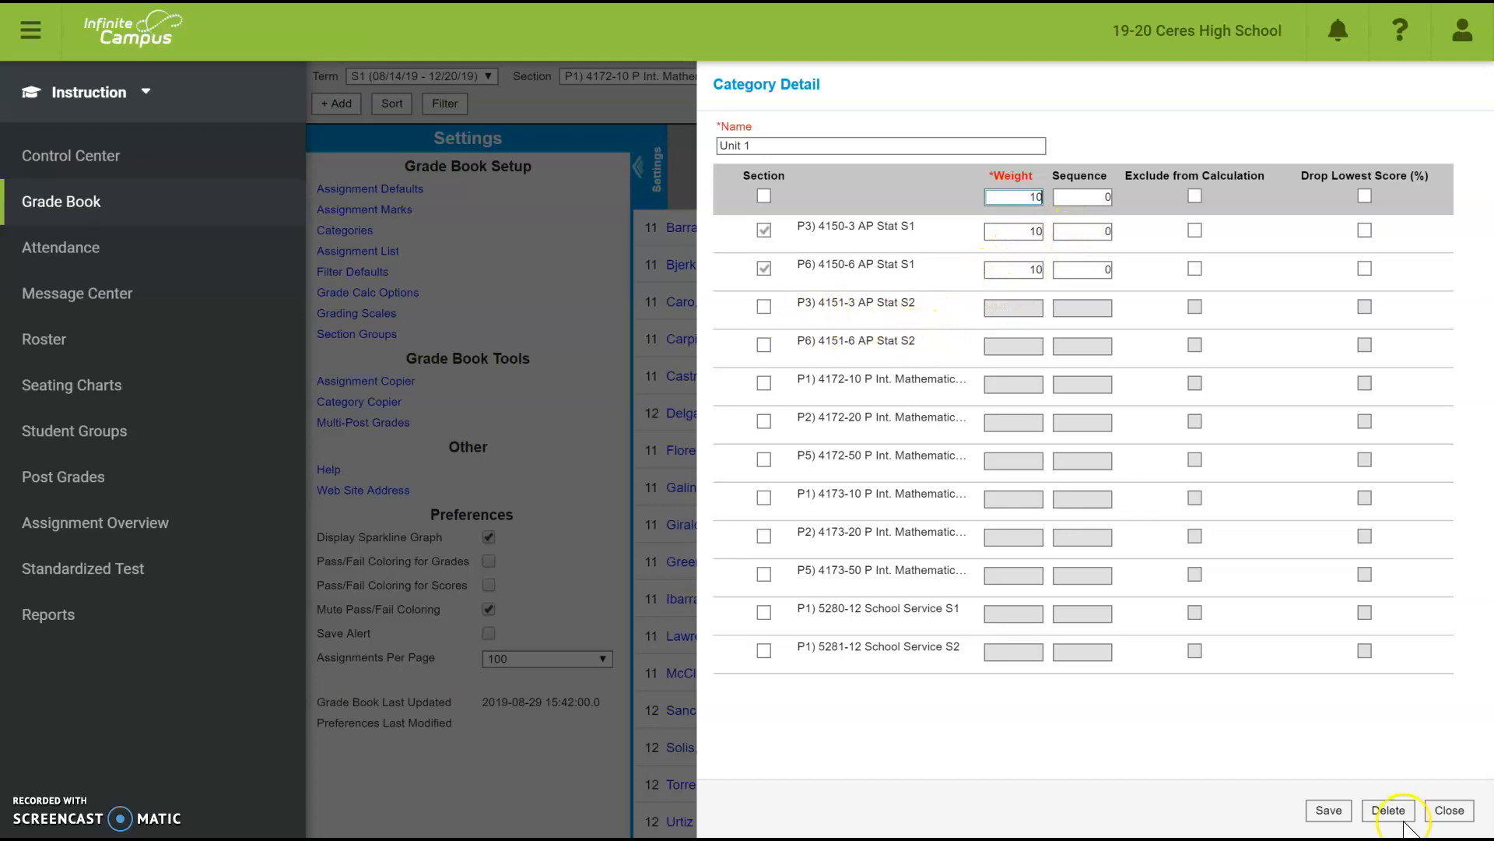
left_click(1325, 810)
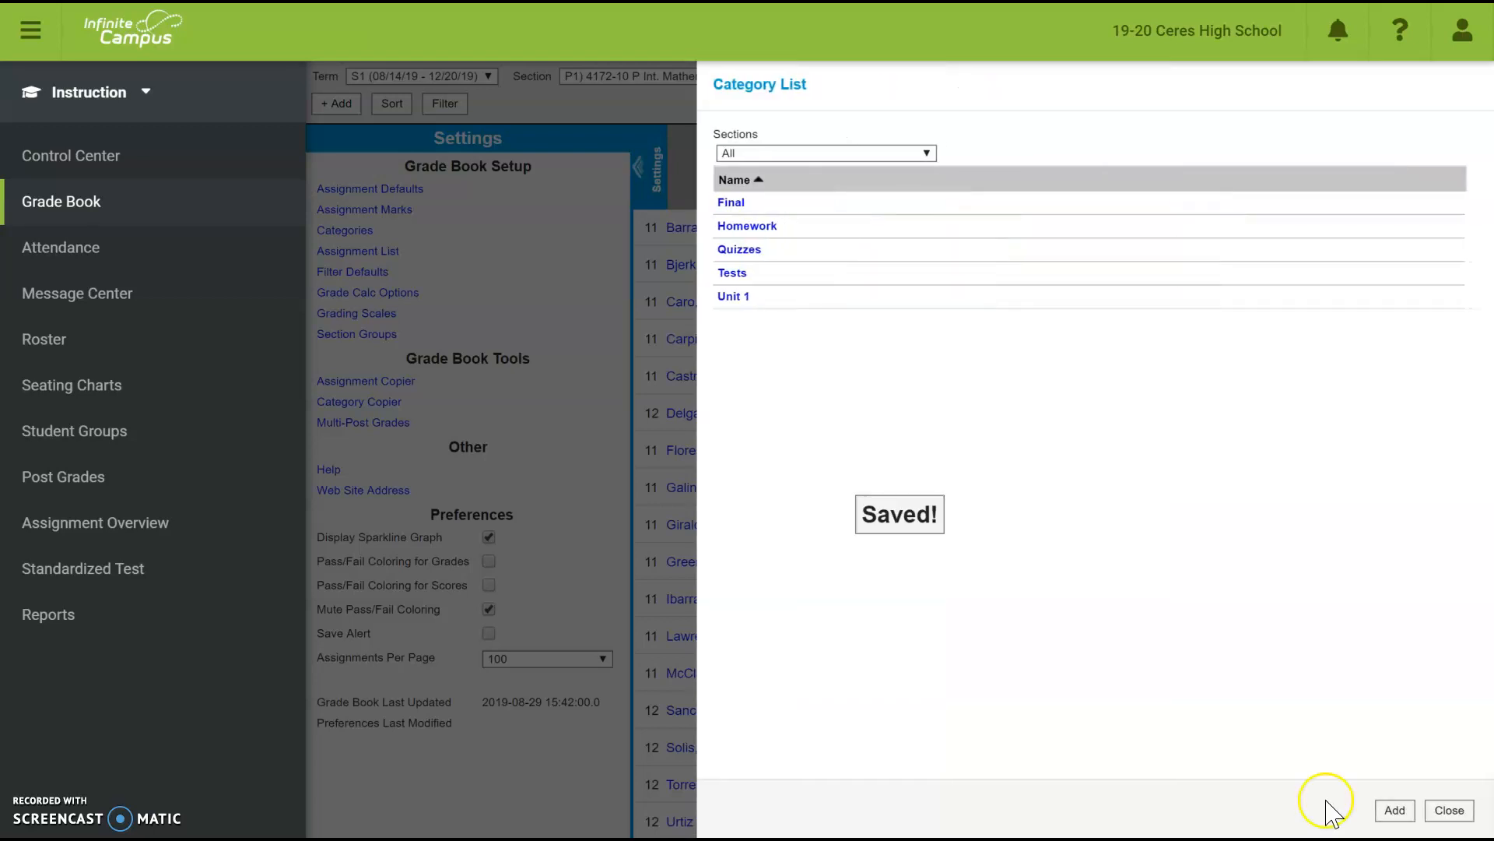
- Add a 'Unit 2' category weighted 20 for both AP Stat S1 sections, save it, and close the list
left_click(1395, 810)
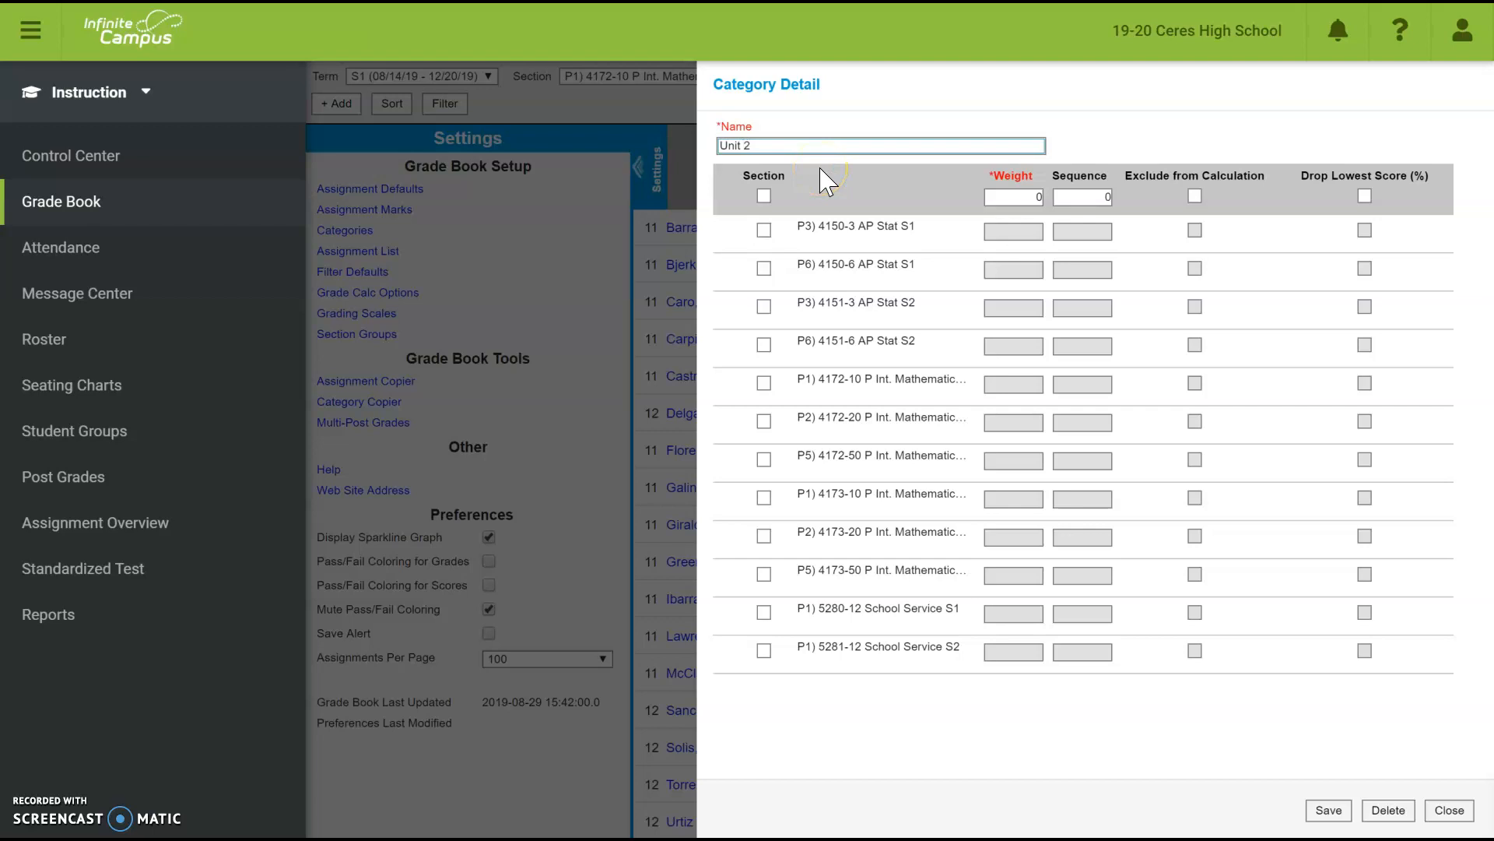
left_click(763, 230)
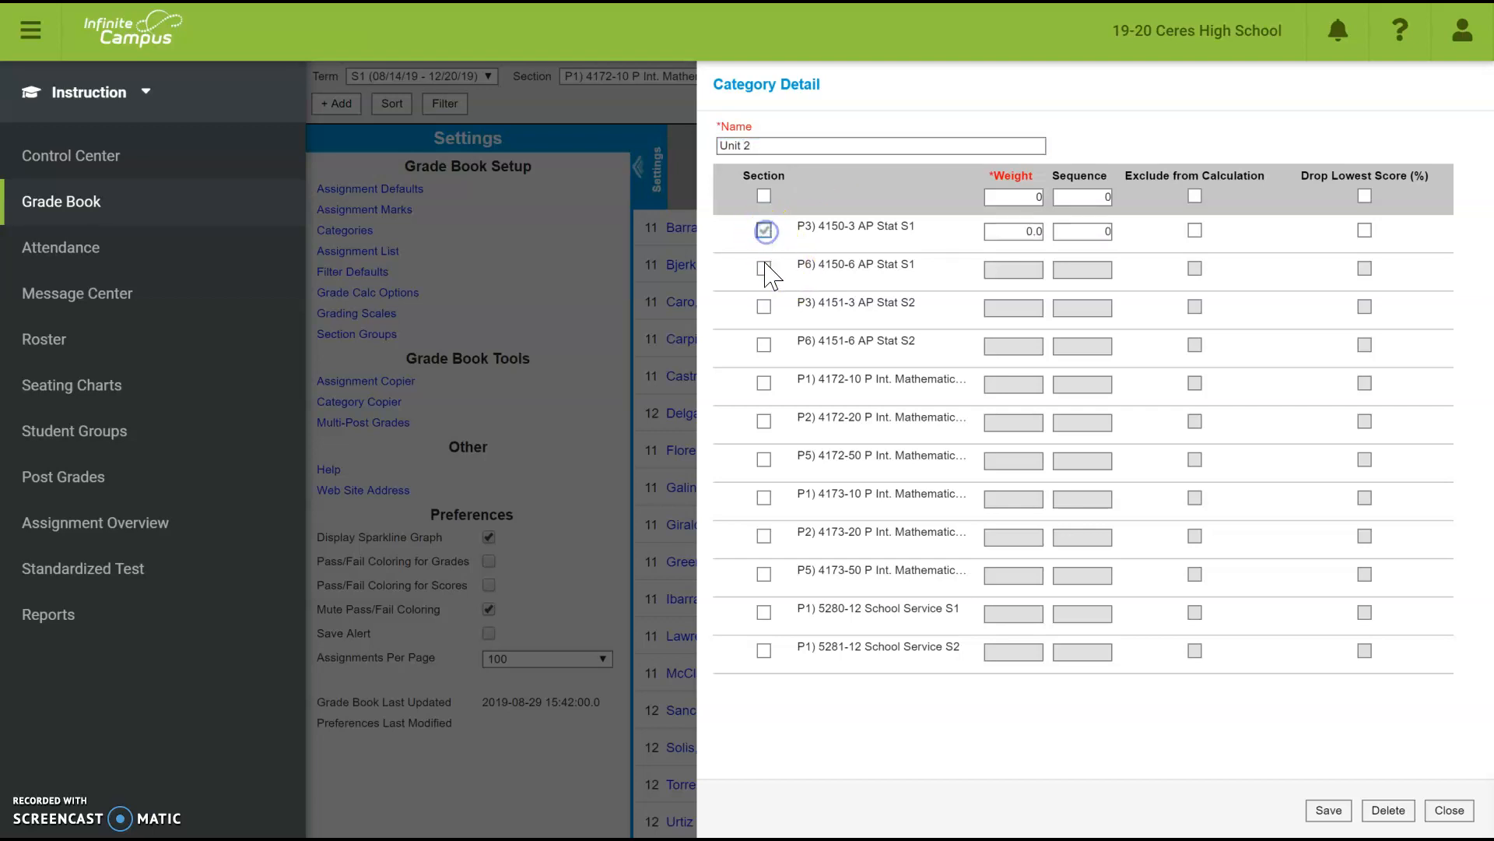
left_click(764, 267)
left_click(1041, 231)
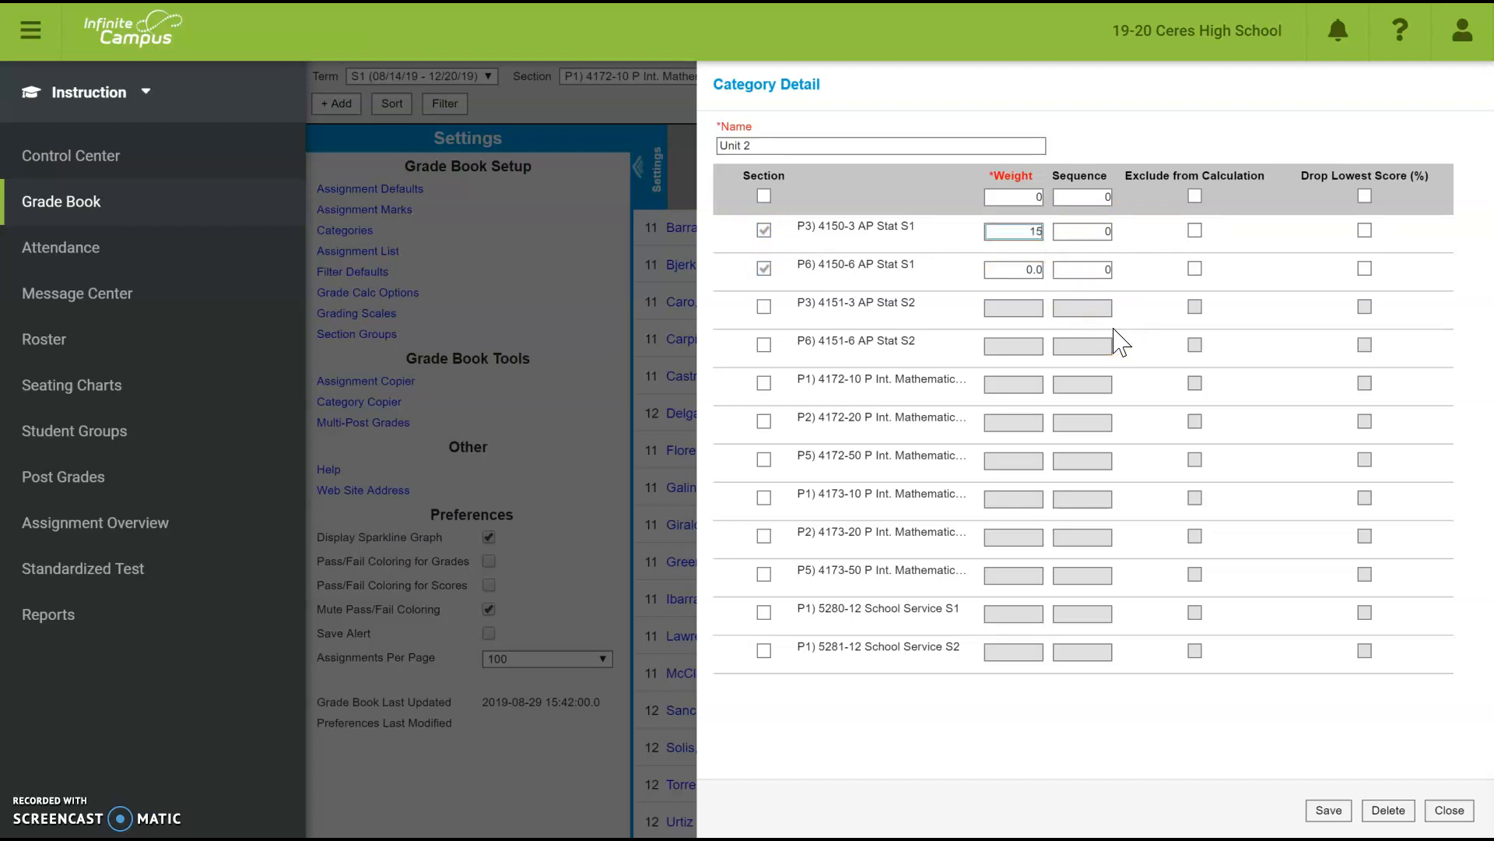
left_click(1041, 270)
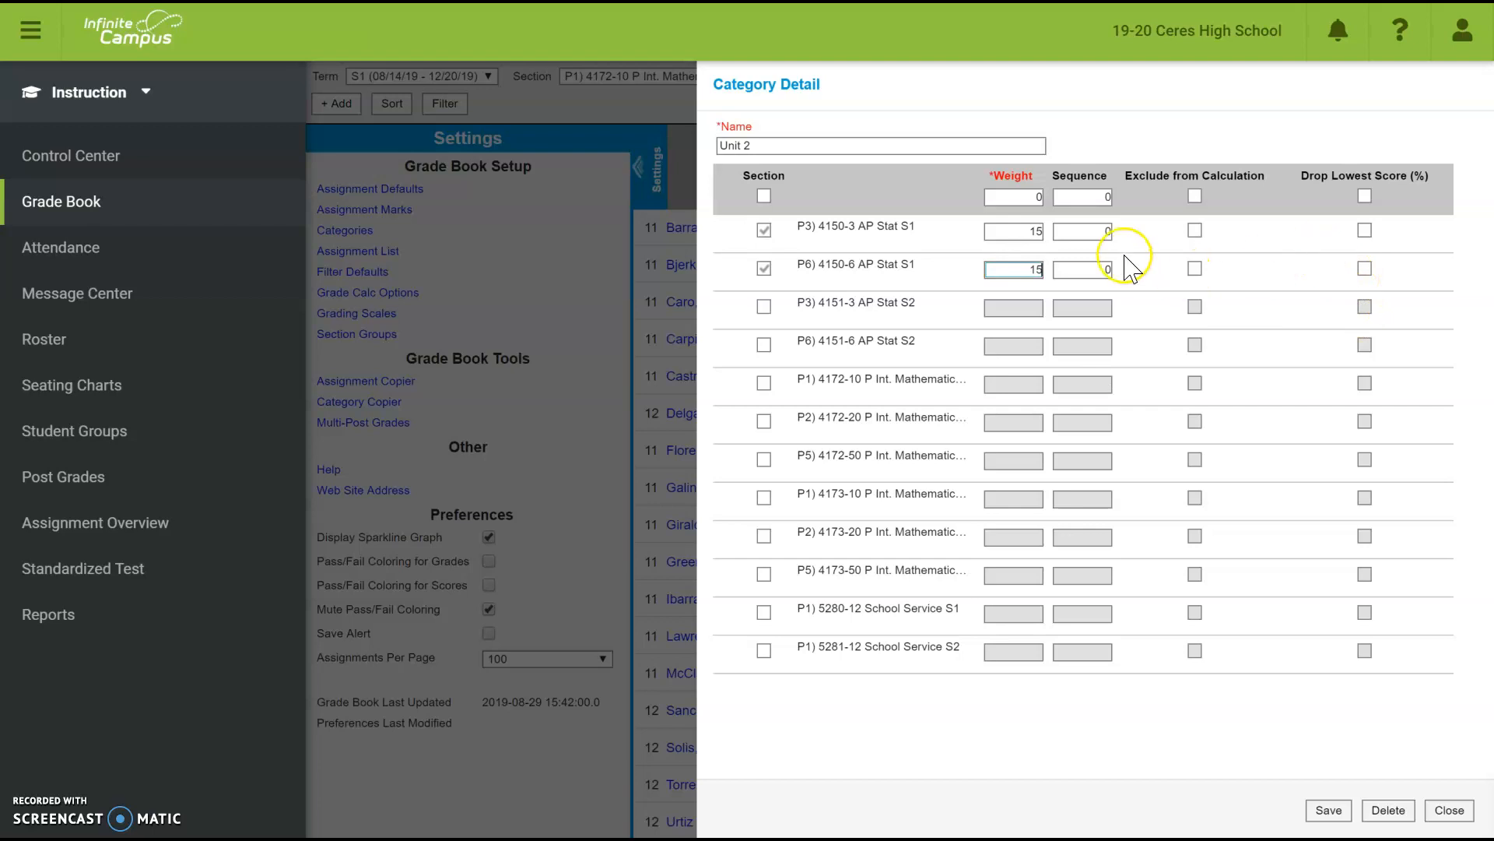
left_click(1042, 203)
key("BackSpace")
type("20")
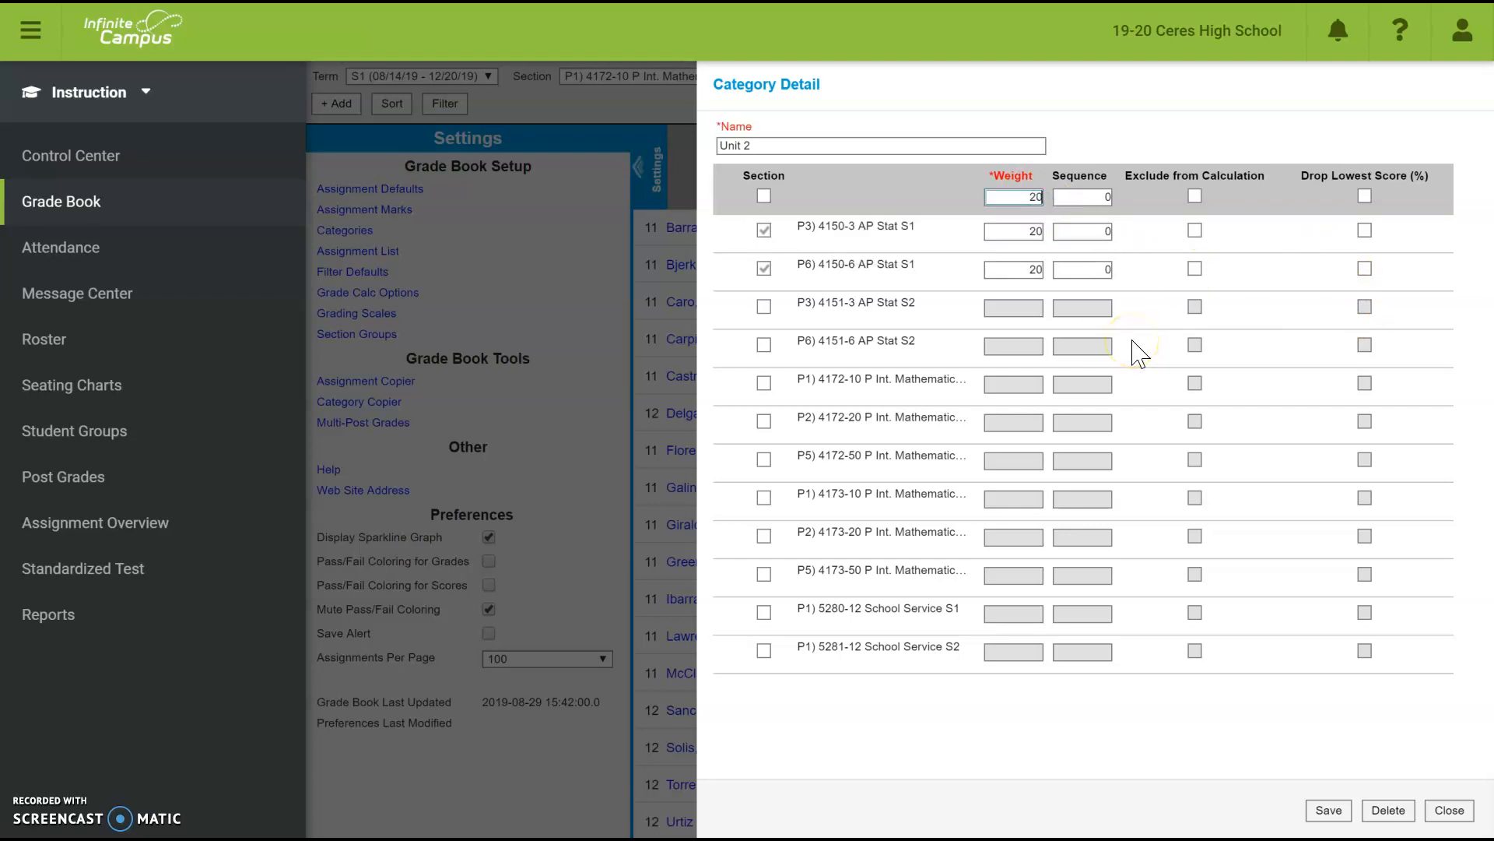
left_click(1329, 810)
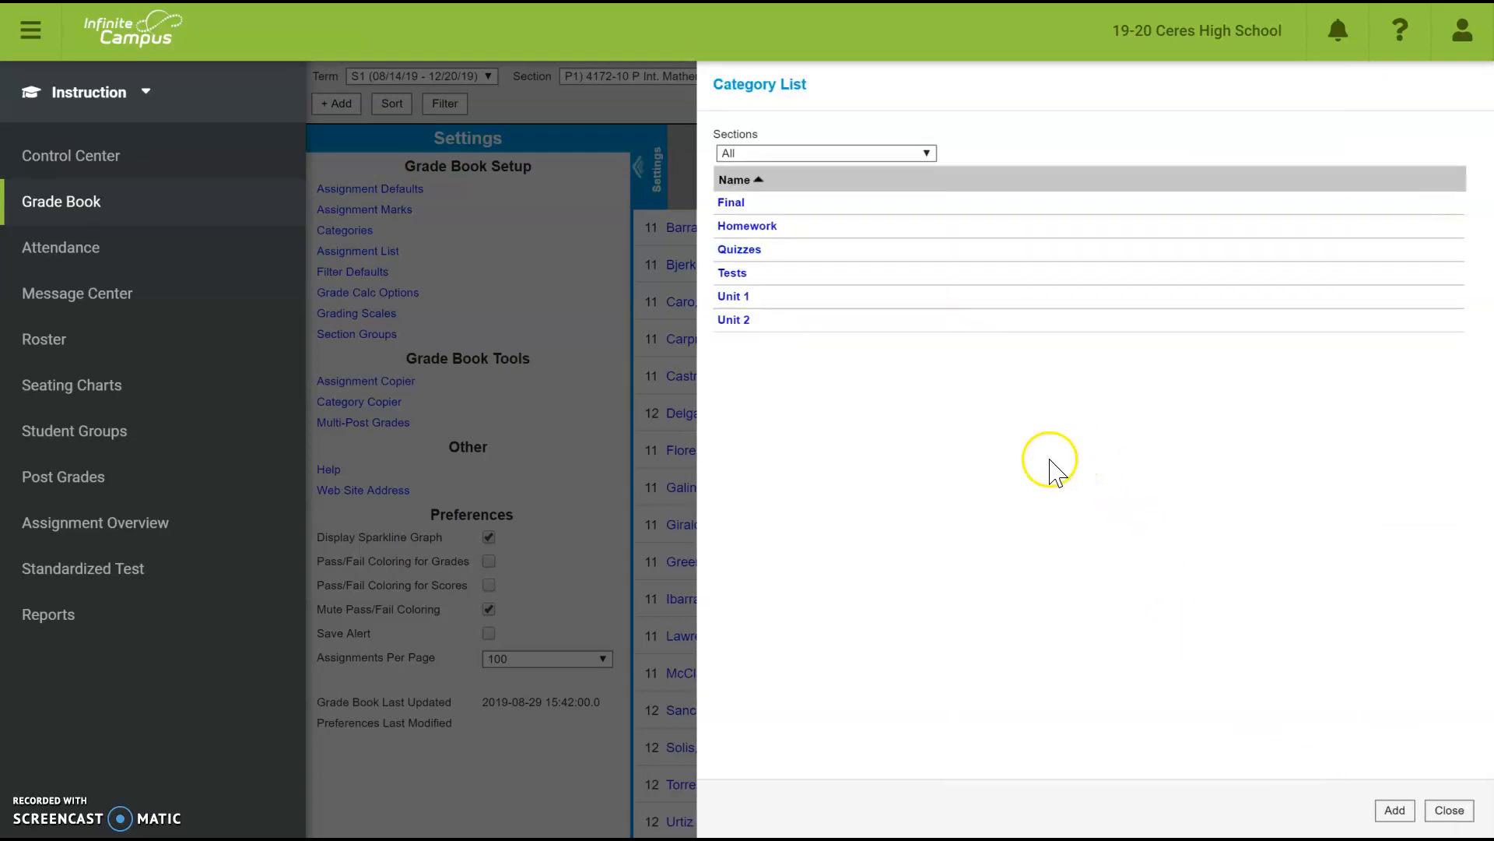
left_click(1451, 810)
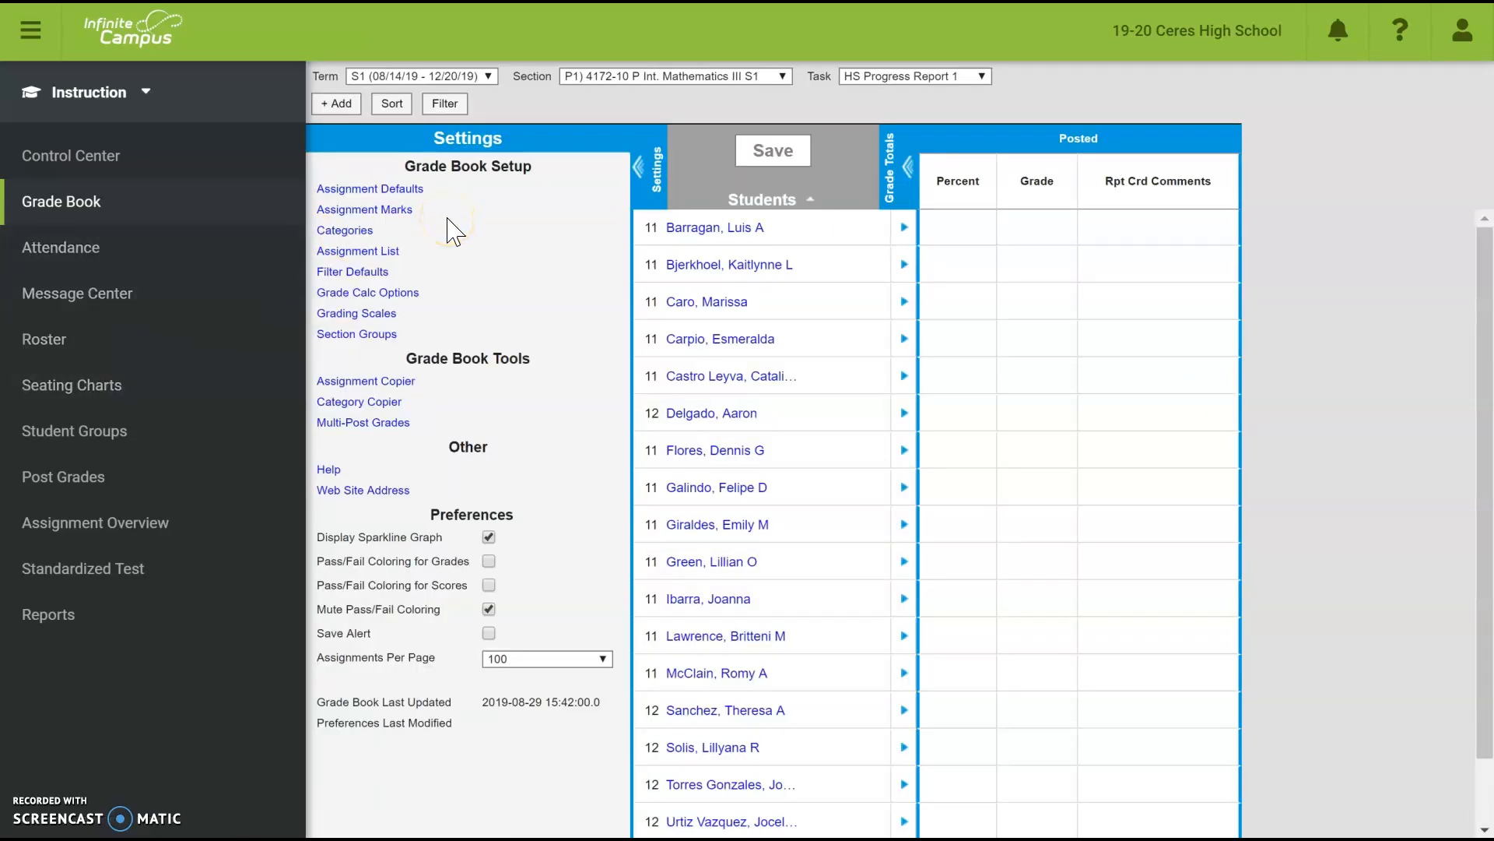
- Look through the HS Report Card Grade Calc Options without changes, then bring up the Section list
left_click(338, 238)
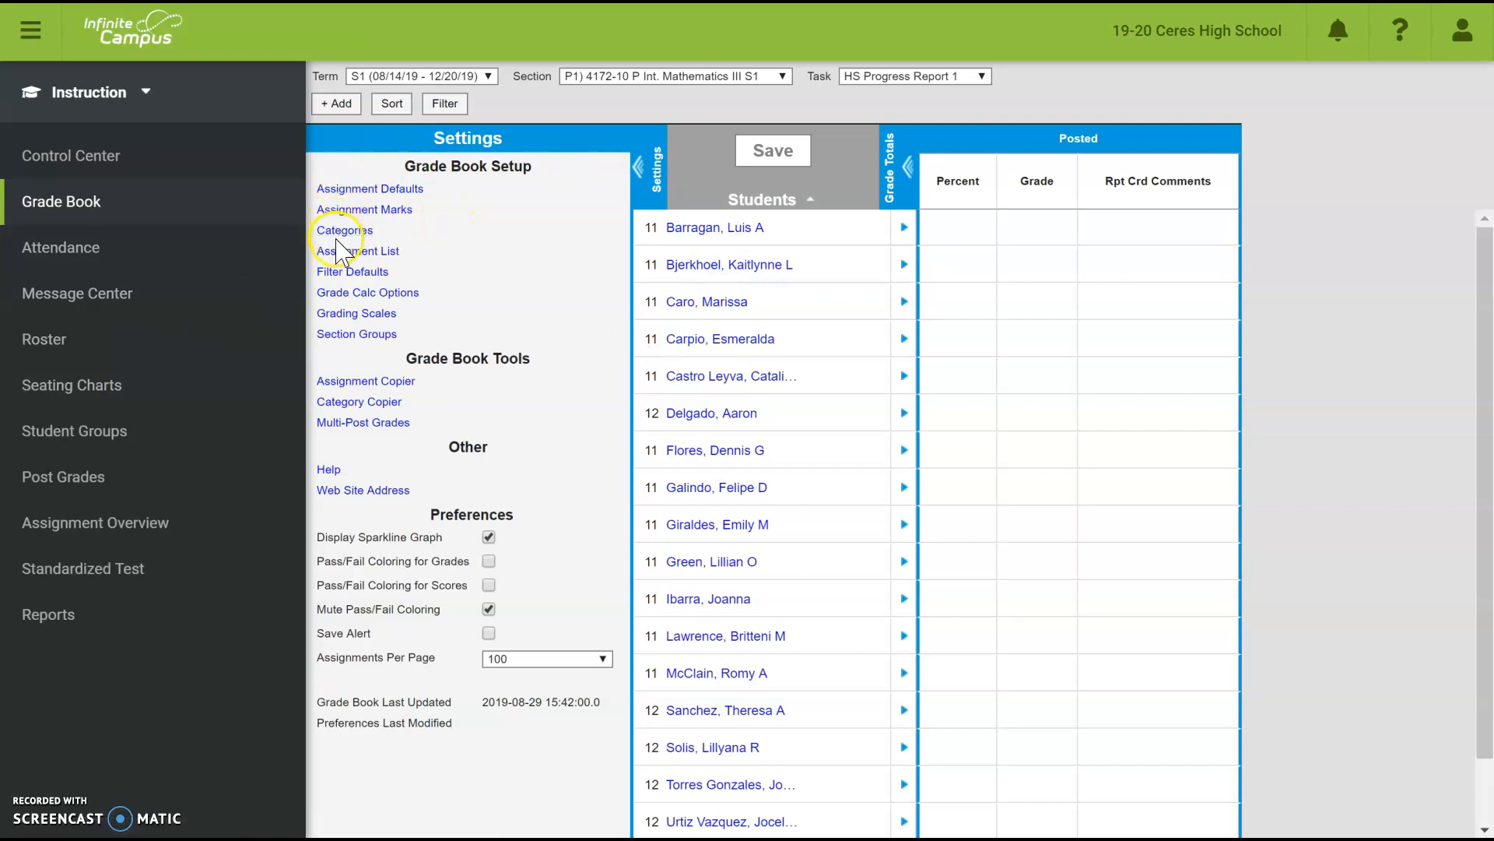
left_click(369, 292)
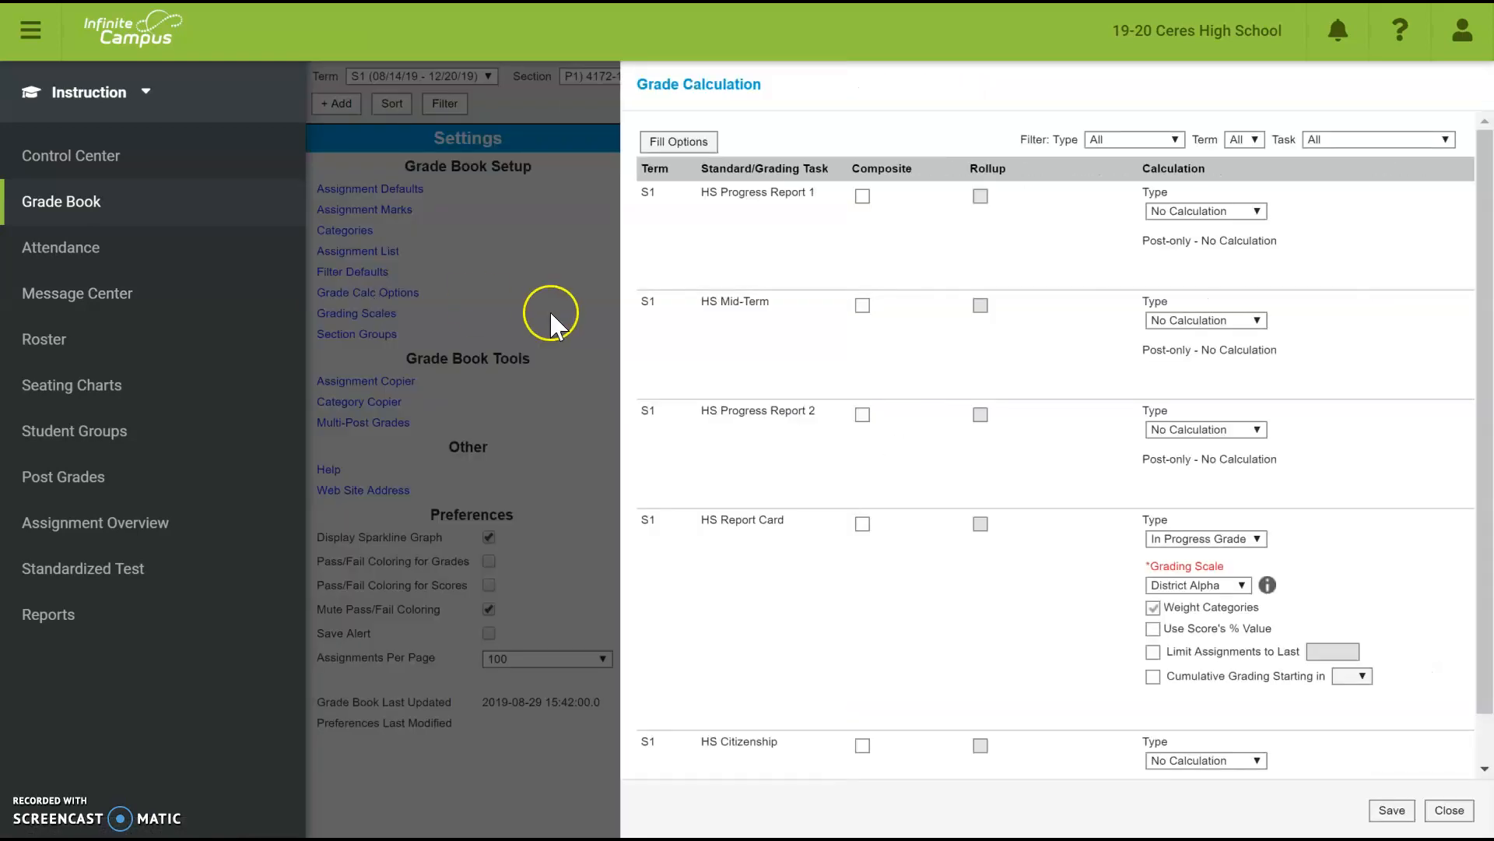
scroll(938, 478, "down", 1)
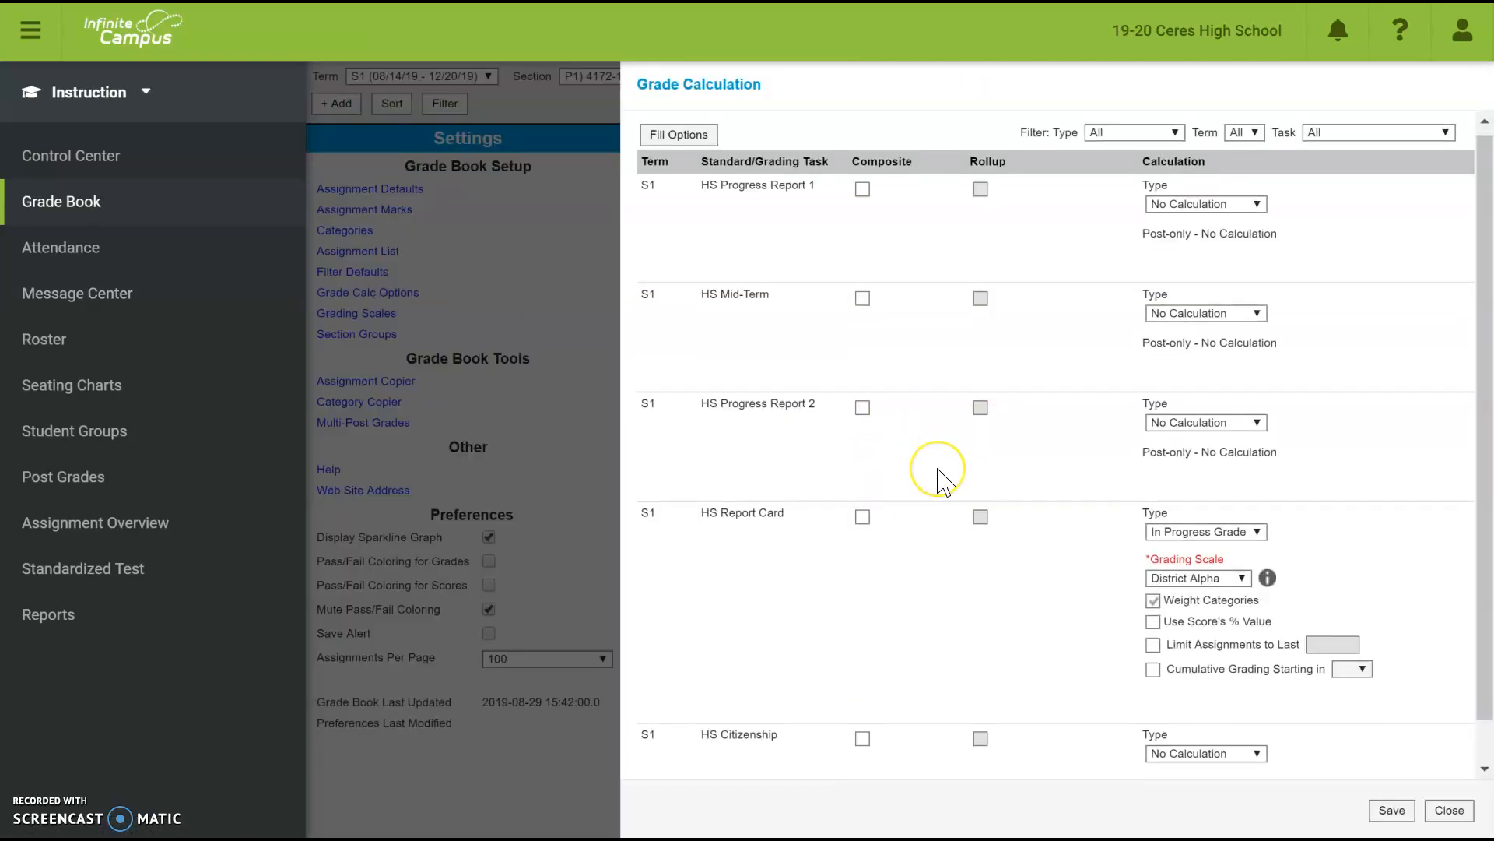
scroll(938, 479, "down", 1)
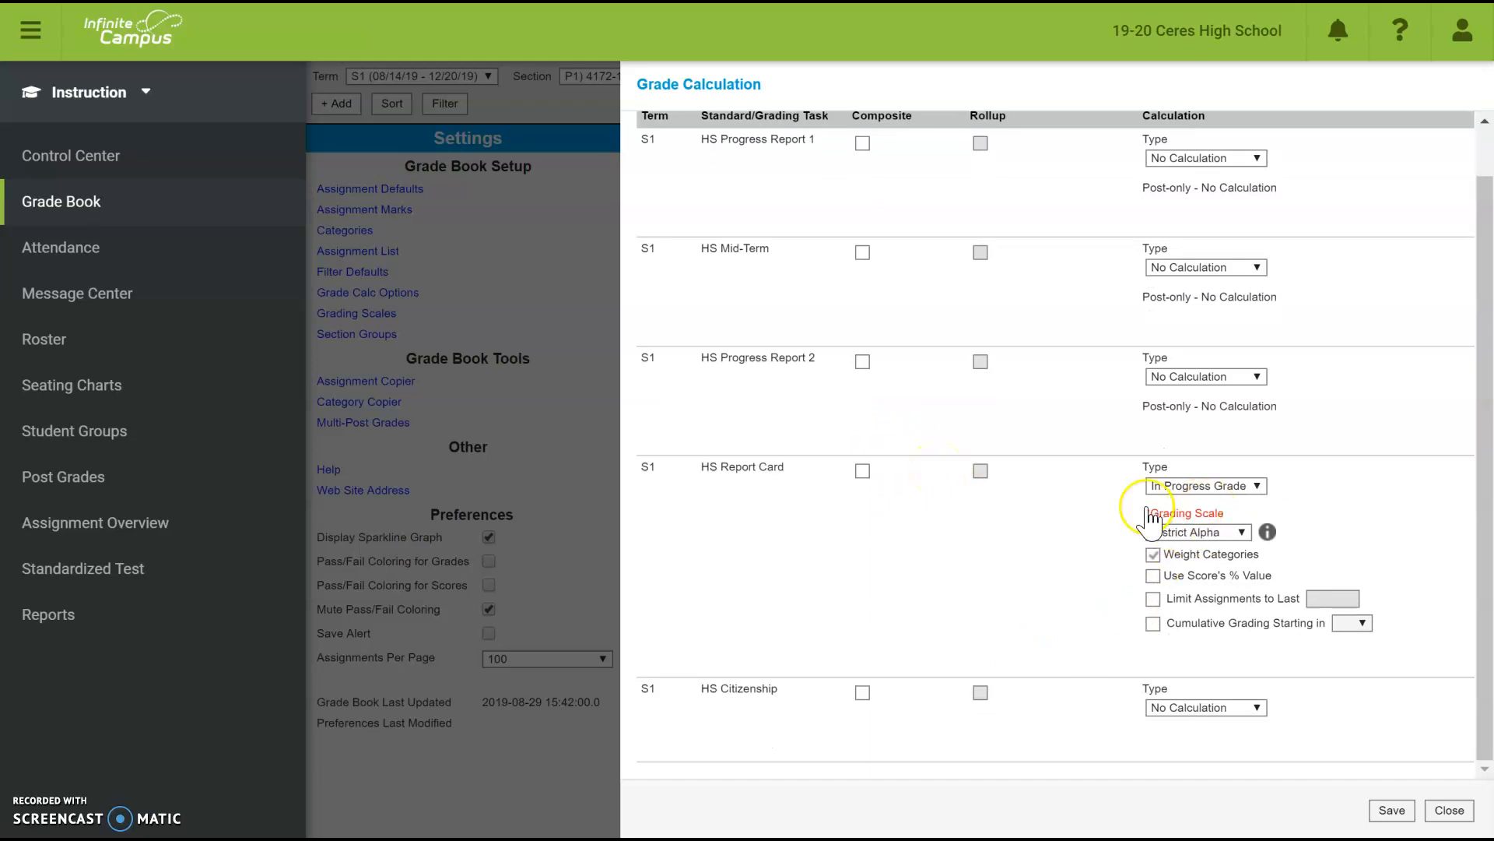
scroll(1064, 626, "up", 1)
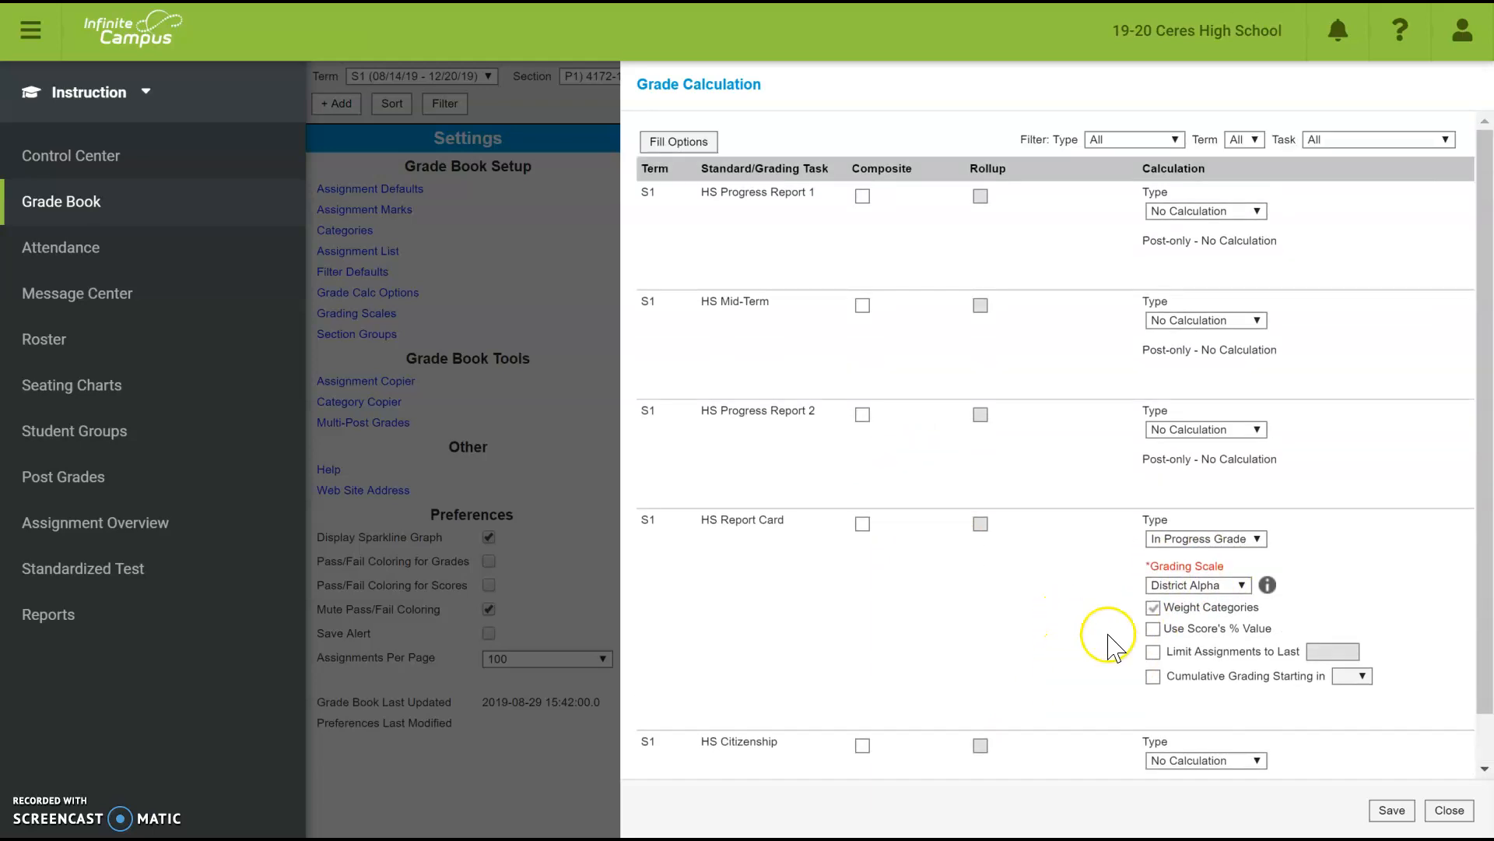
left_click(1450, 817)
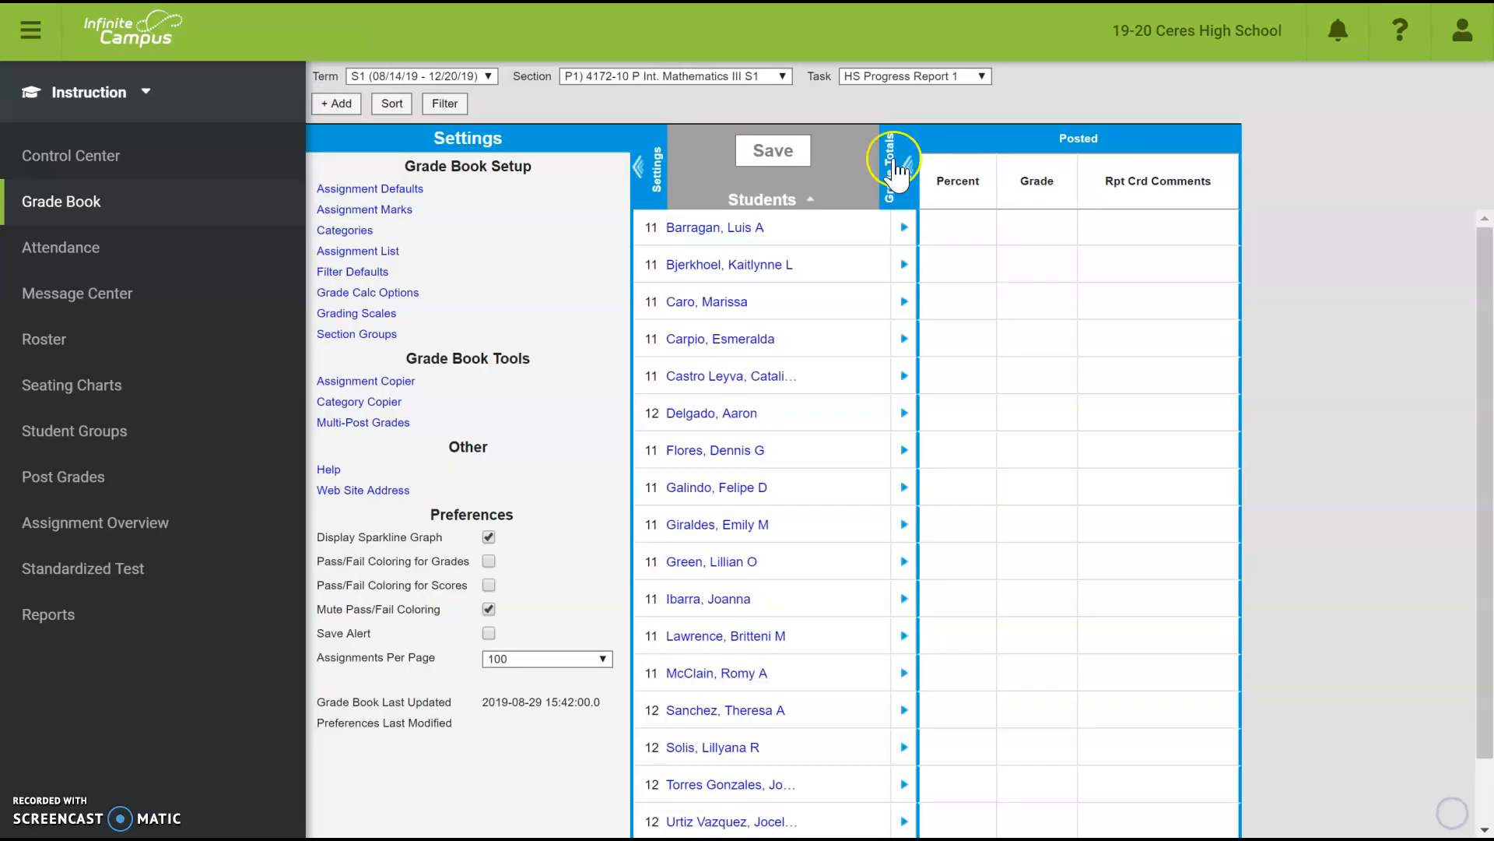
left_click(648, 76)
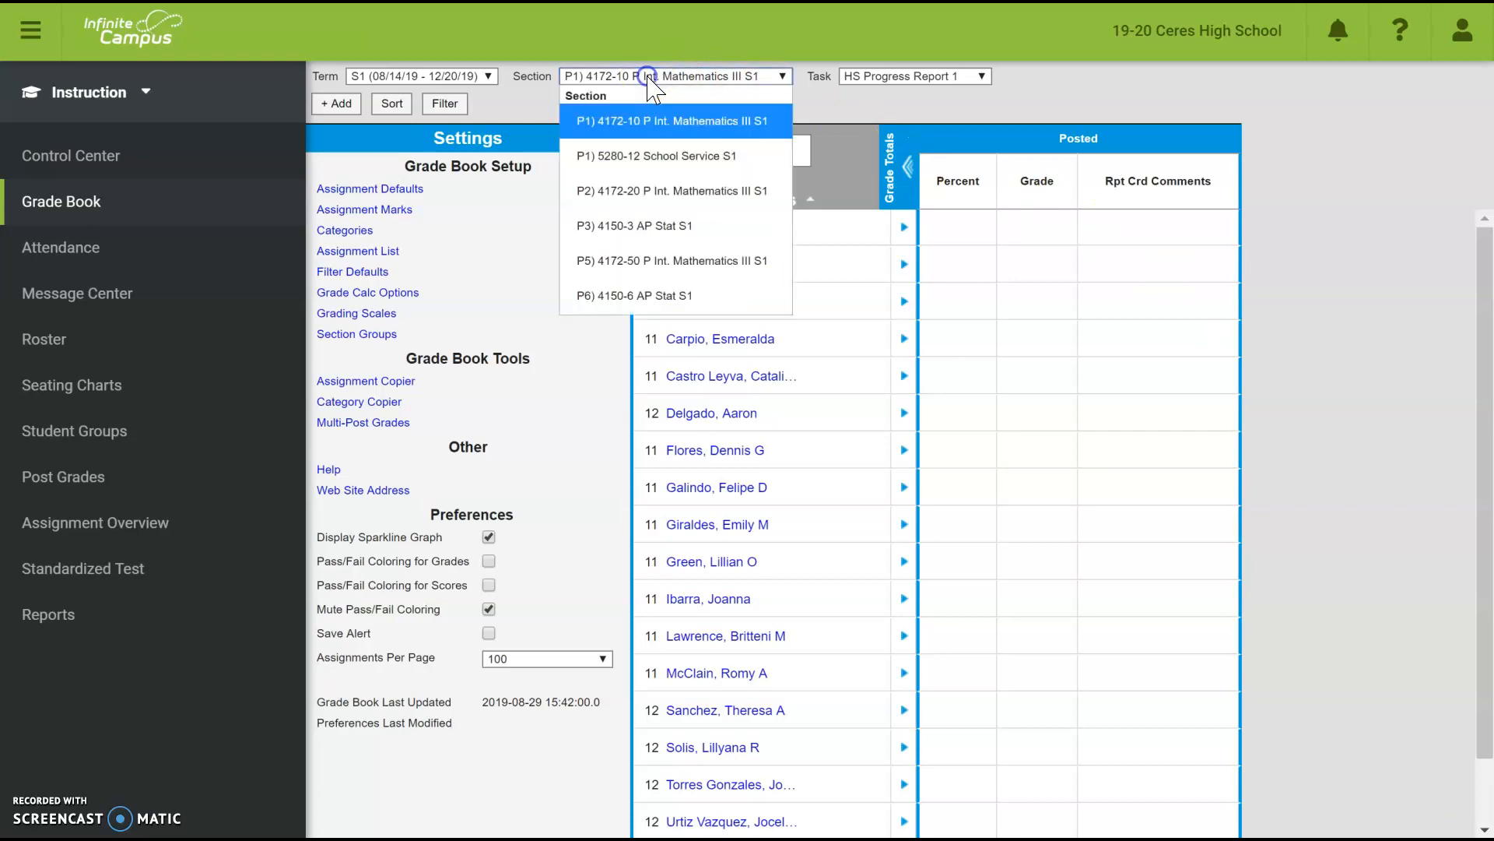
- Switch to the P5 Int. Mathematics III S1 section and open its Grade Calc Options
left_click(642, 253)
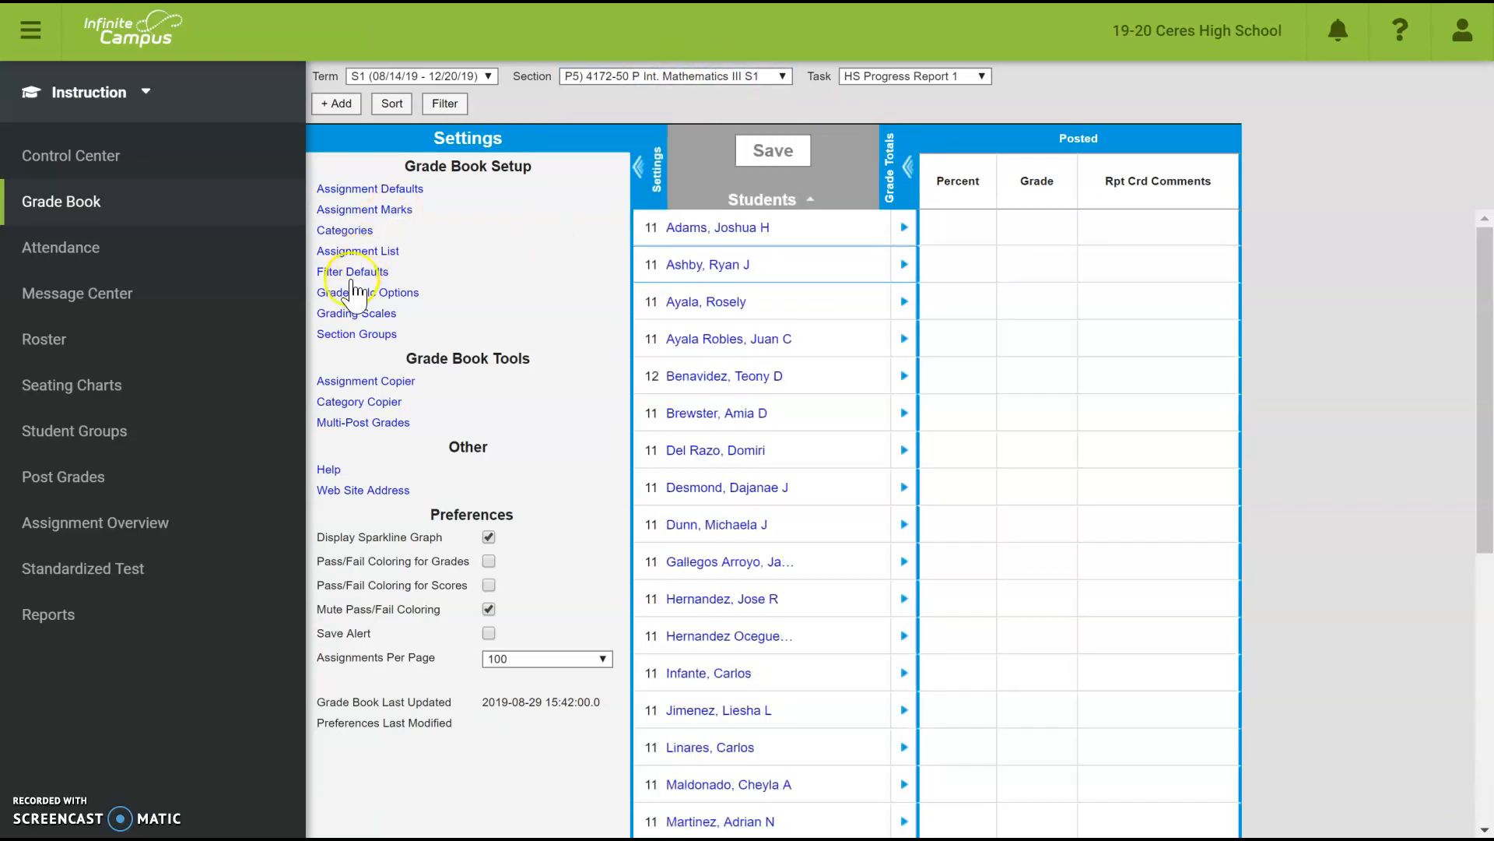
left_click(363, 294)
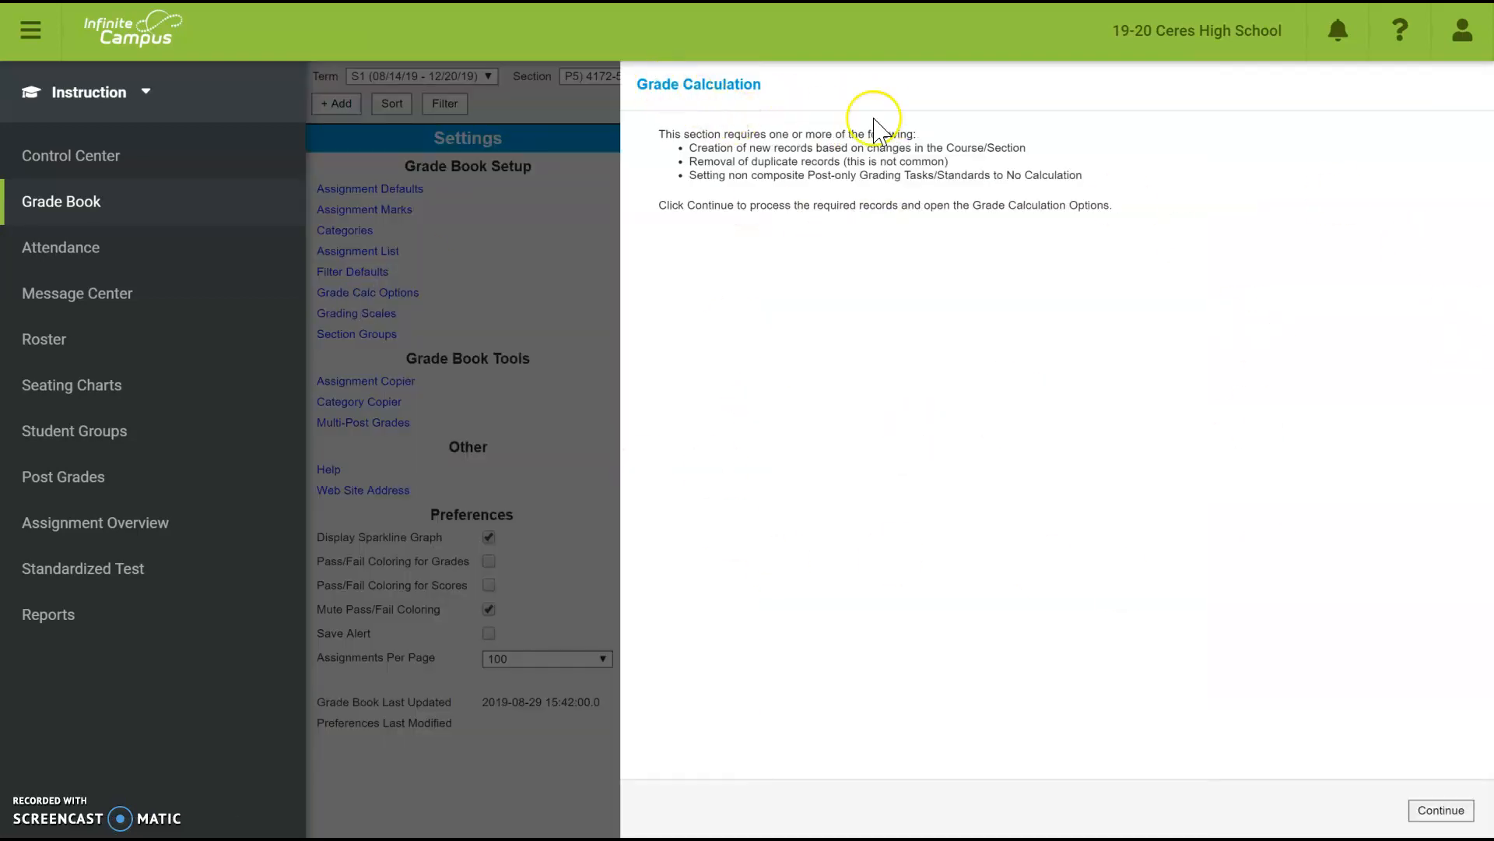
left_click(1441, 811)
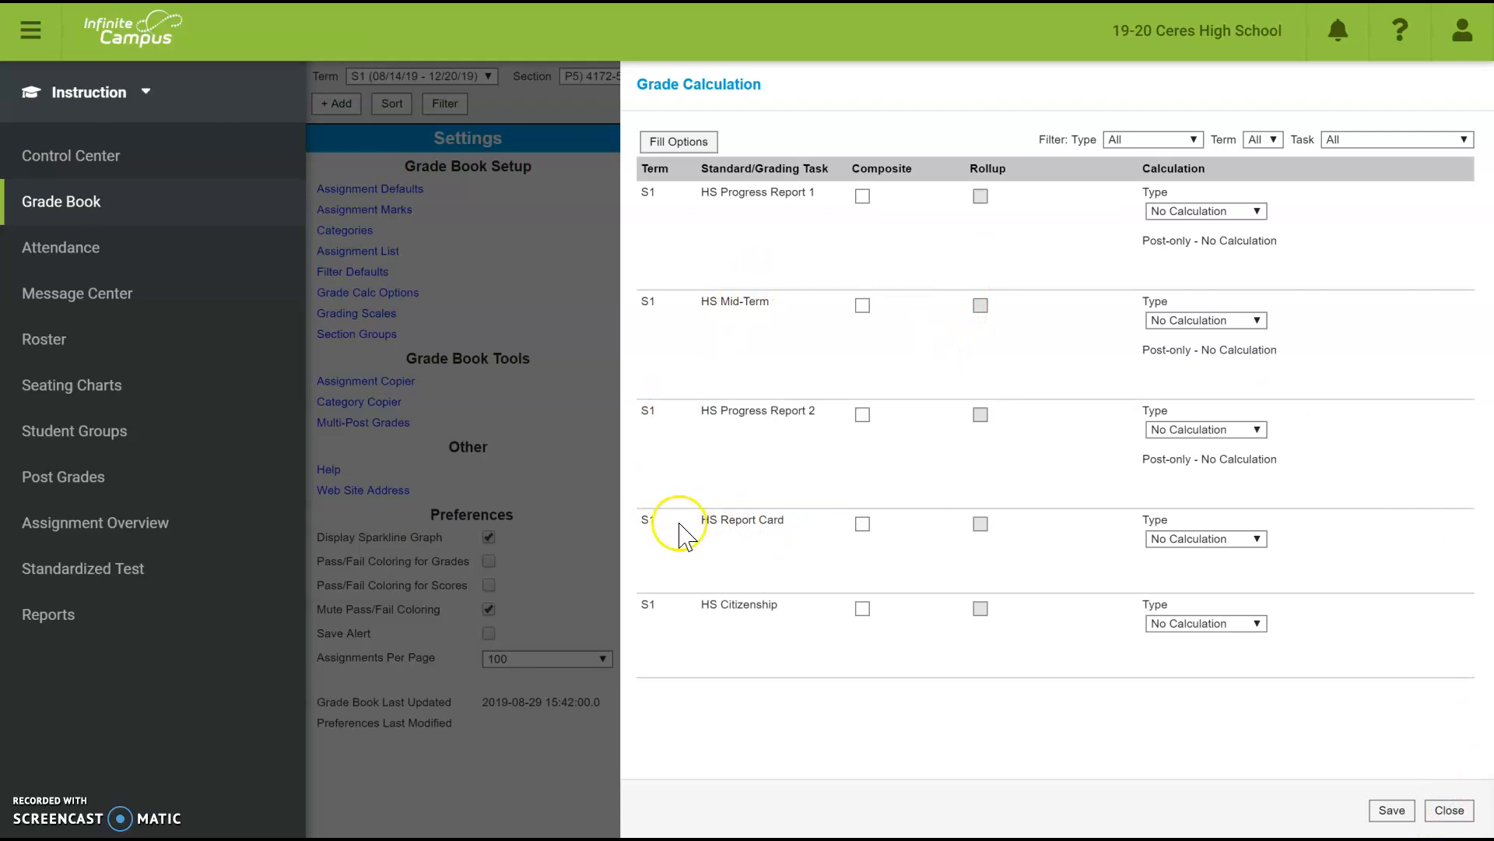
- Set HS Report Card to In Progress Grade on District Alpha with Weight Categories checked, and save
left_click(1224, 538)
left_click(1219, 600)
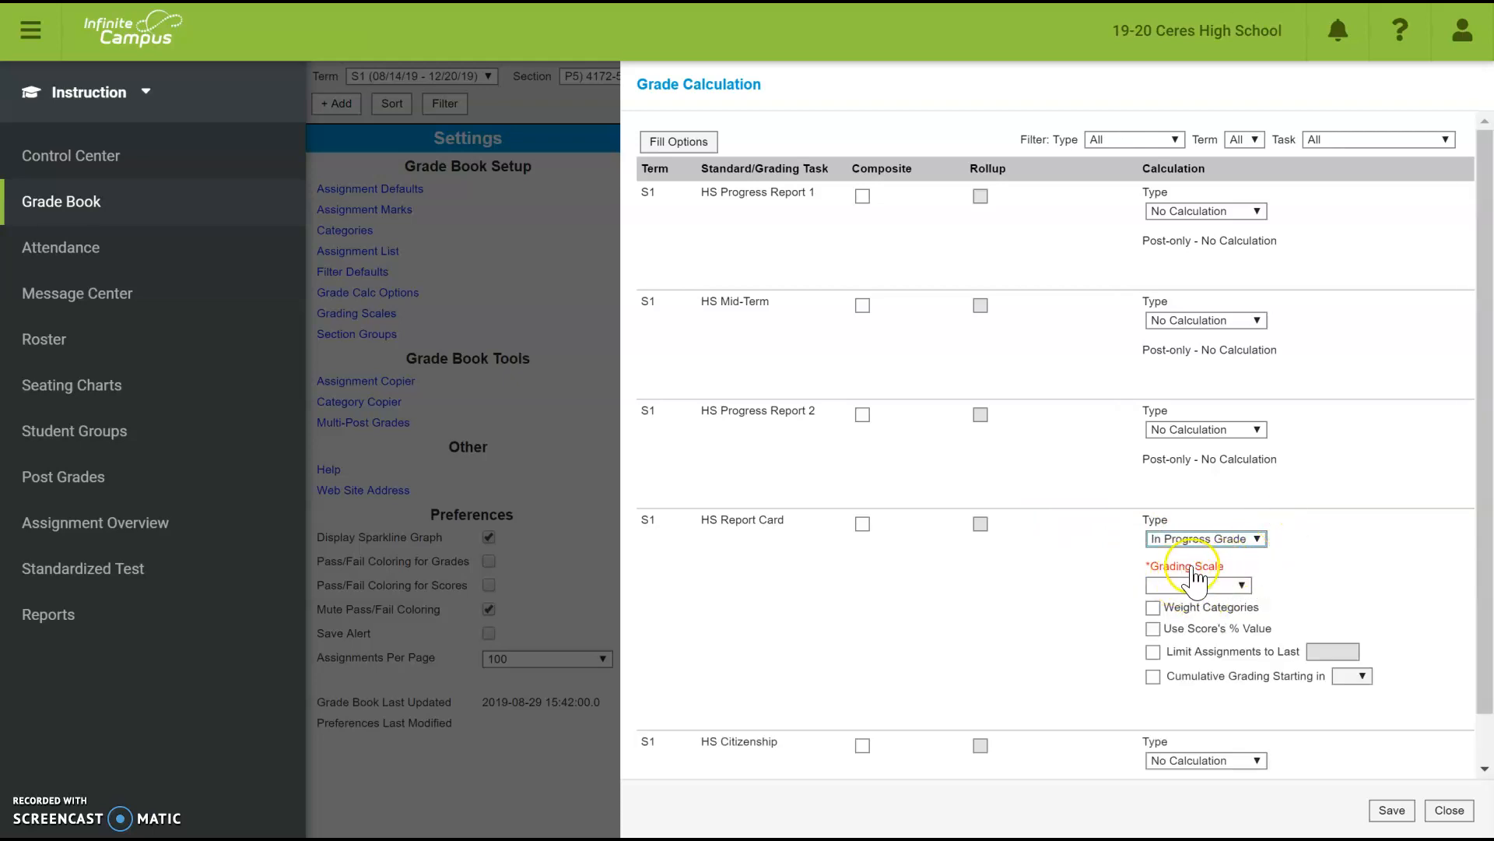
left_click(1242, 583)
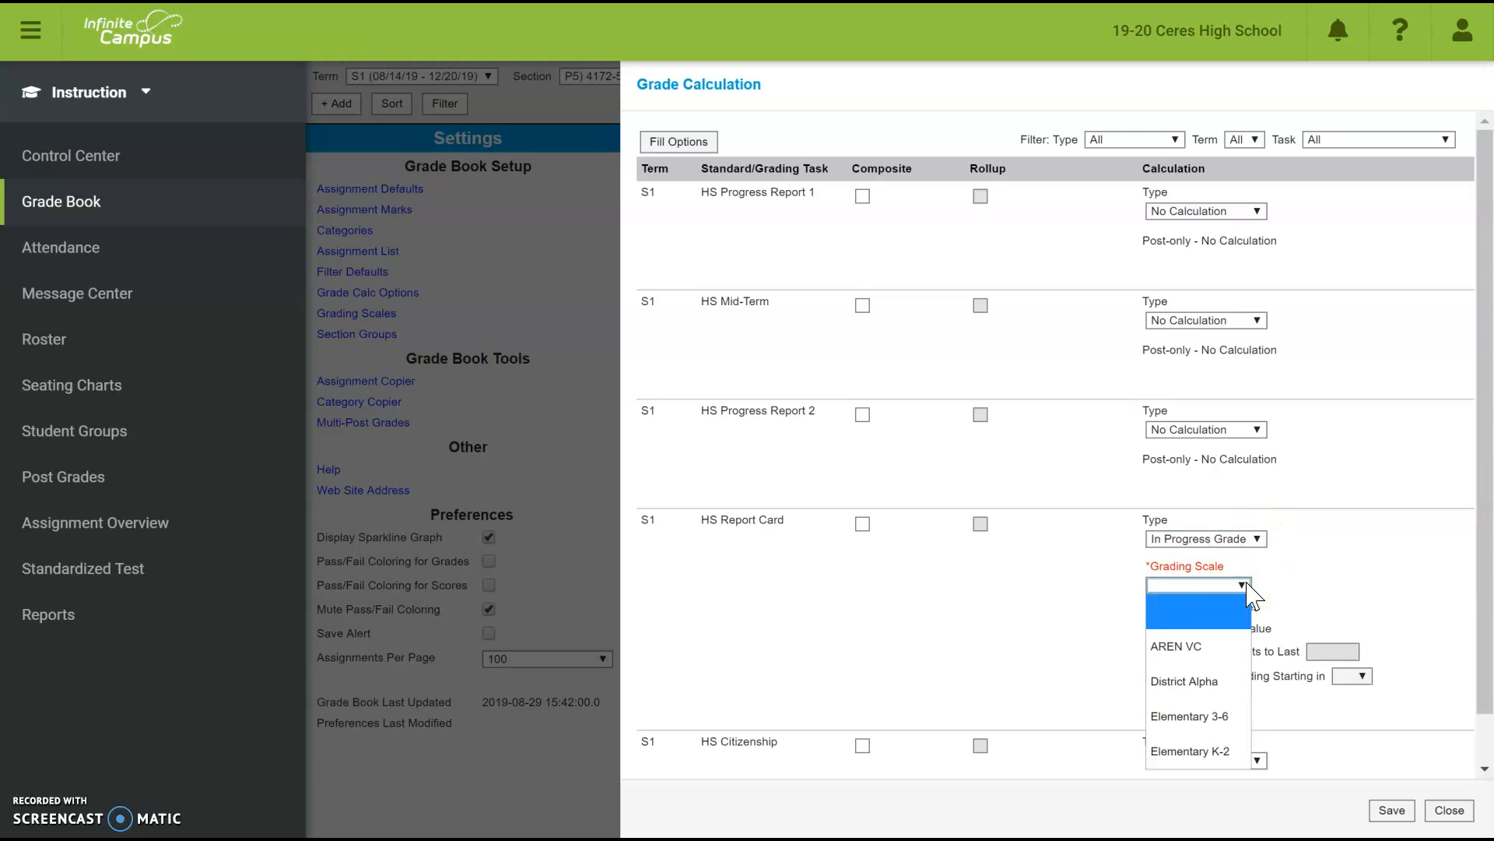
left_click(1238, 685)
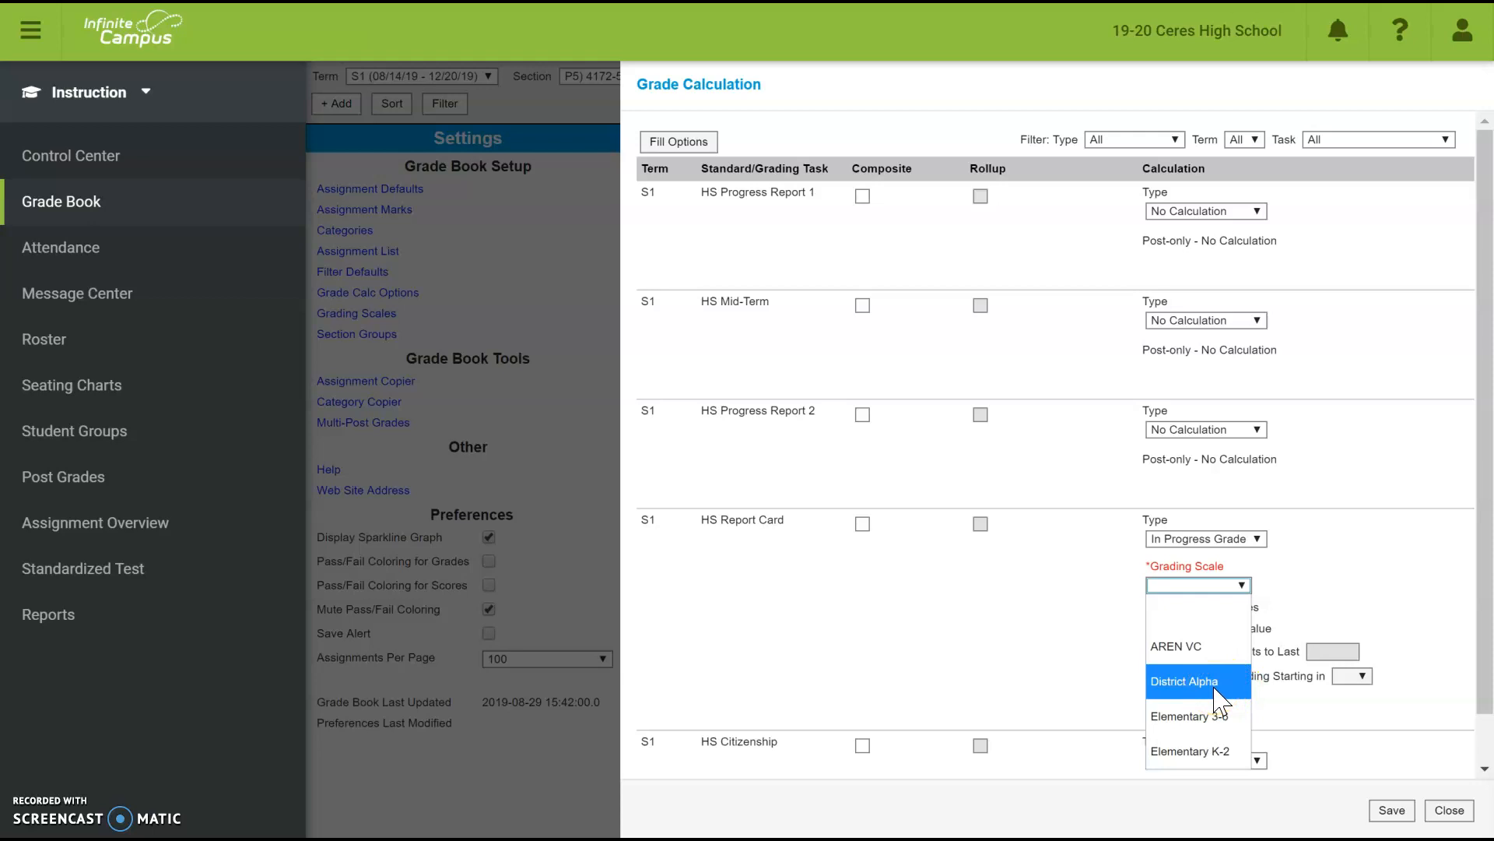
left_click(1220, 698)
left_click(1220, 698)
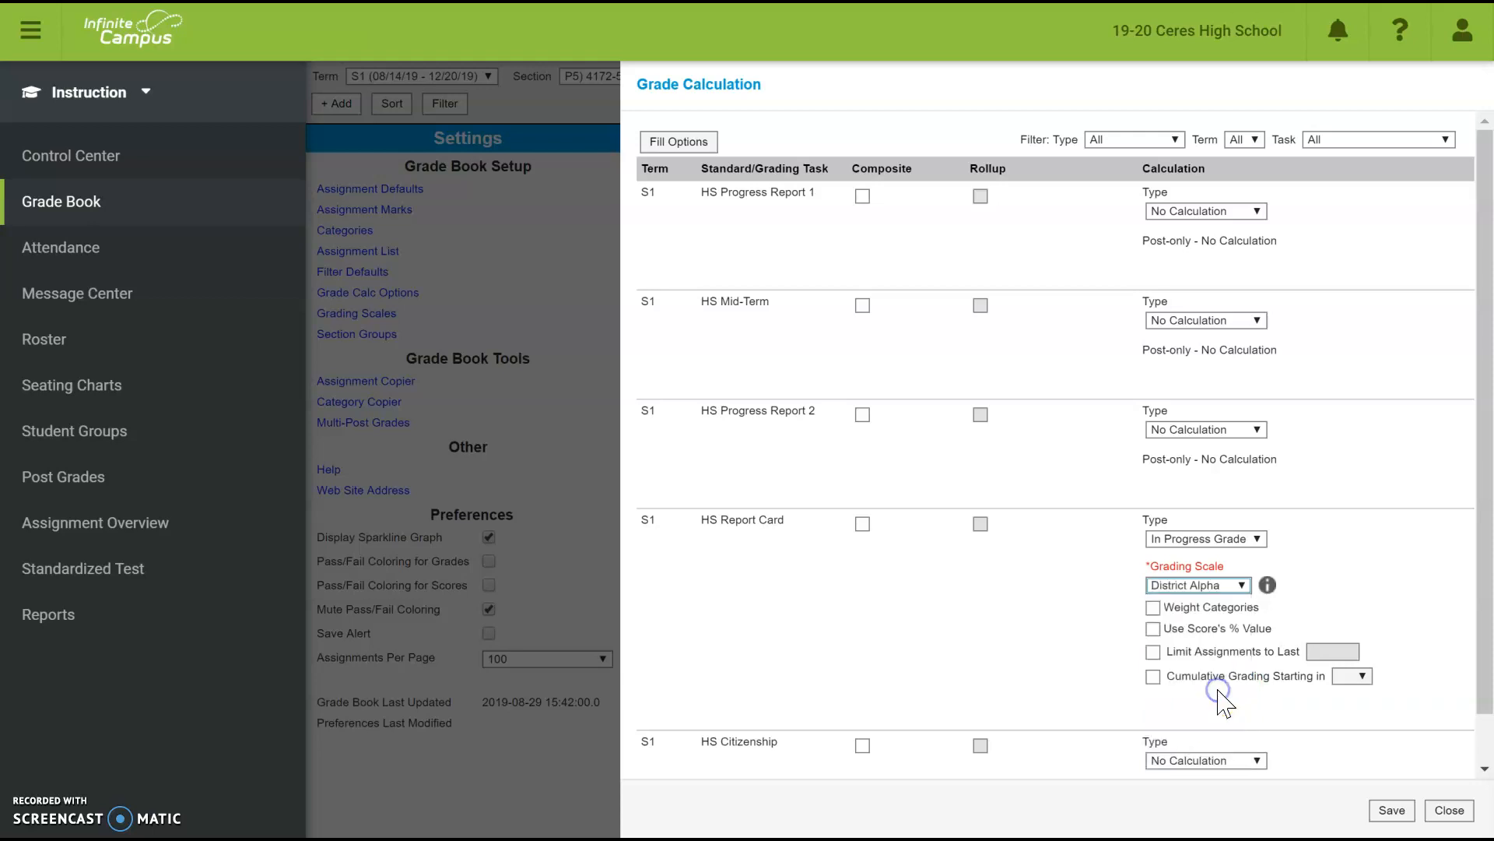
left_click(1156, 619)
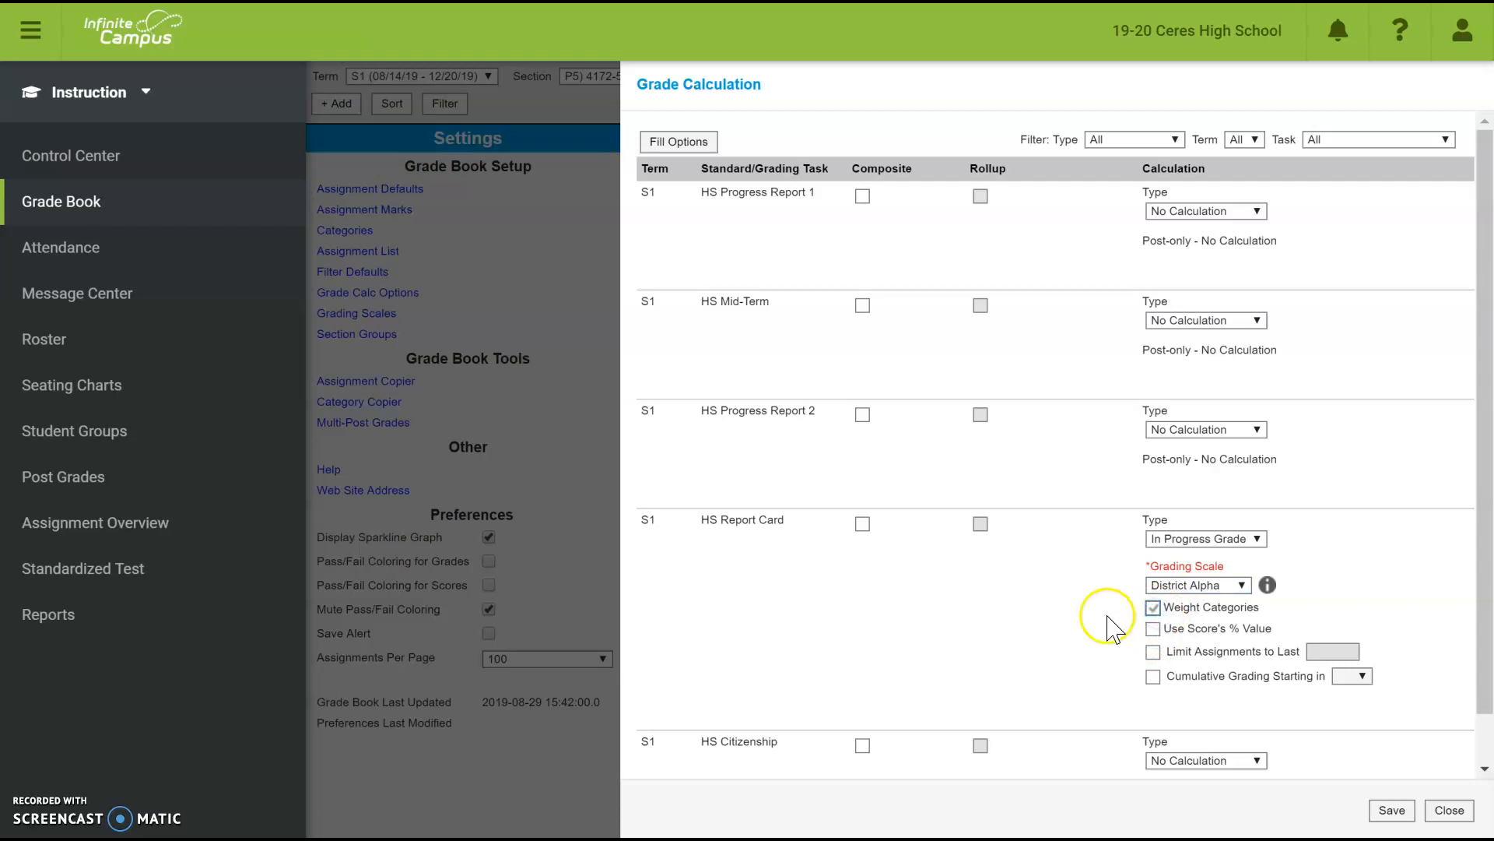
left_click(1393, 813)
left_click(1381, 810)
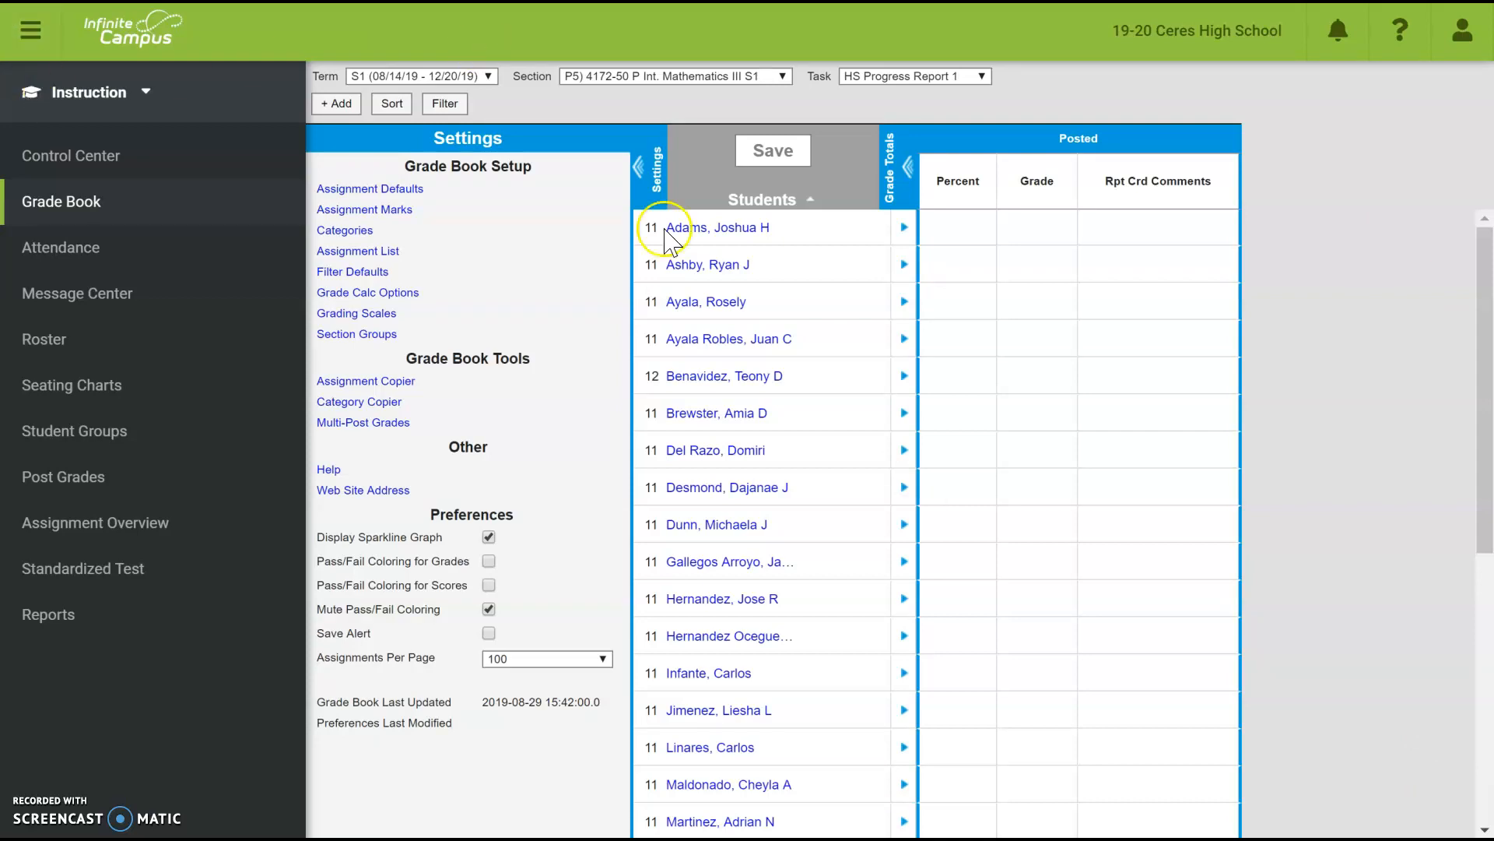
left_click(586, 76)
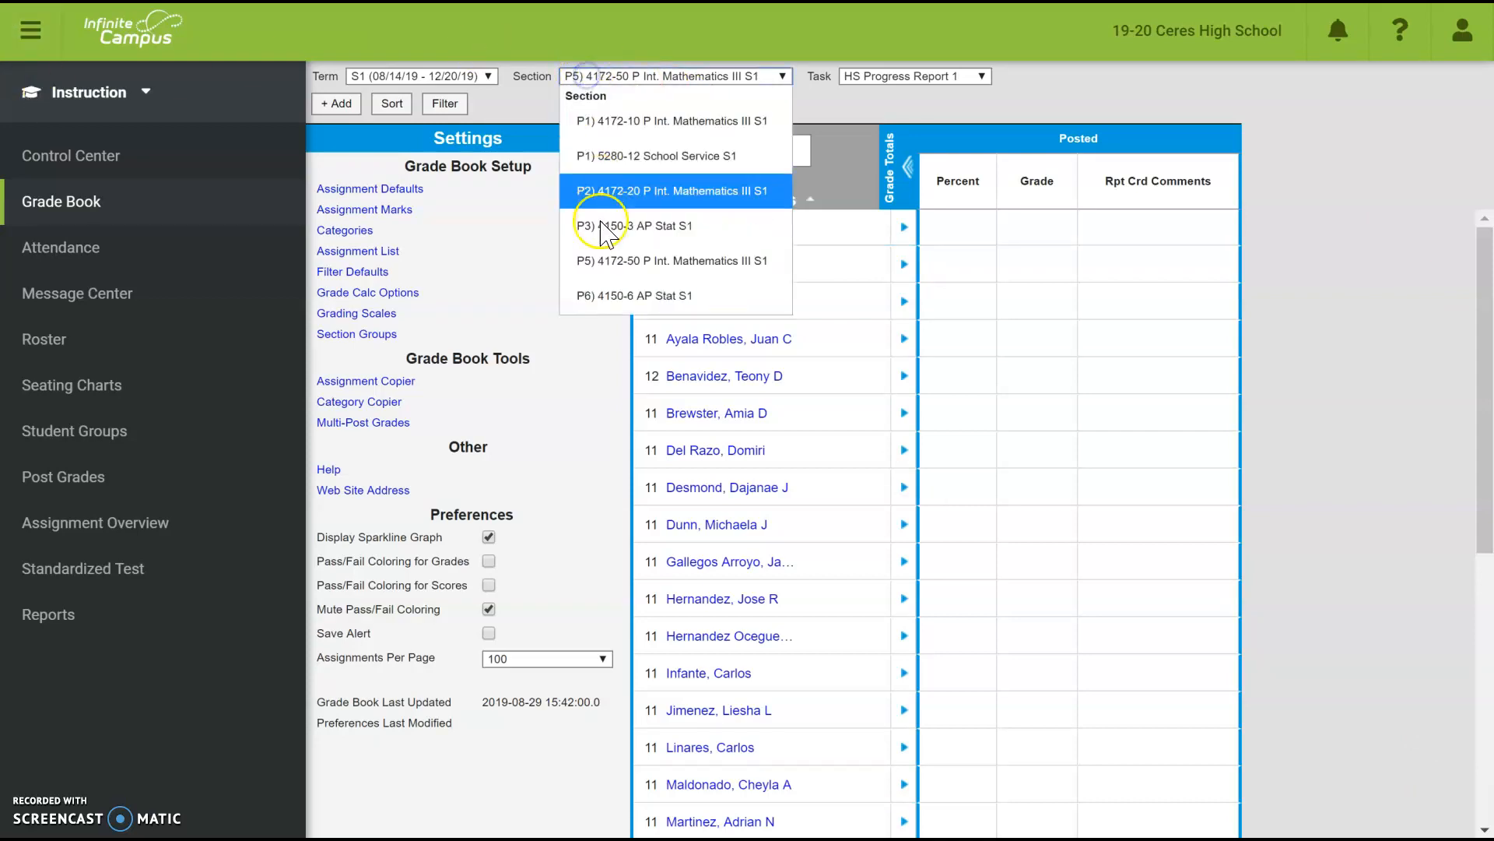
- For P6 AP Stat S1, set HS Report Card to a weighted In Progress Grade on District Alpha and save
left_click(601, 296)
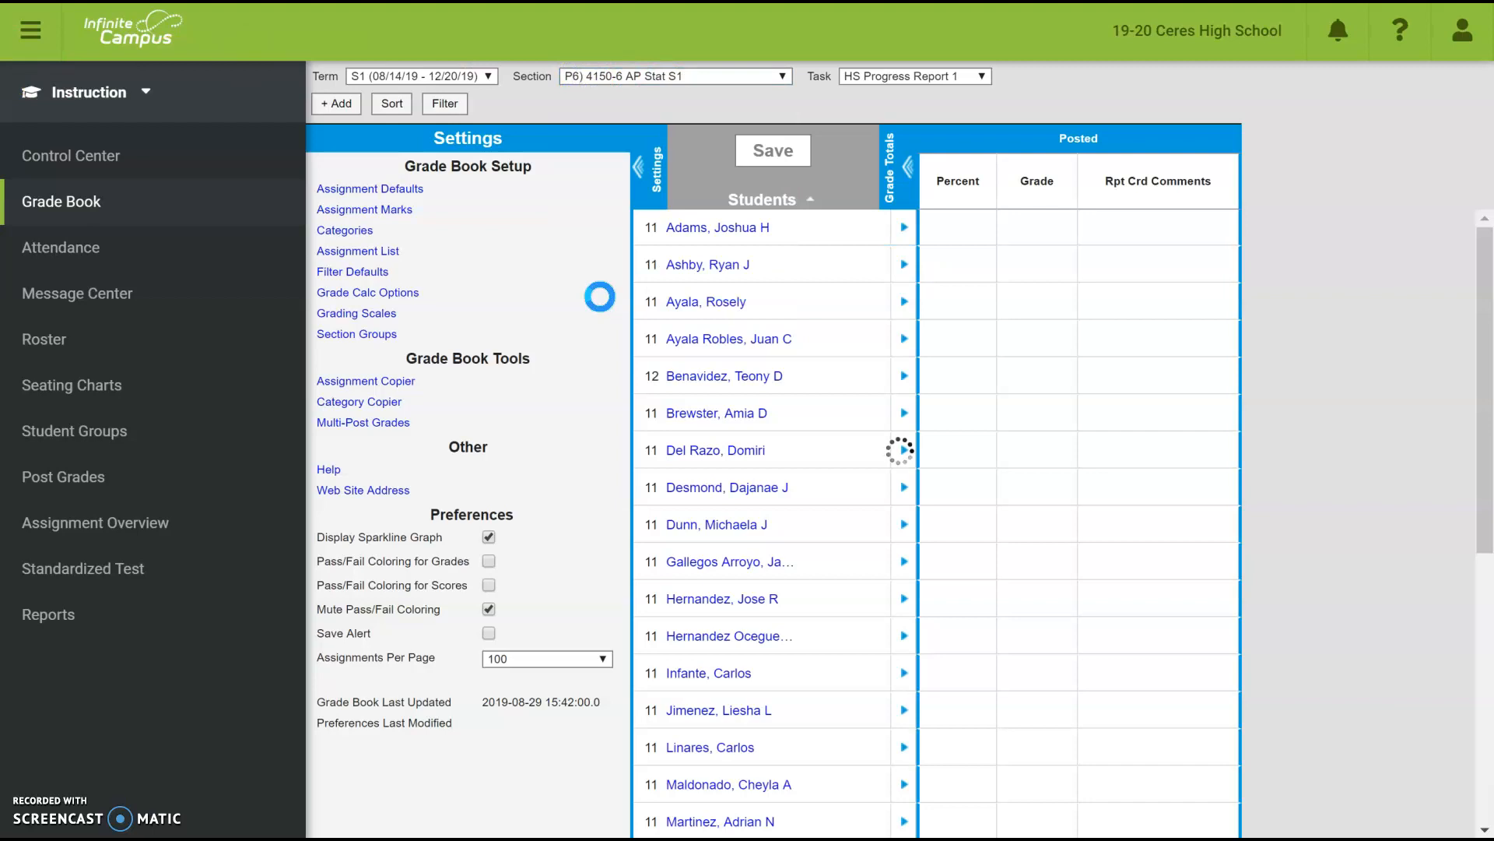
left_click(363, 294)
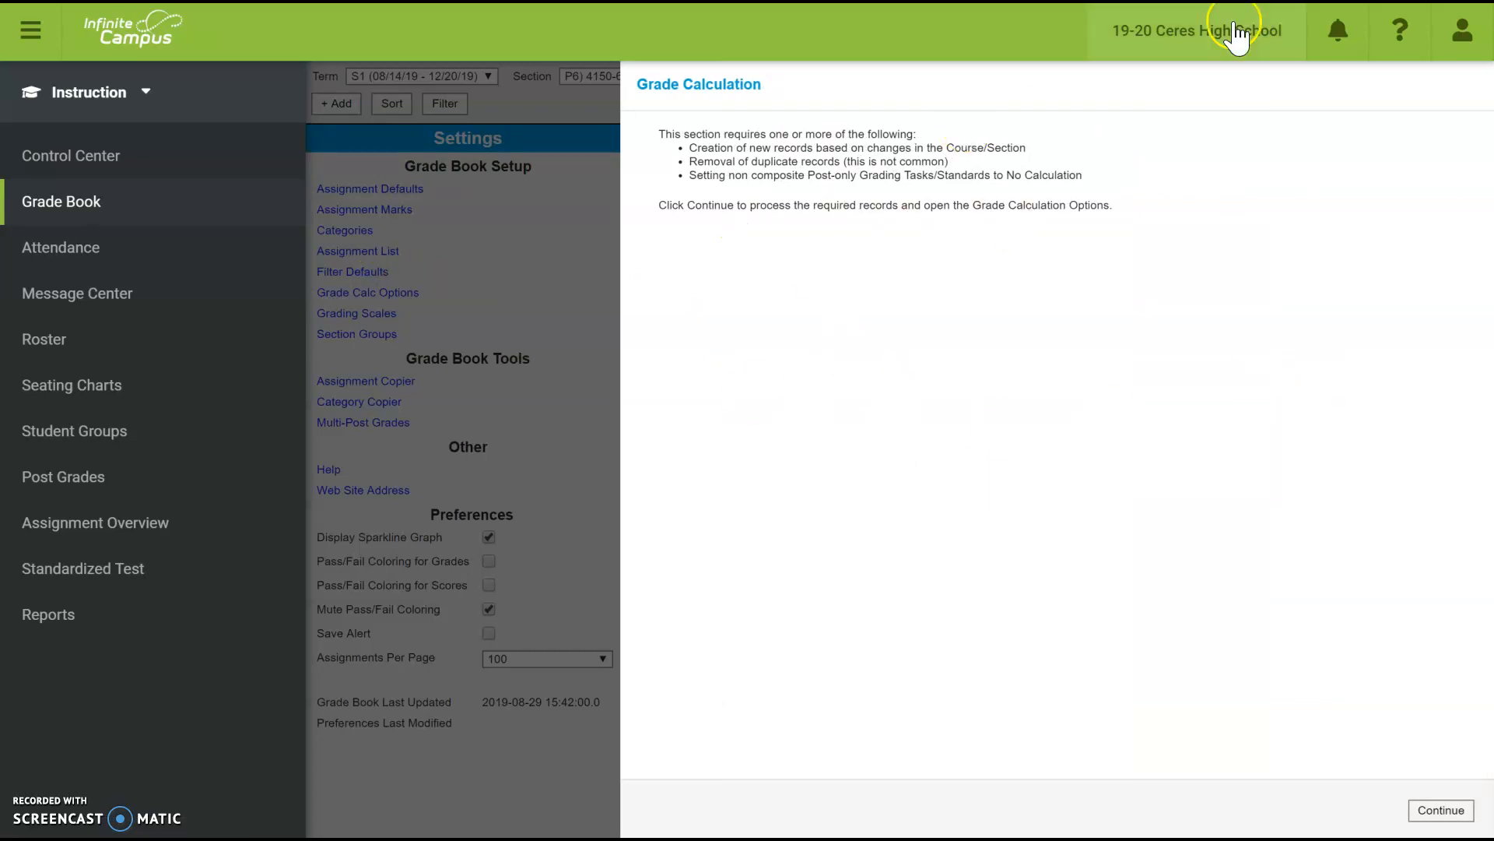
left_click(1441, 811)
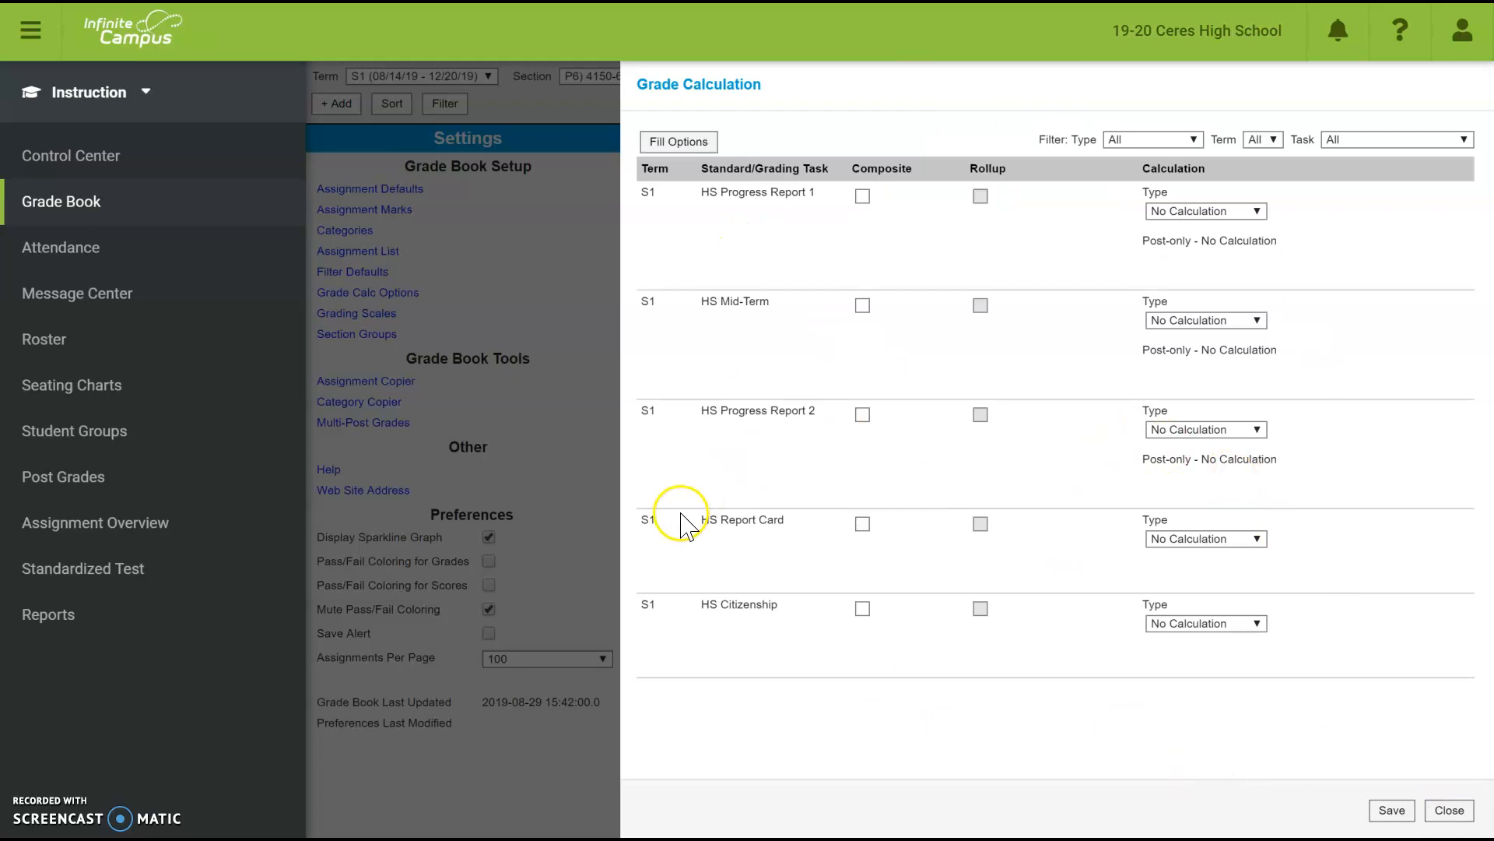
left_click(1255, 538)
left_click(1246, 609)
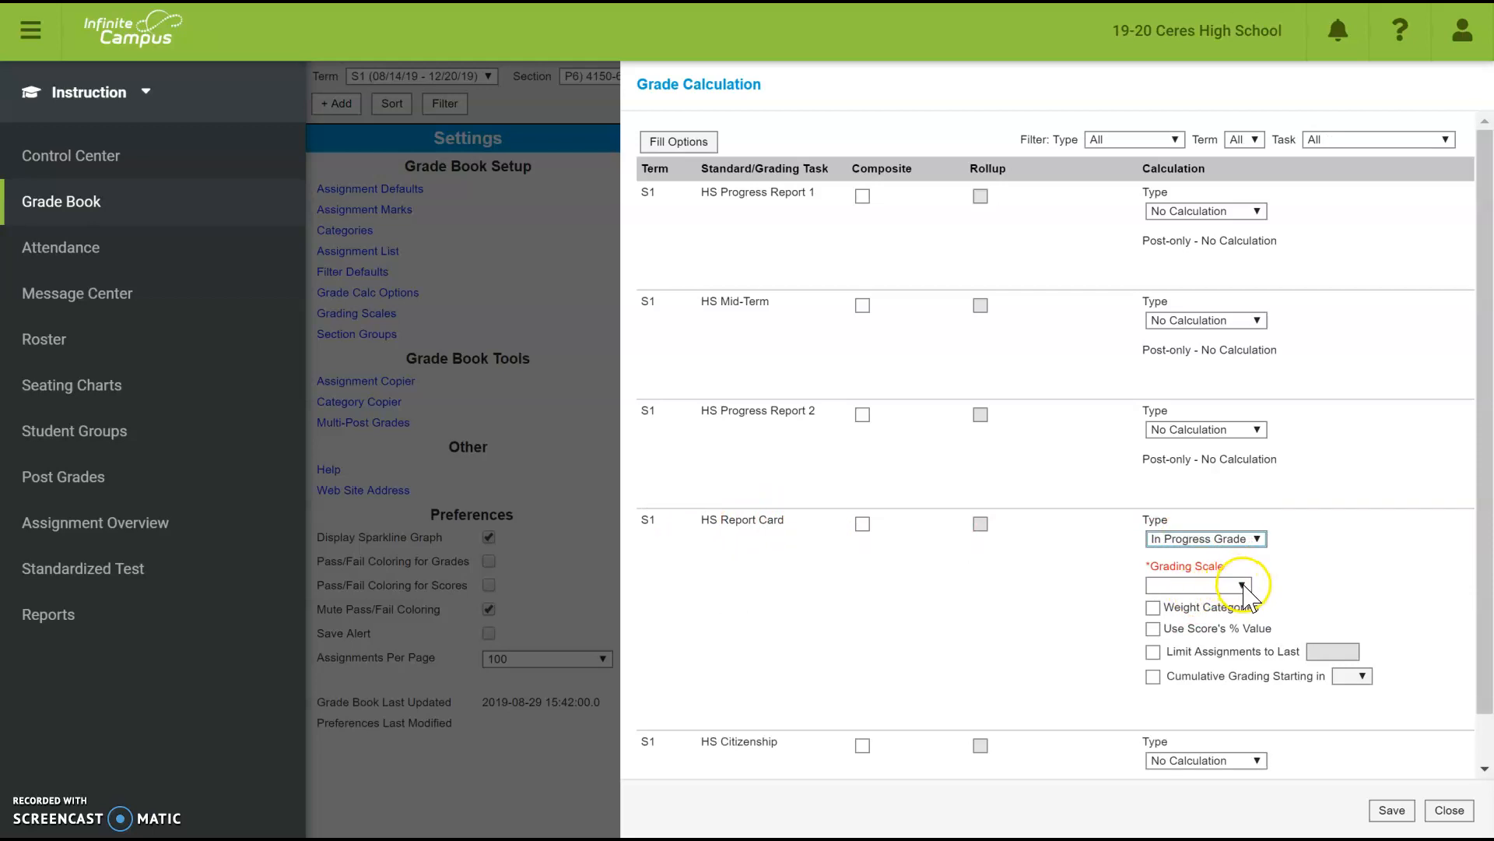
left_click(1243, 585)
left_click(1219, 676)
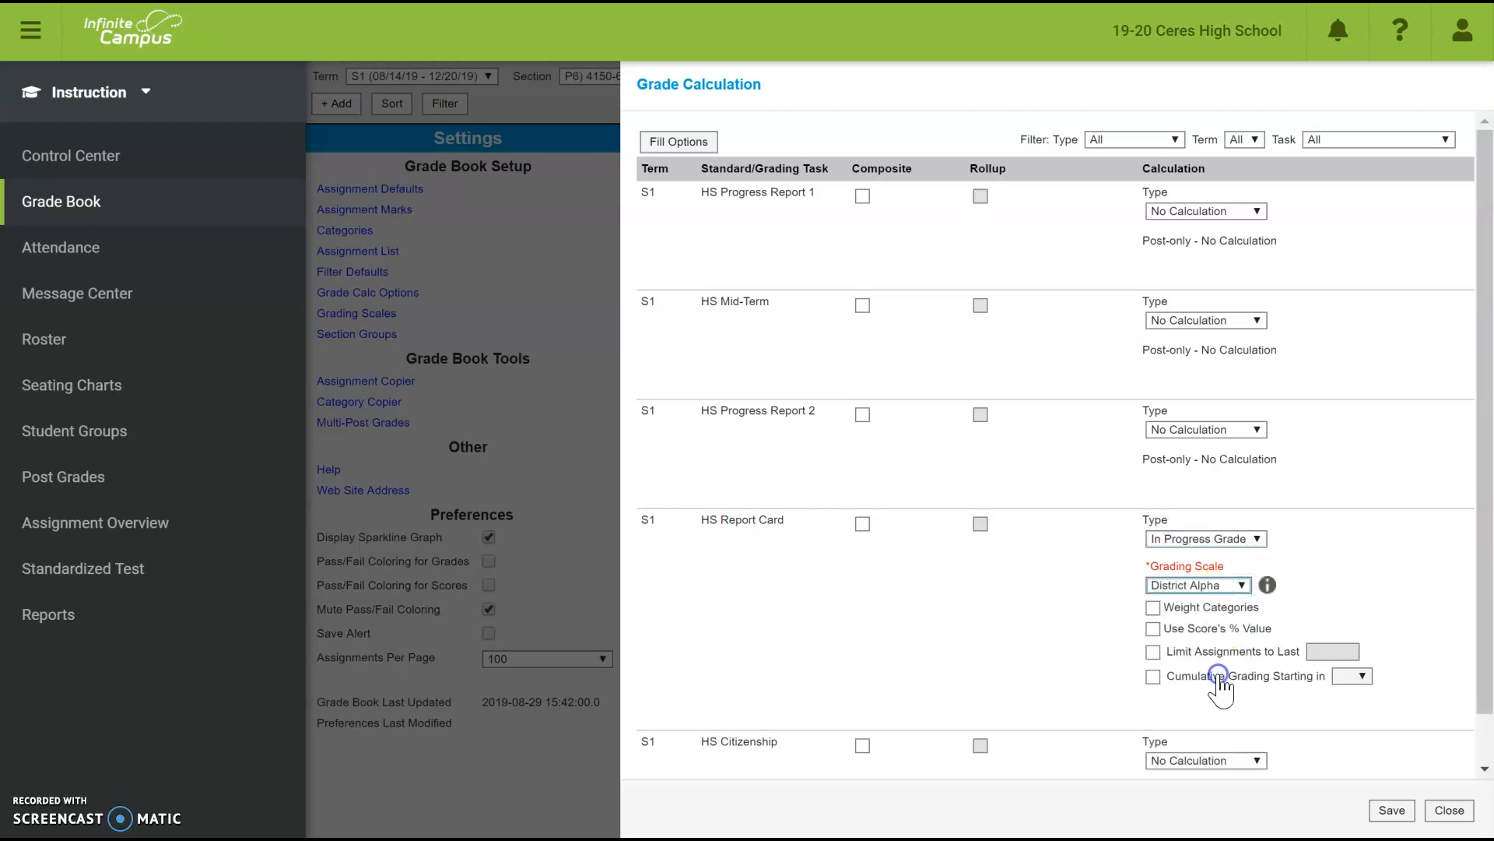
left_click(1153, 607)
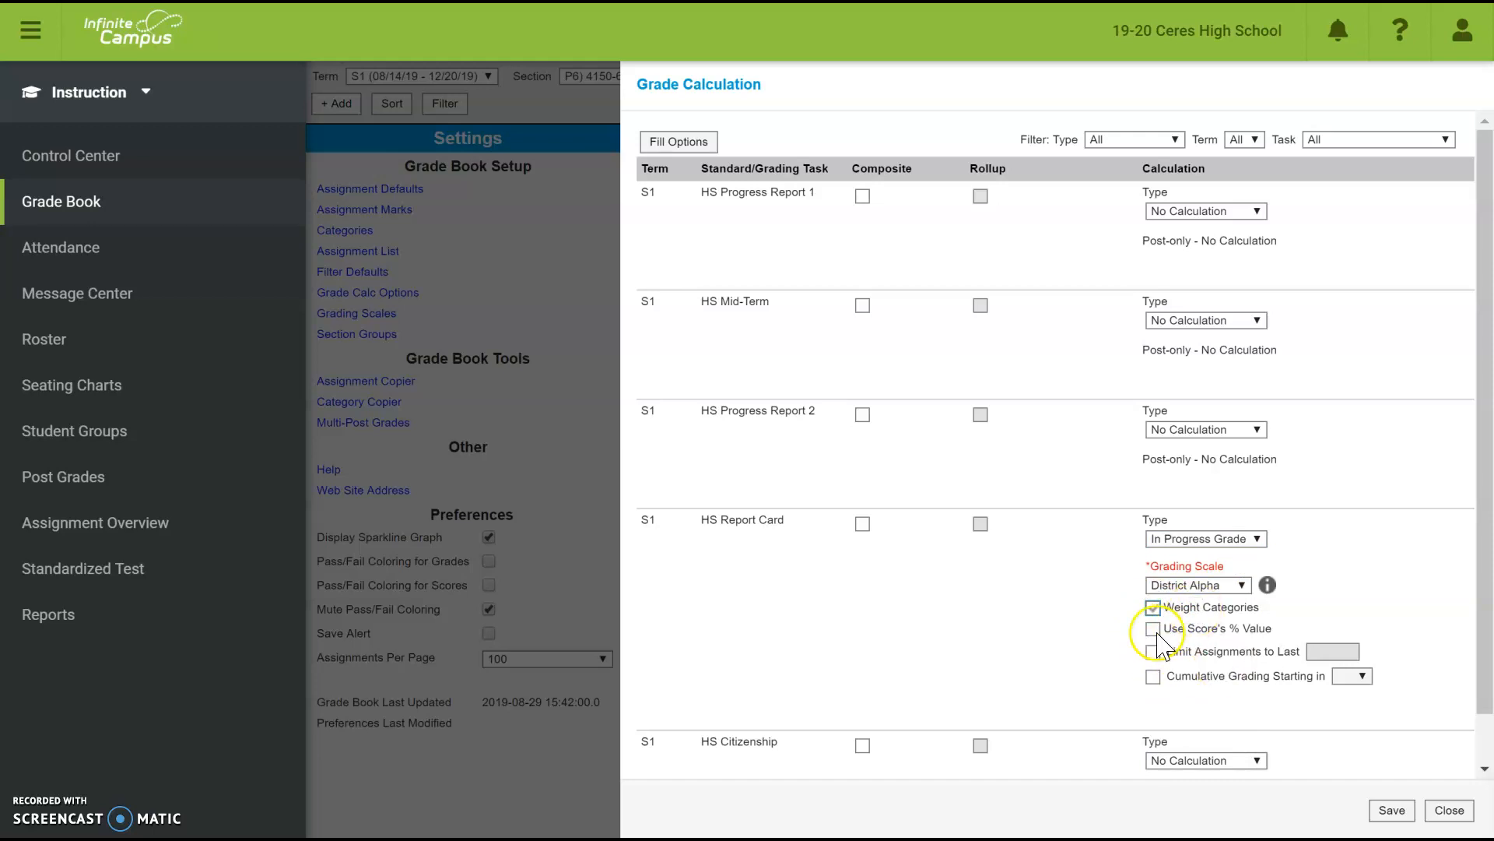
left_click(1392, 811)
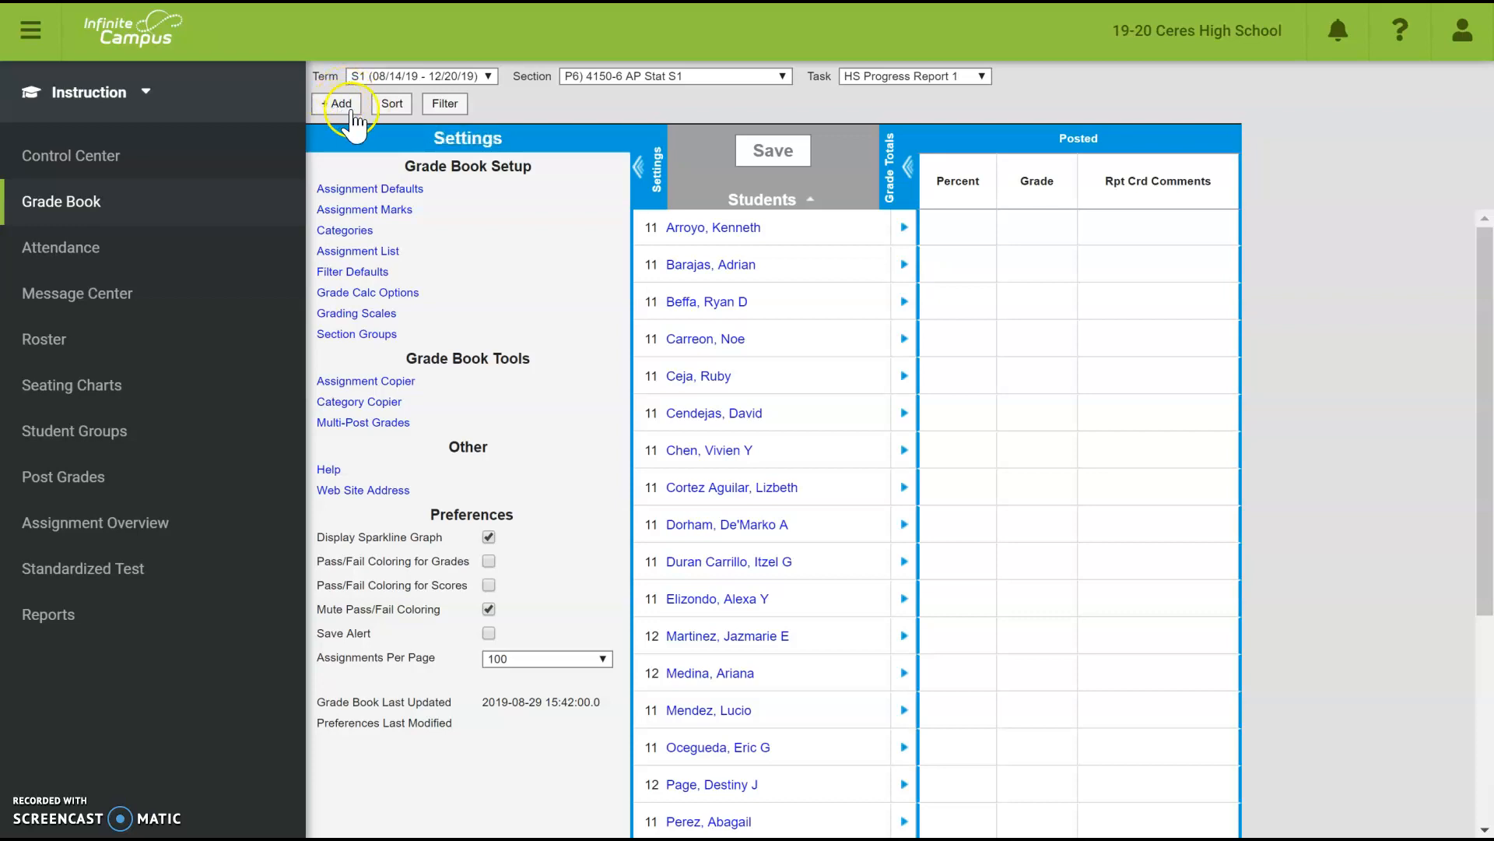
- In section P1, start a new assignment 'HW #1: 3A-1 Adding and Subtracting Polynomials', abbreviated HW1
left_click(590, 75)
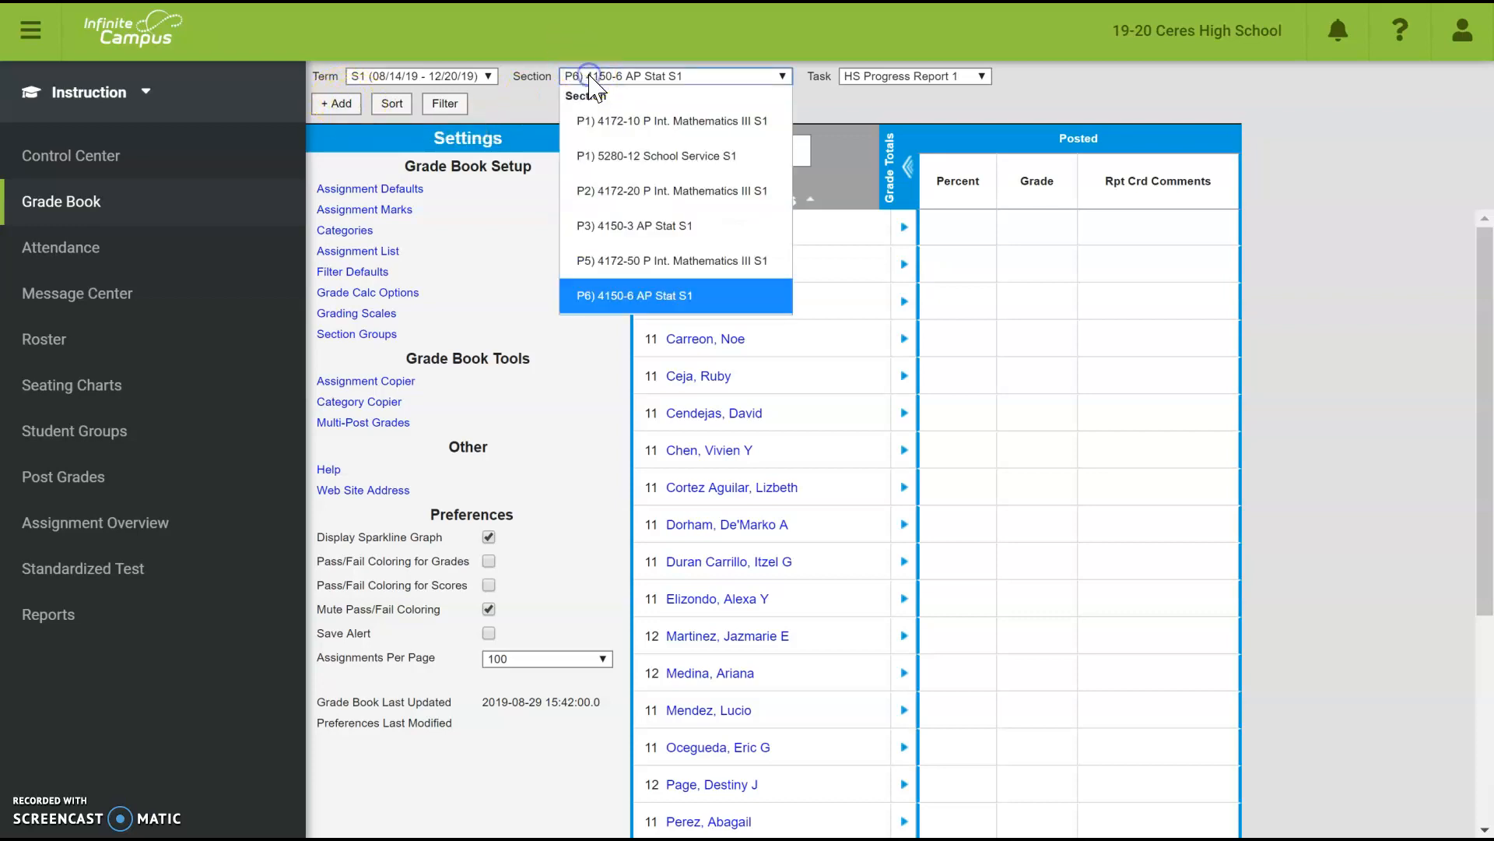
left_click(620, 122)
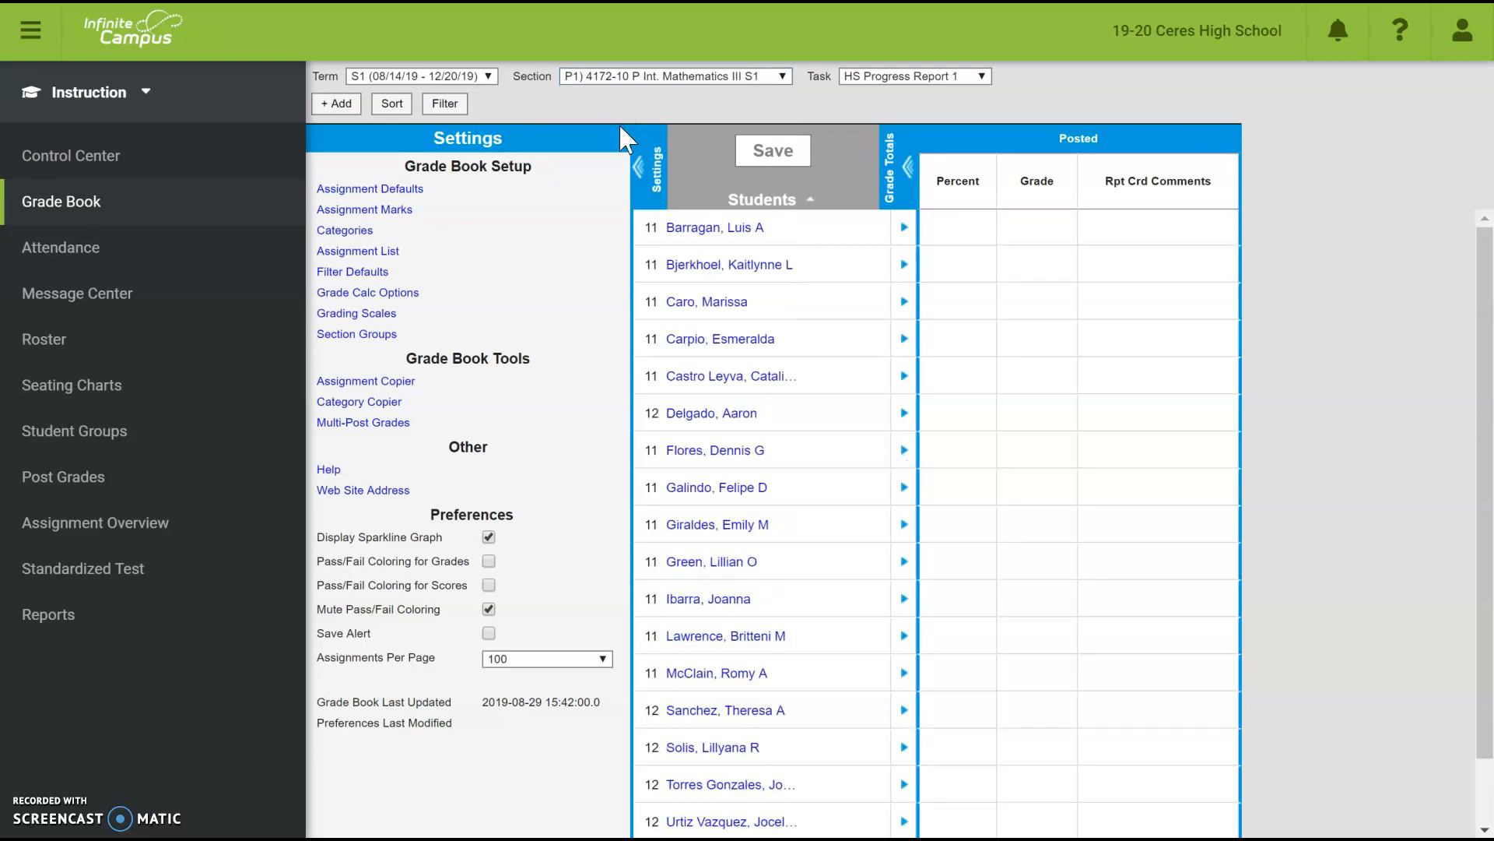
left_click(336, 103)
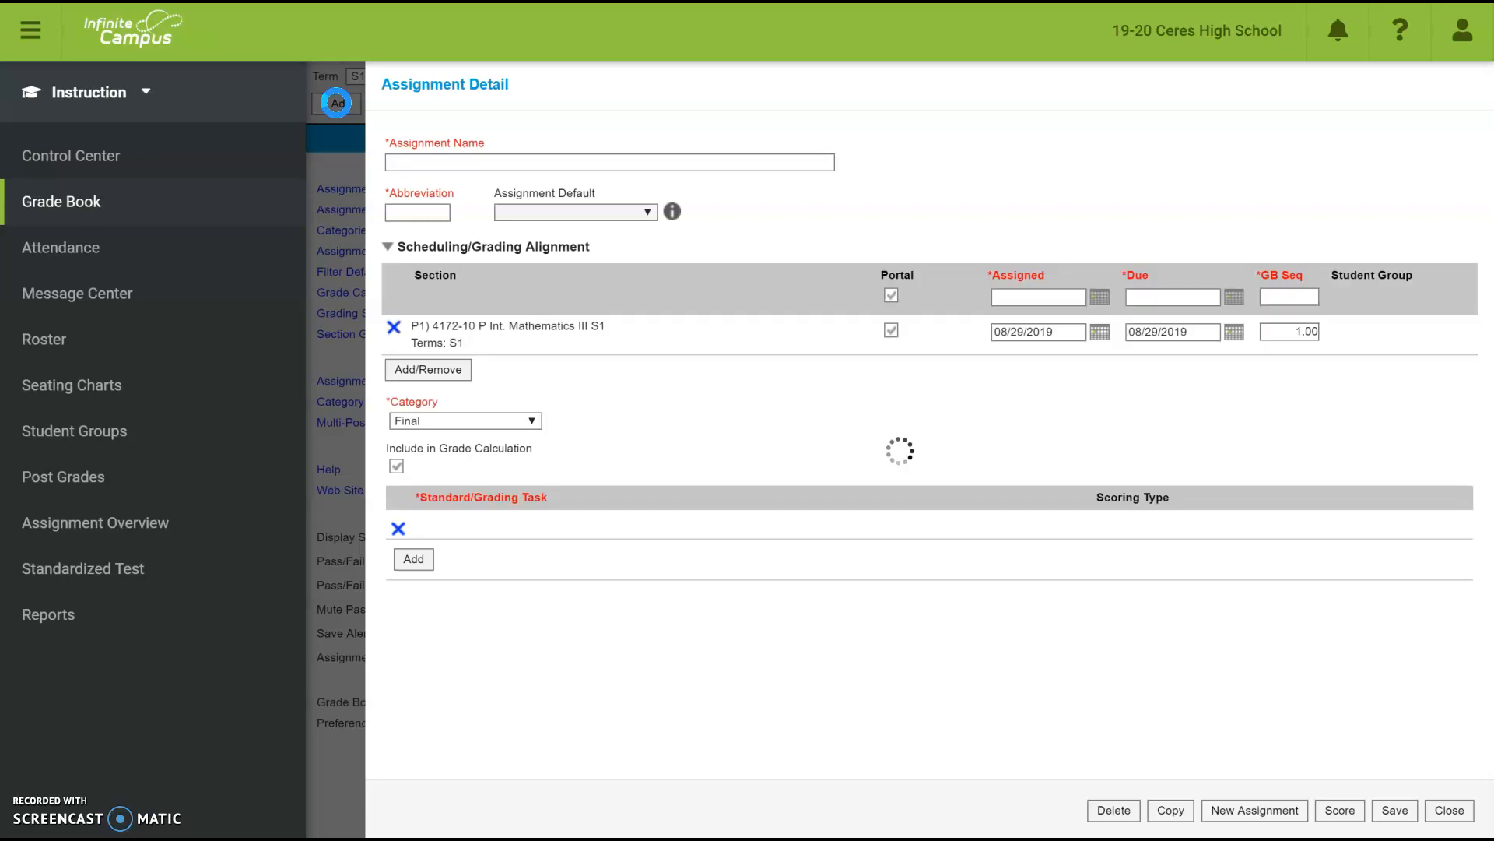
left_click(420, 162)
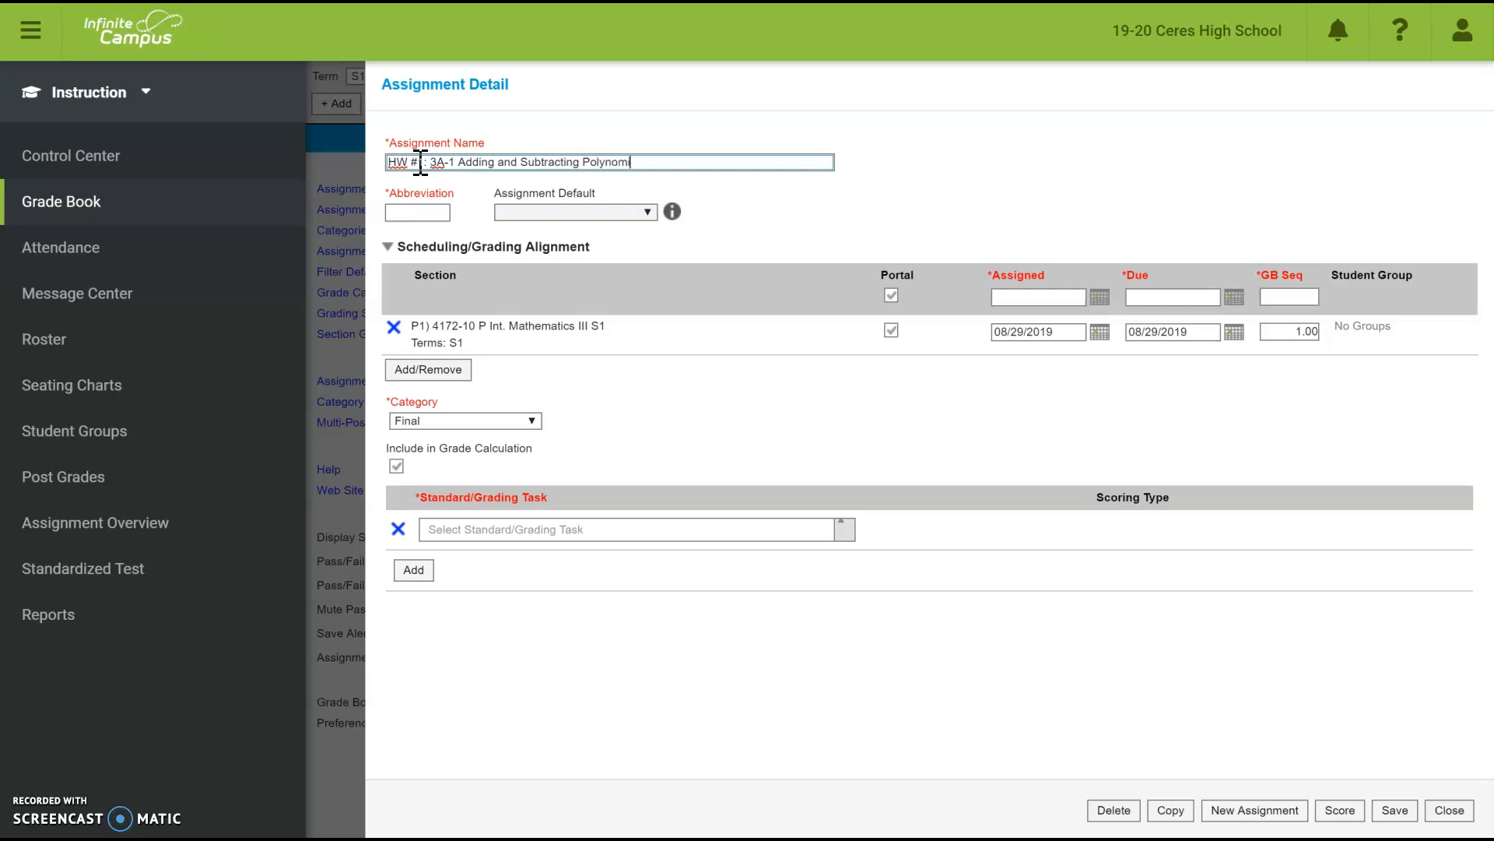
key("Tab")
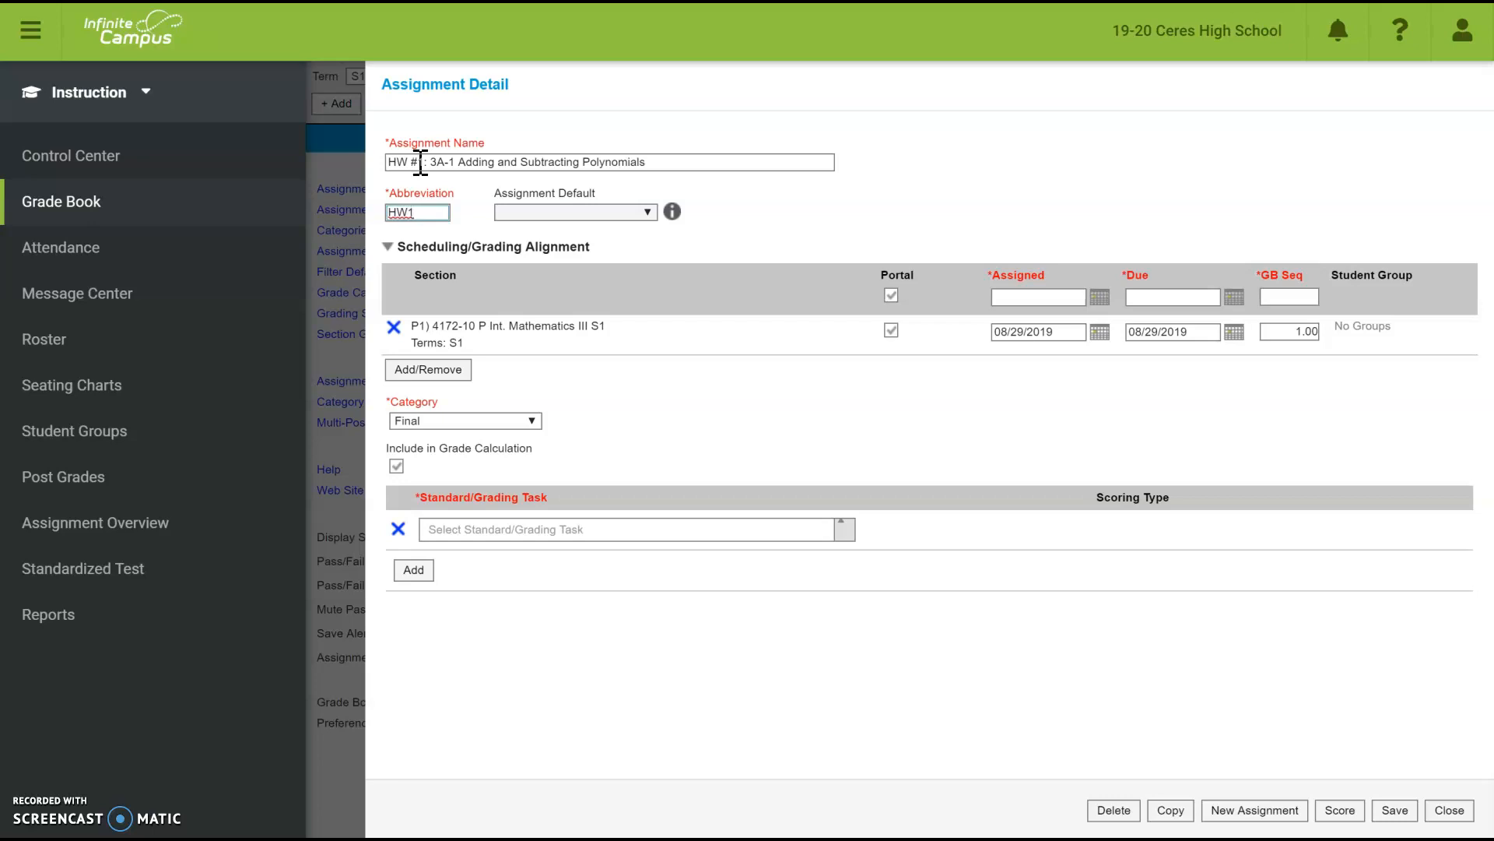
left_click(648, 212)
left_click(650, 213)
- Add sections P2 4172-20 and P5 4172-50 to the HW1 assignment and confirm
left_click(420, 372)
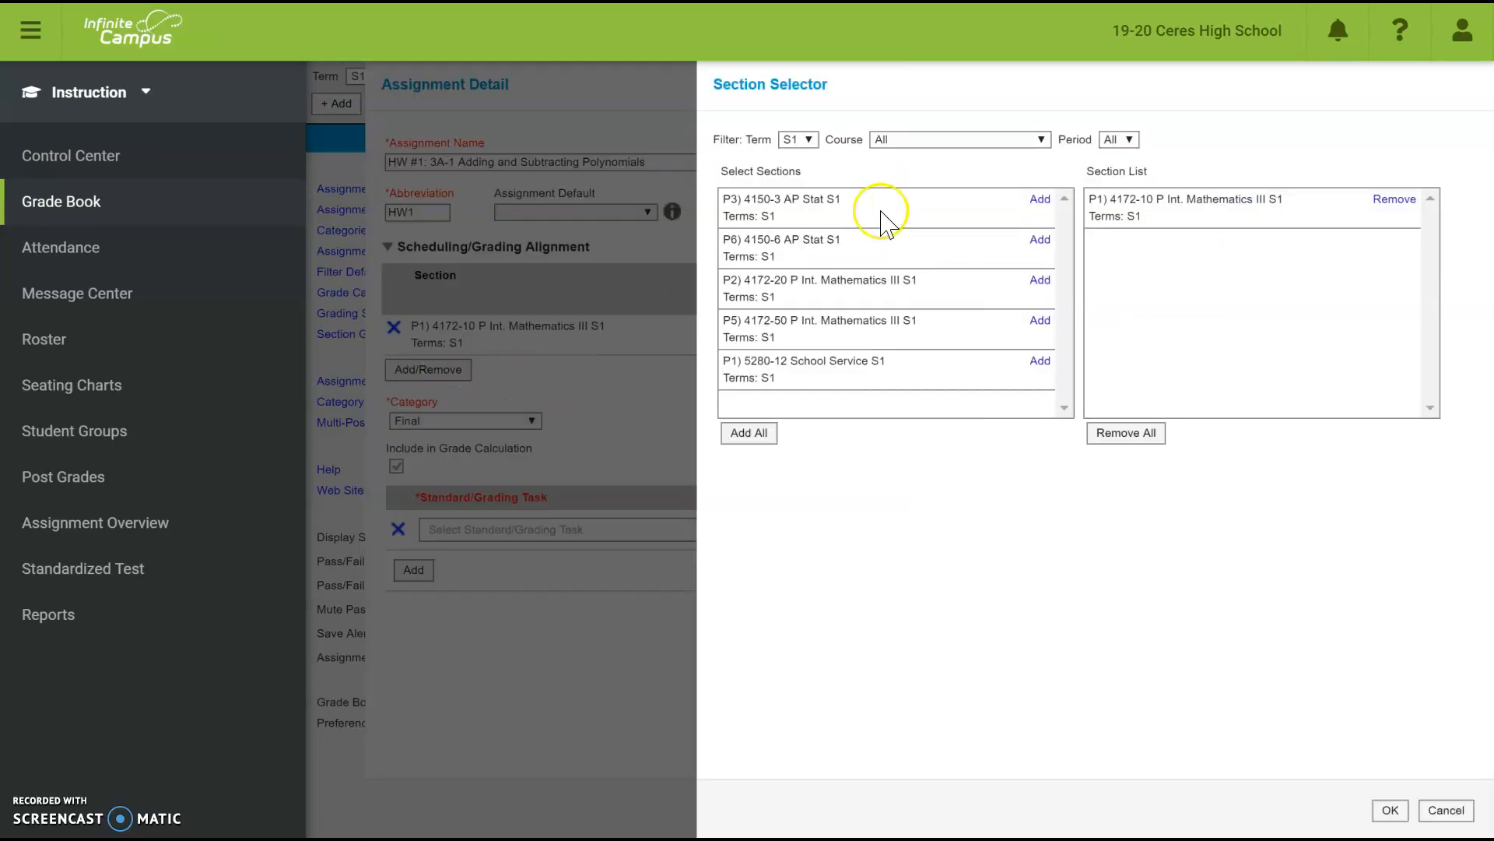
left_click(1040, 282)
left_click(1041, 283)
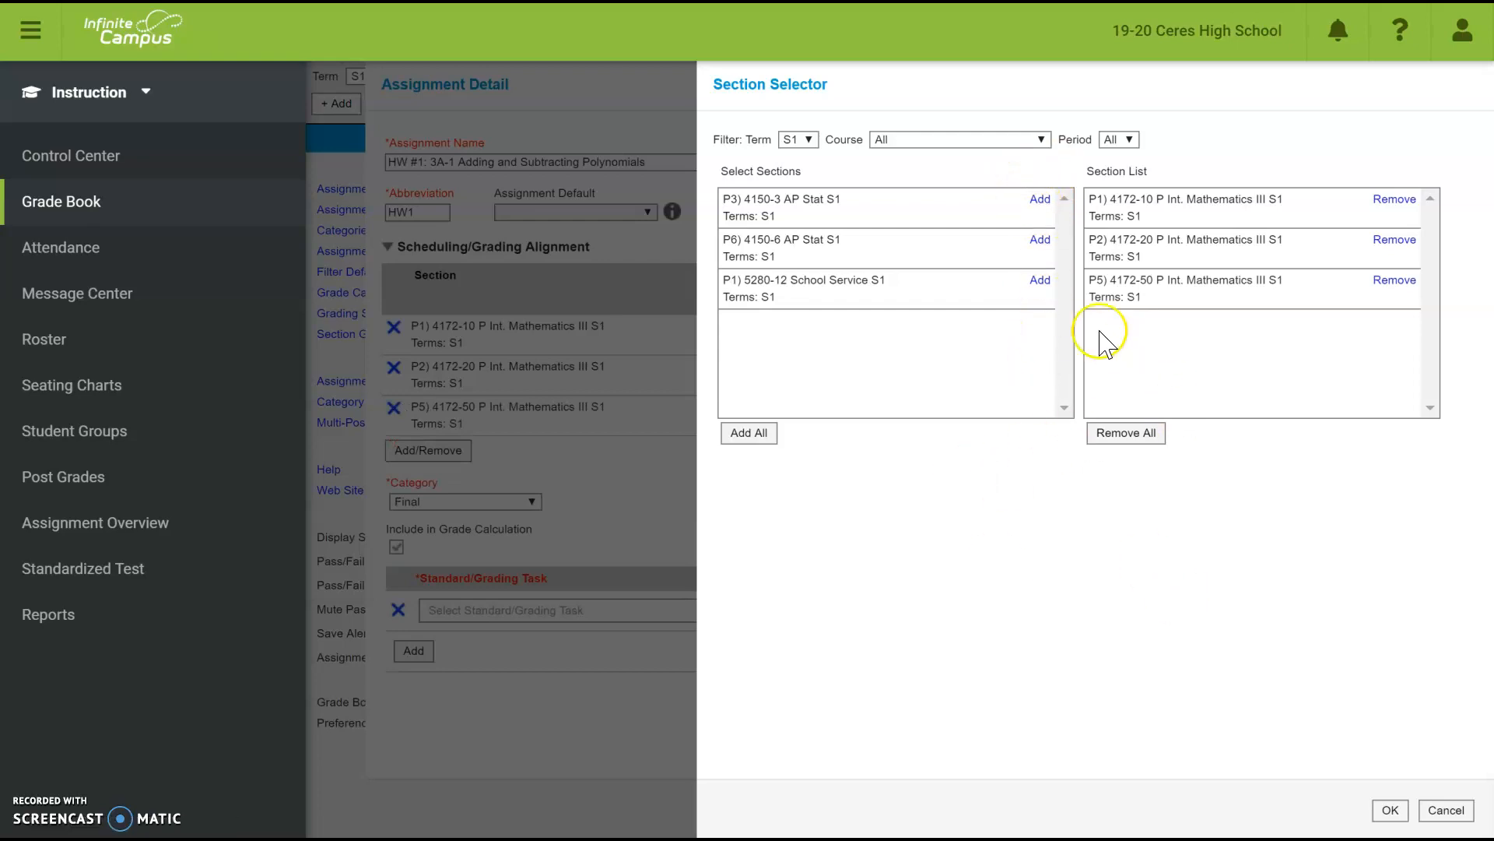
left_click(1405, 817)
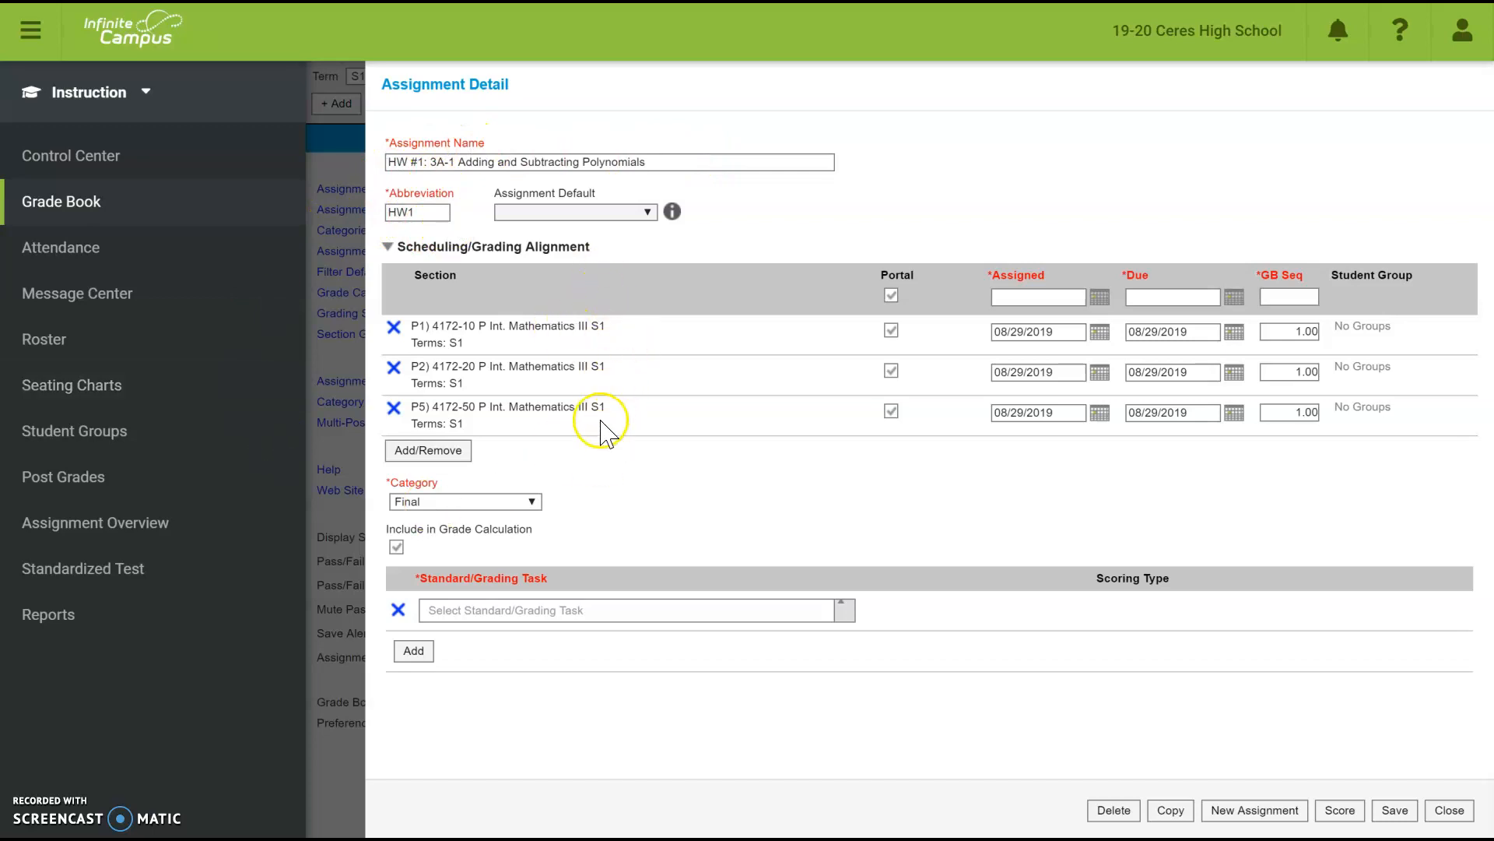
- Date HW1 assigned 08/15/2019, put it in the Homework category, and toggle grade calculation inclusion
left_click(1100, 296)
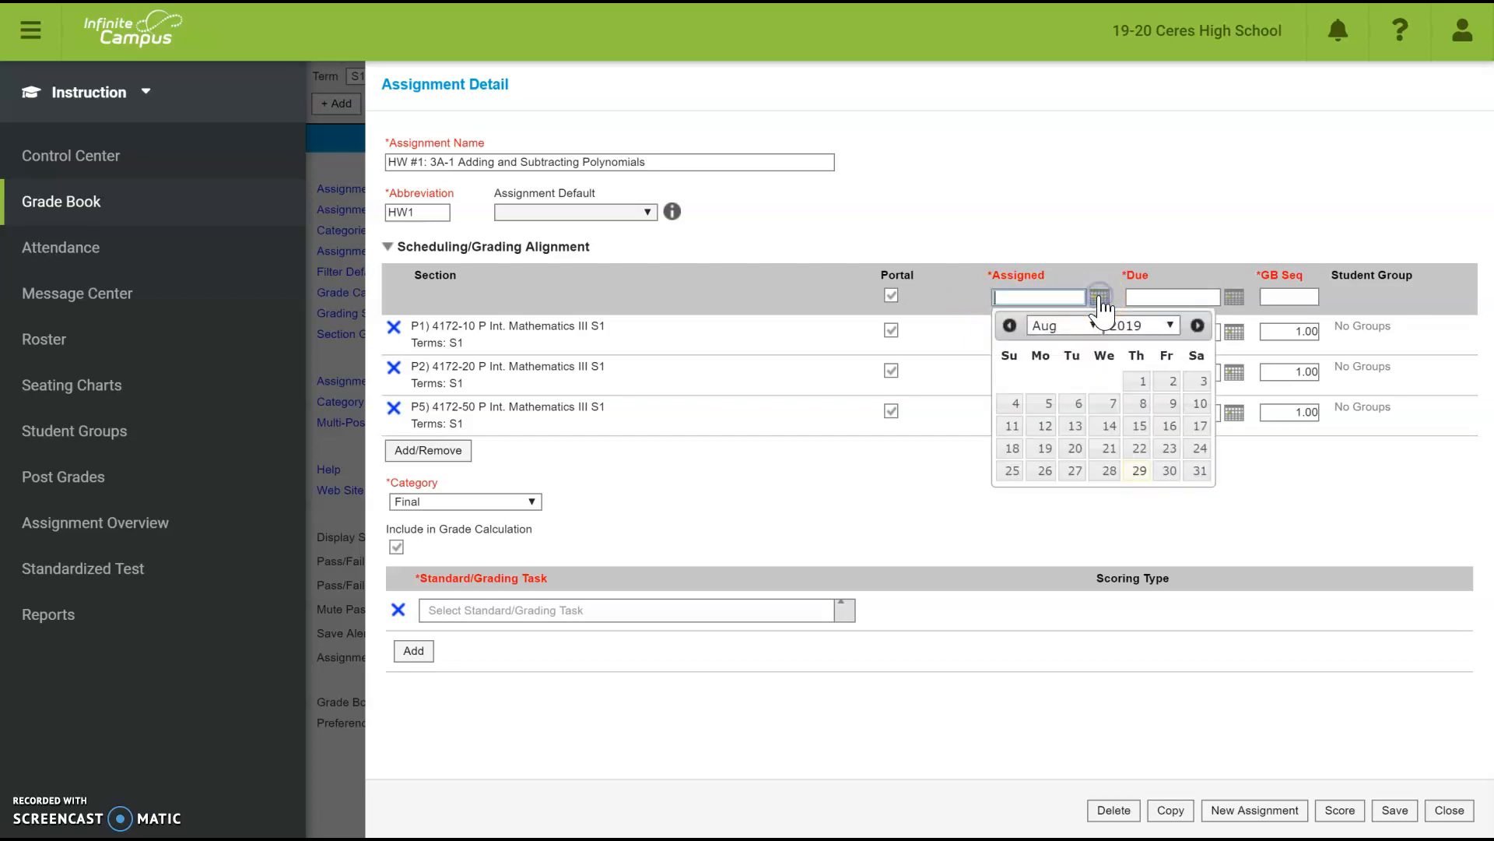
left_click(1140, 428)
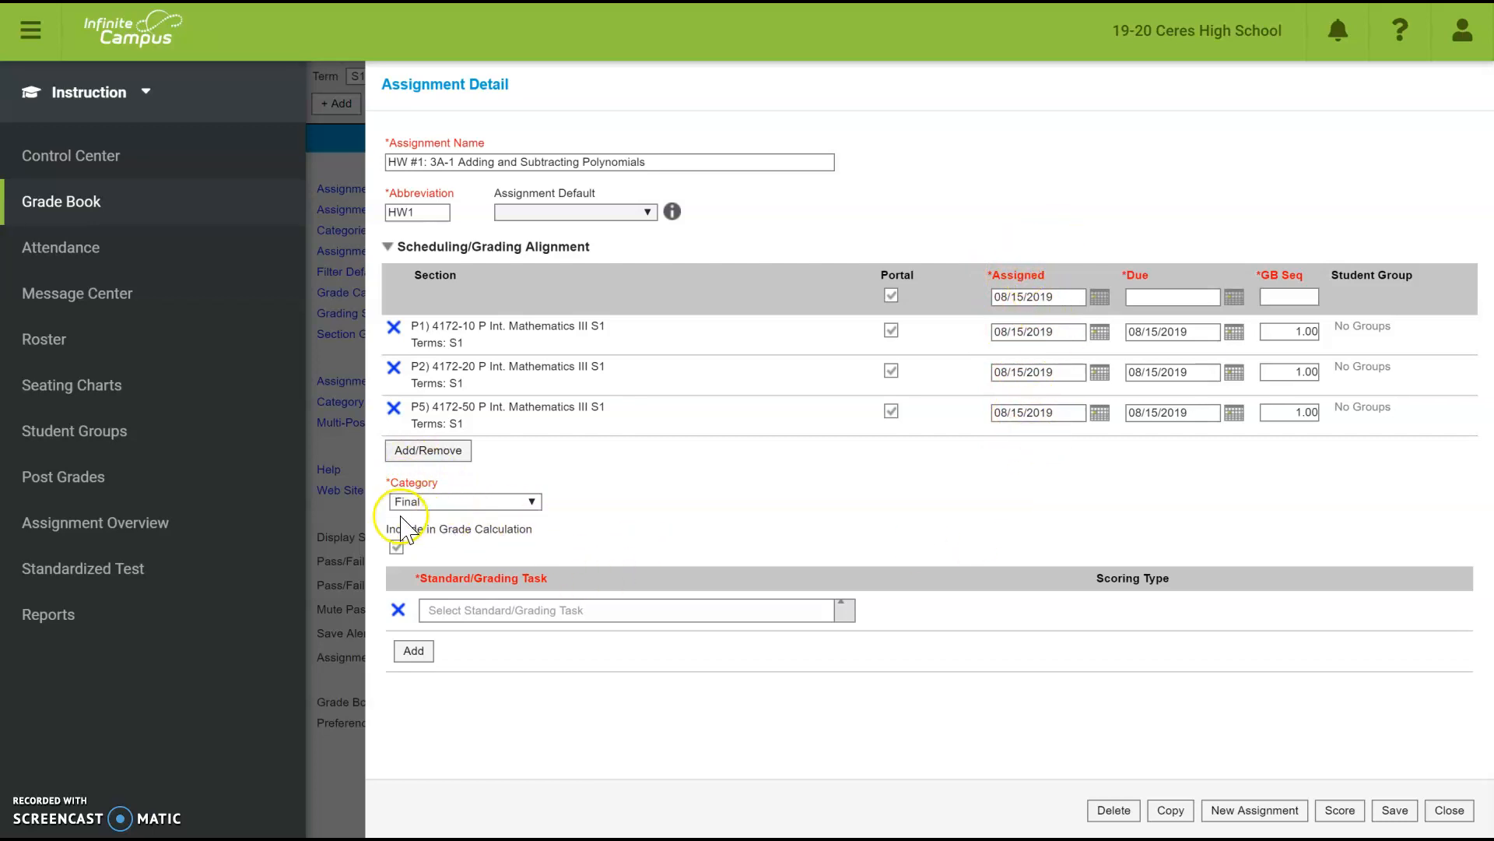
left_click(533, 501)
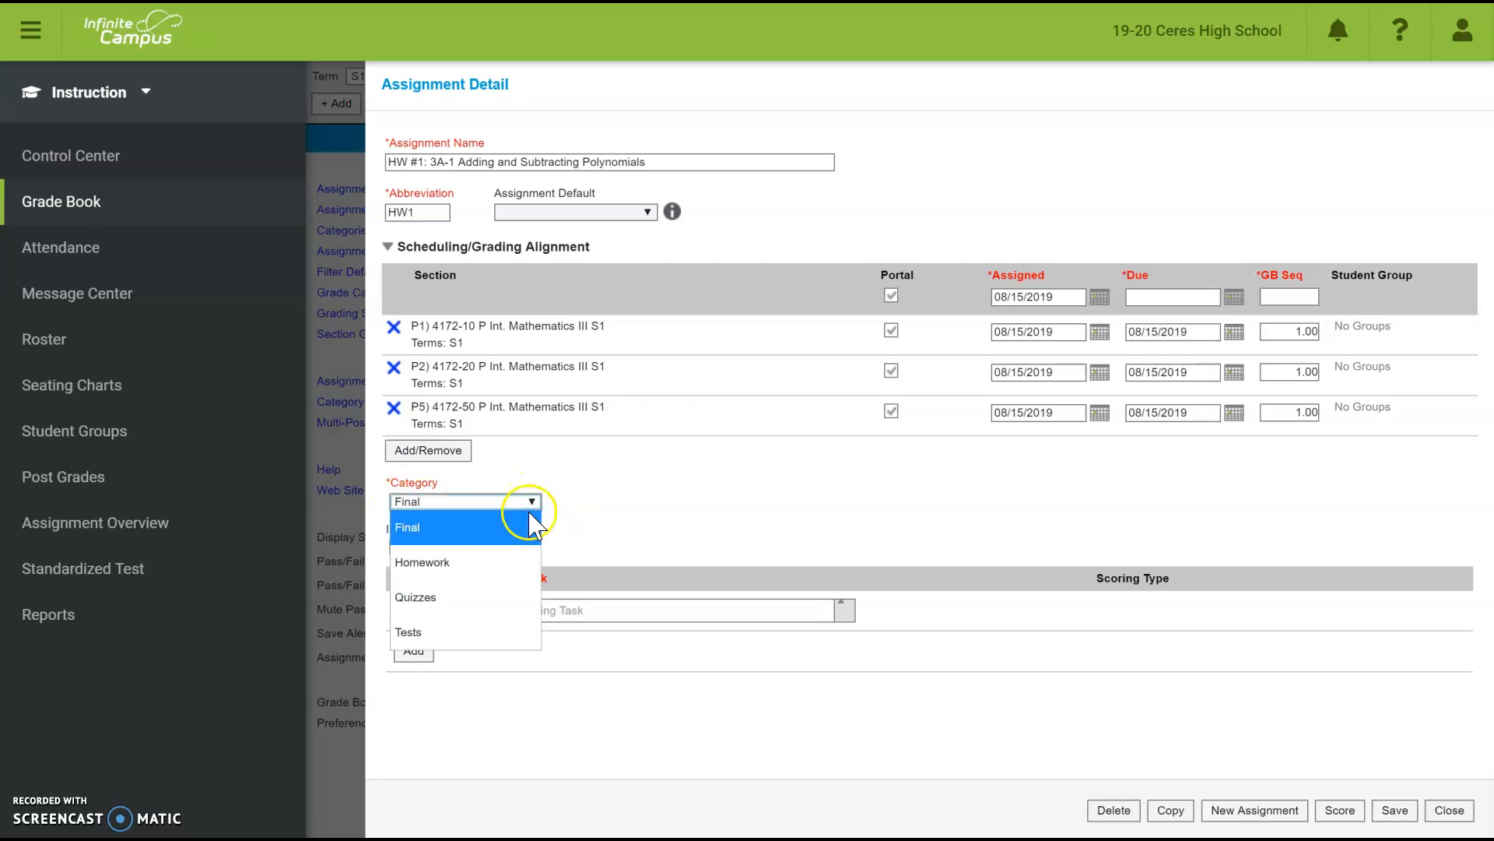
left_click(519, 562)
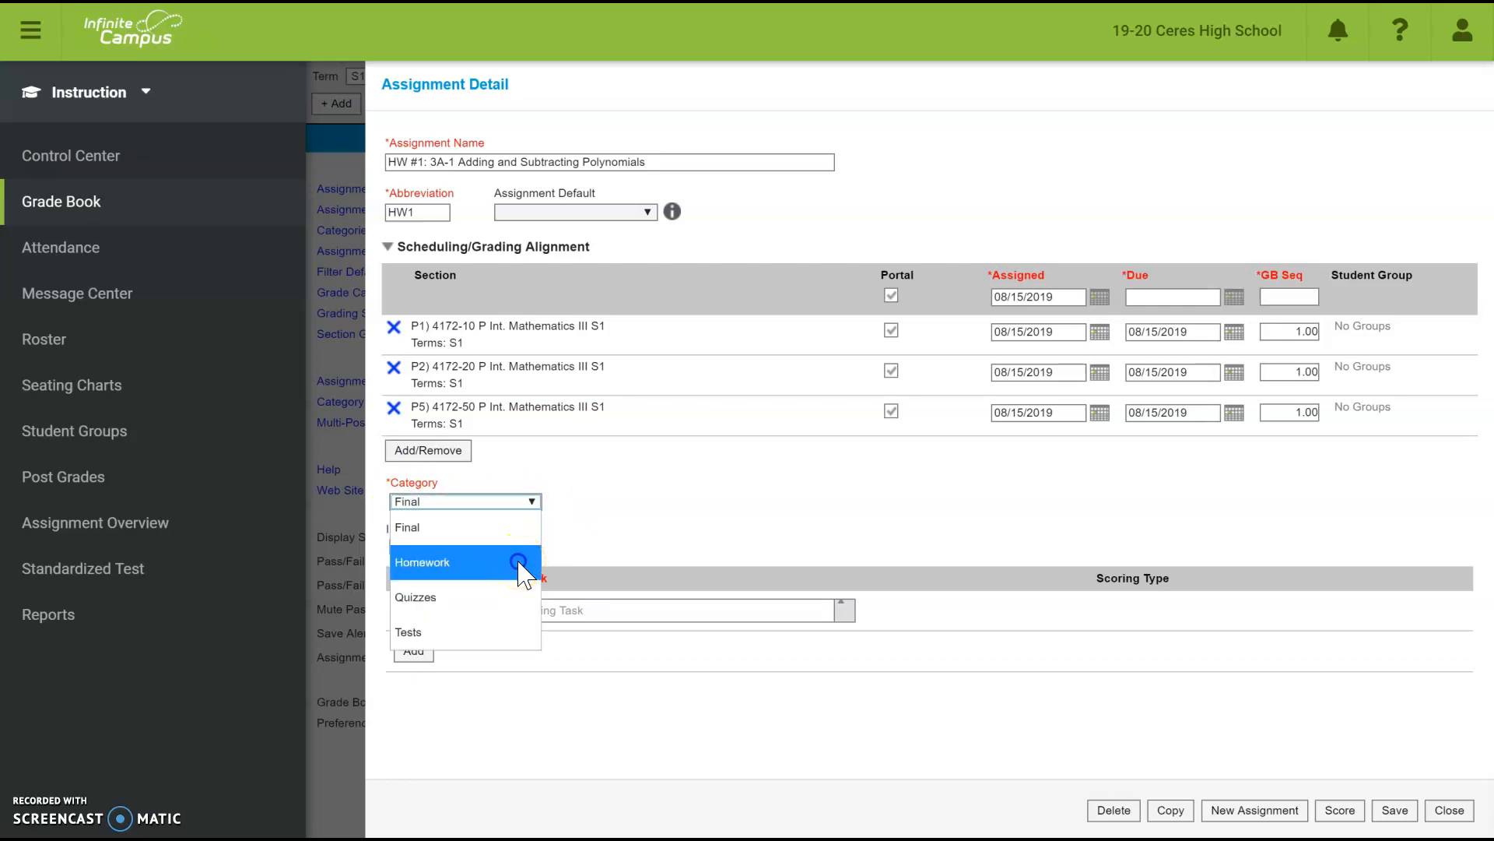
left_click(519, 562)
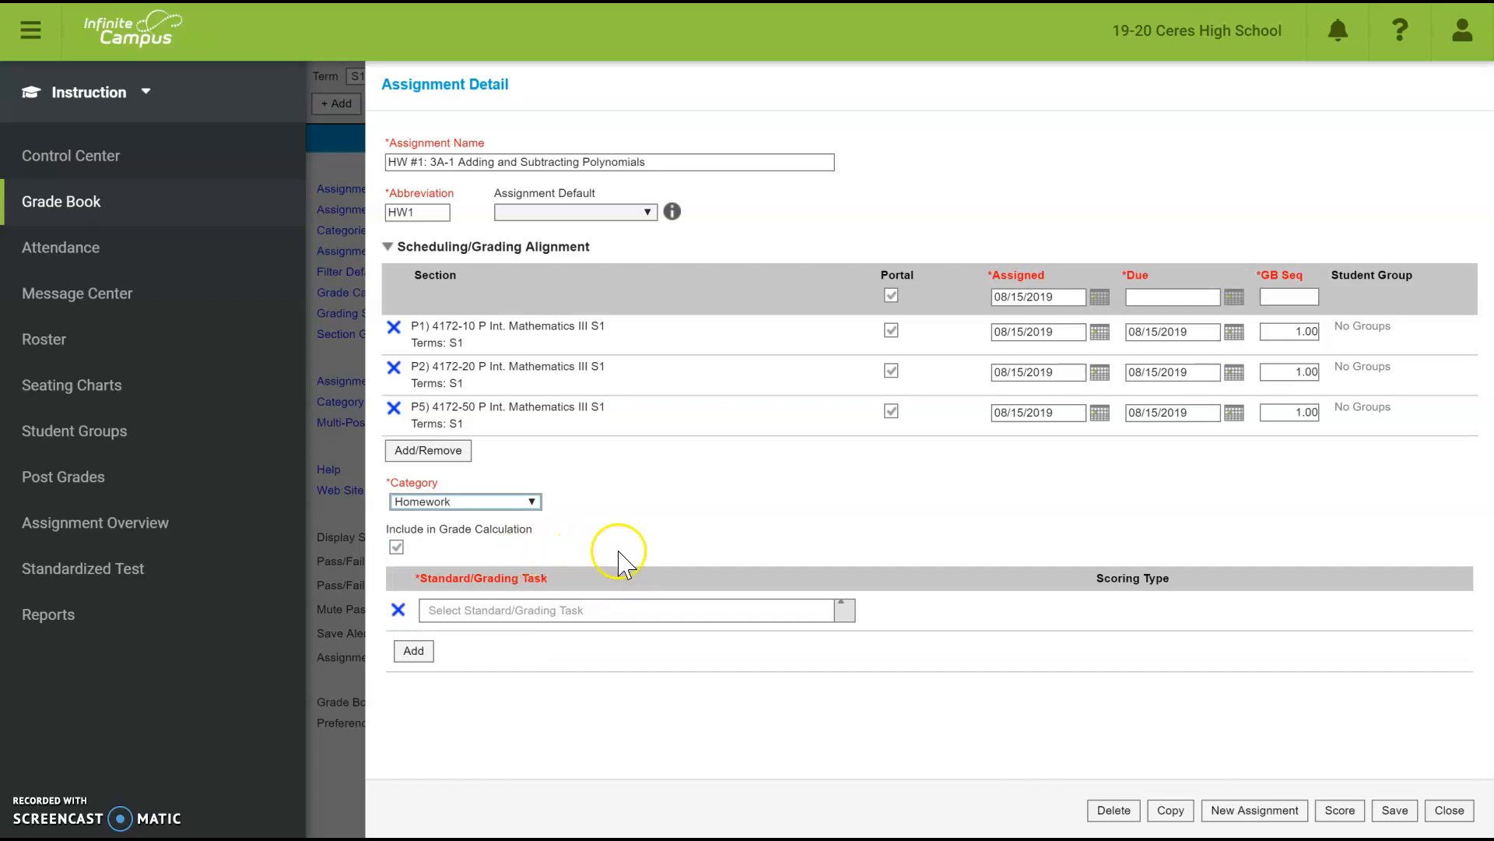
left_click(397, 547)
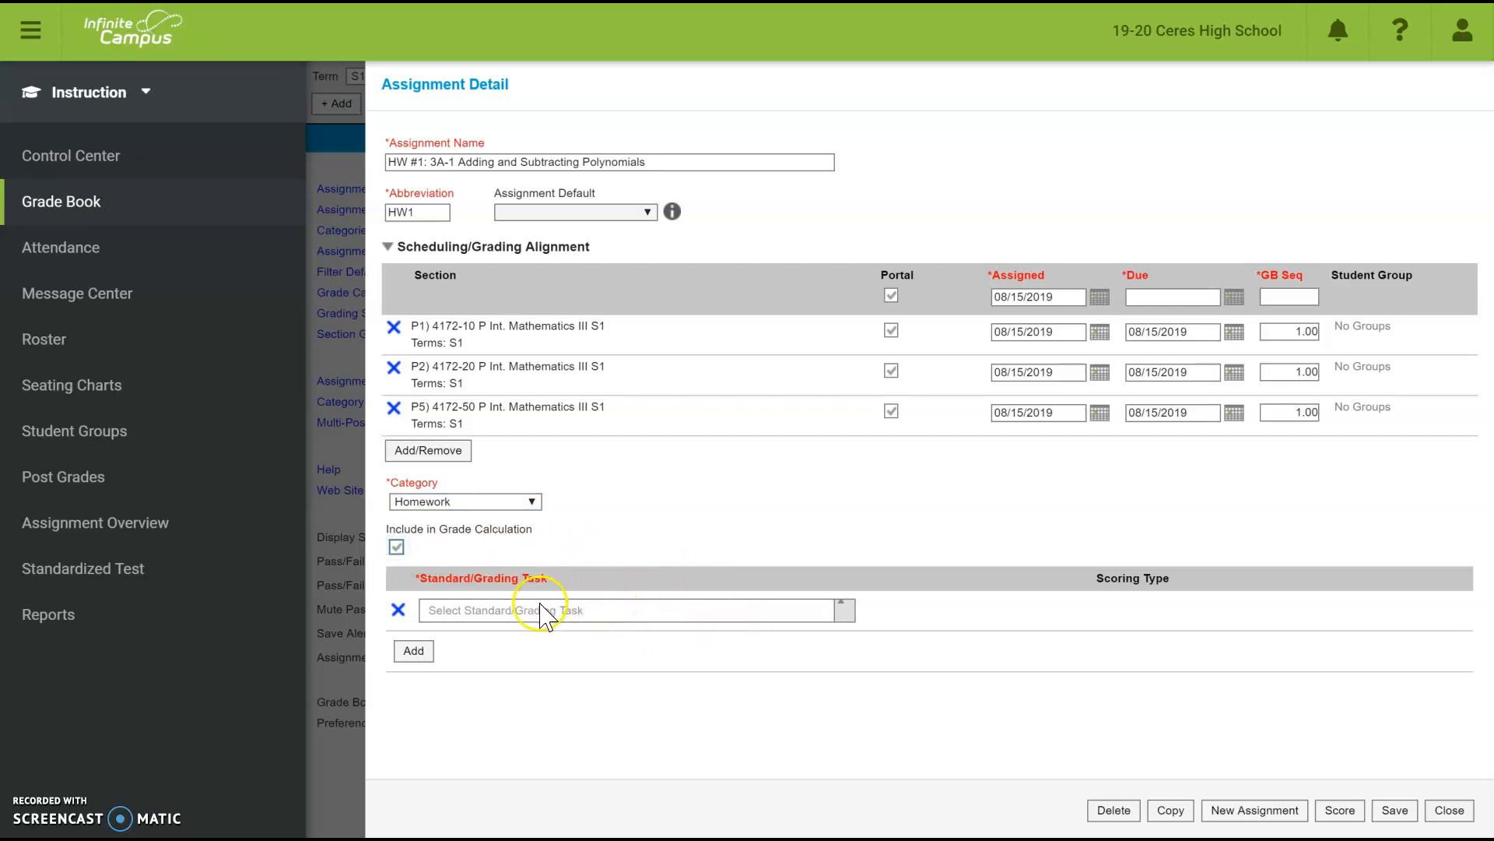
- Align HW1 to HS Report Card worth 5 points, save it, and close the assignment details
left_click(585, 611)
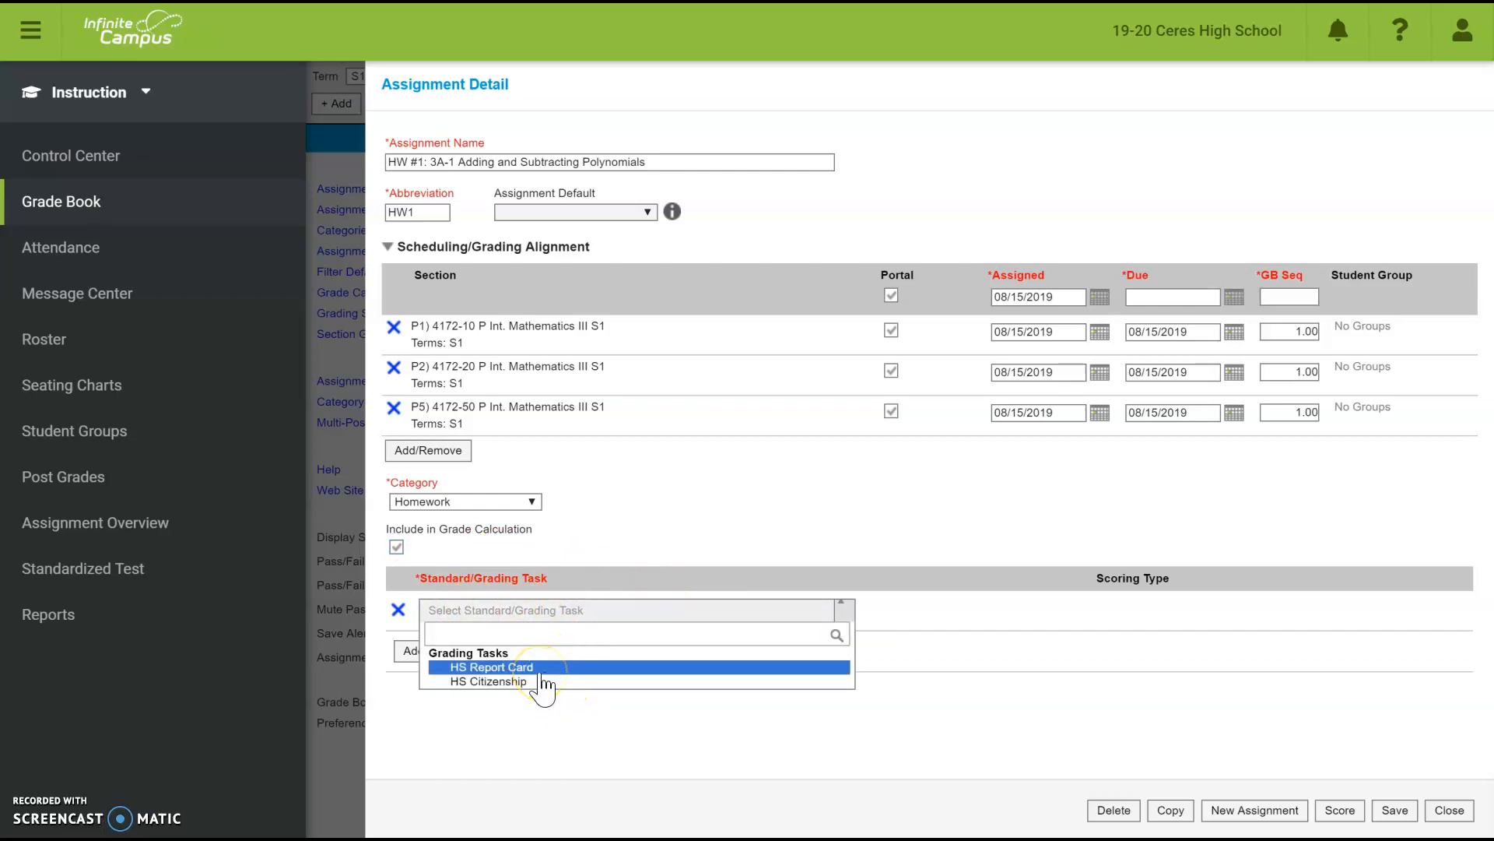
left_click(496, 668)
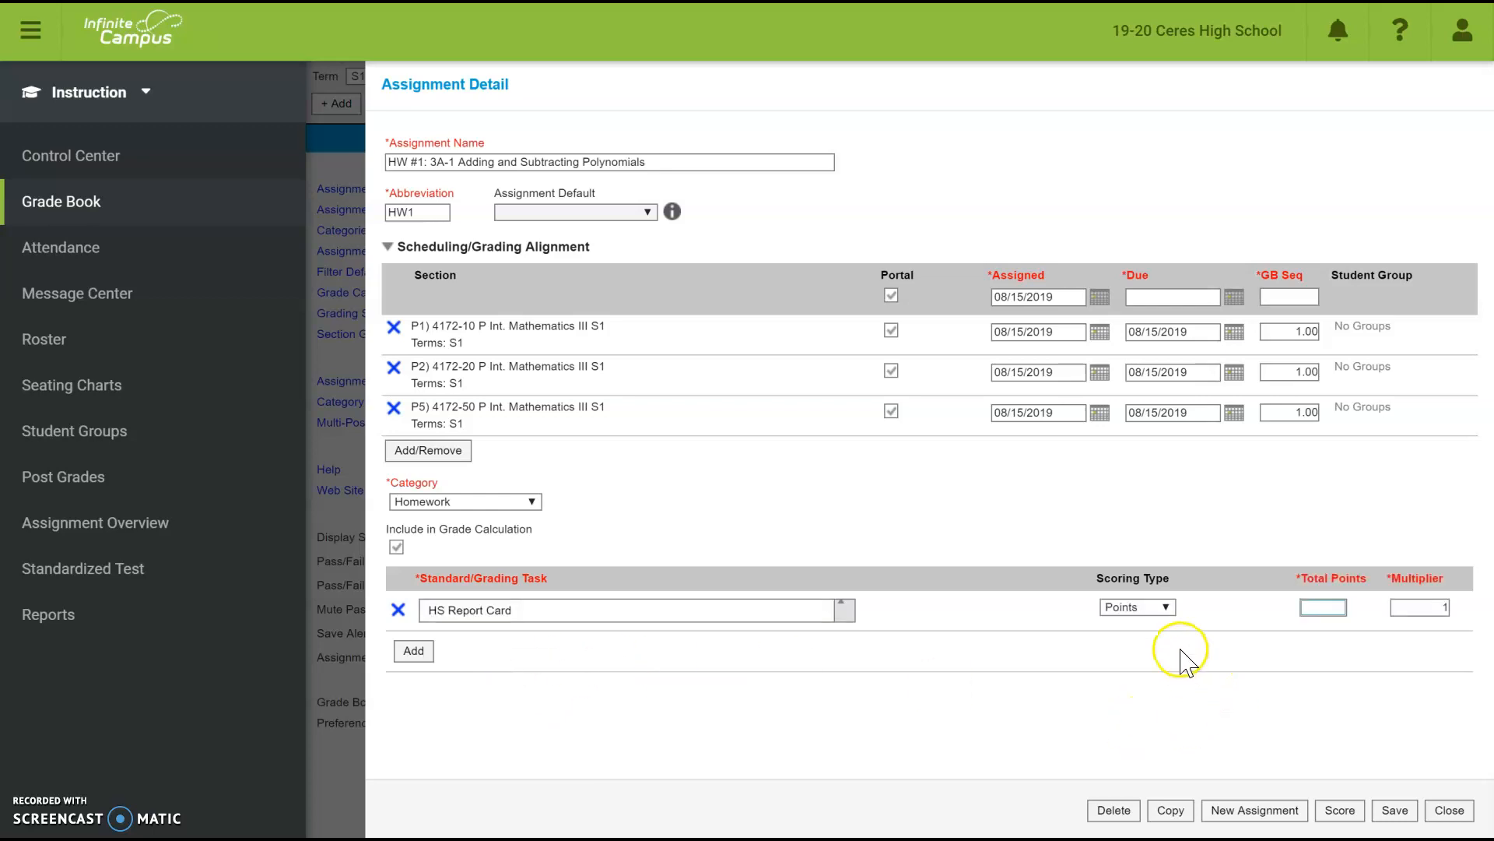
left_click(1332, 612)
left_click(1401, 810)
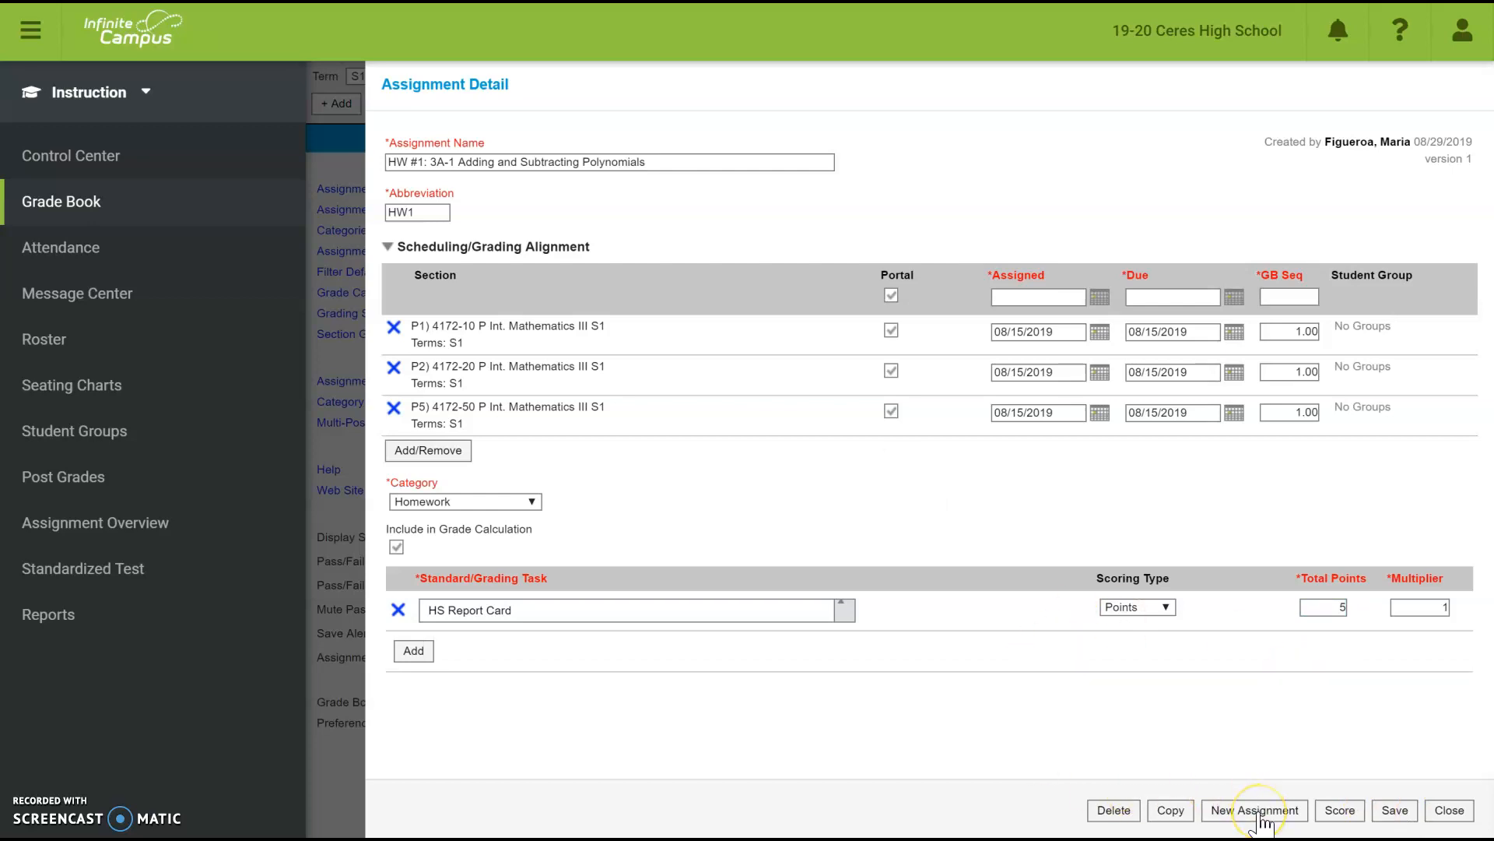
left_click(1449, 811)
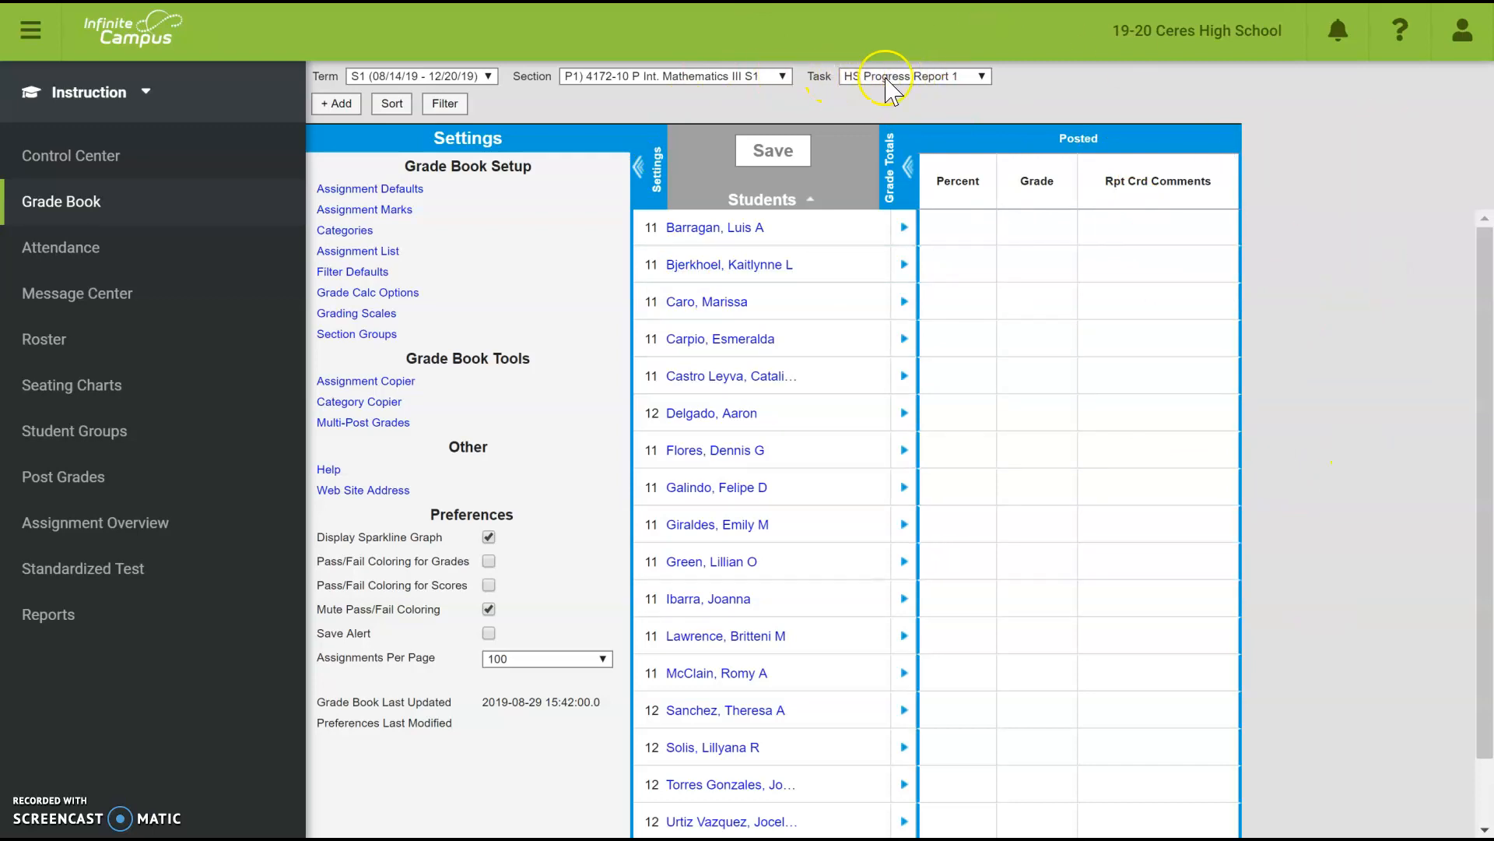
- Switch the grade book task to HS Report Card
left_click(984, 76)
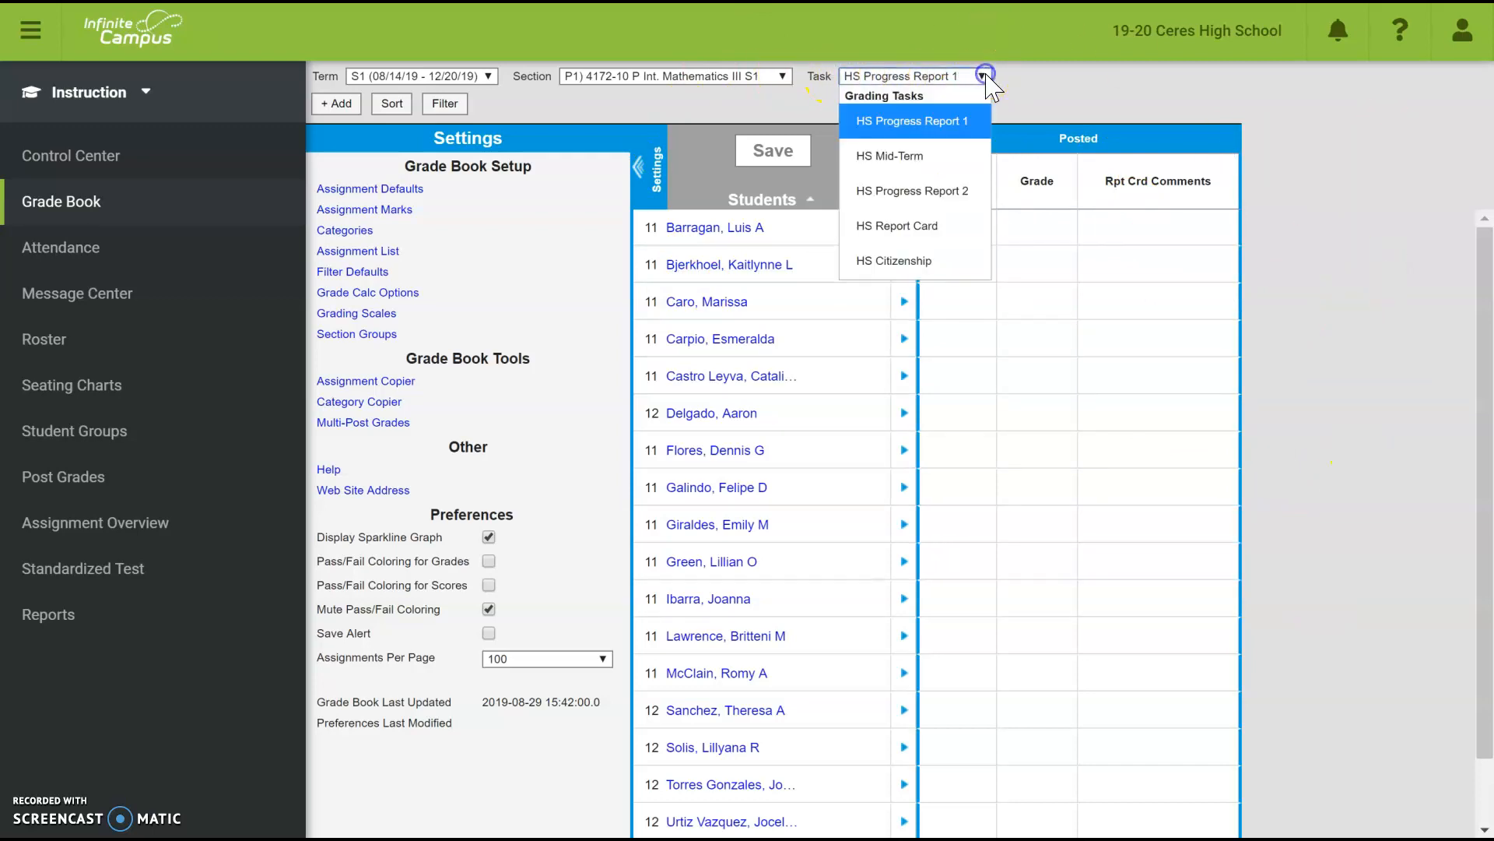
left_click(934, 227)
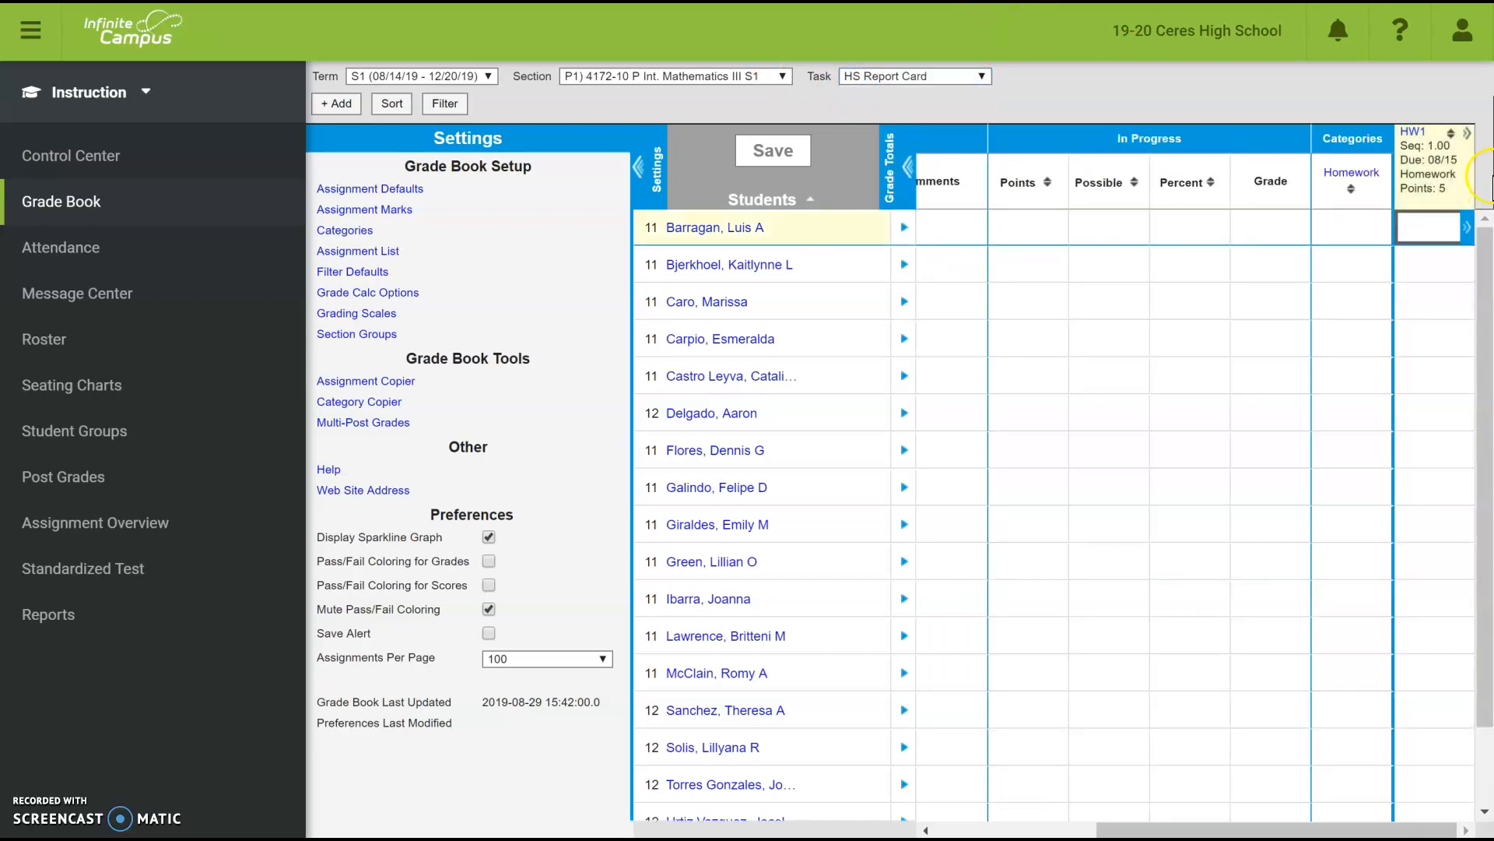
mouse_move(1431, 144)
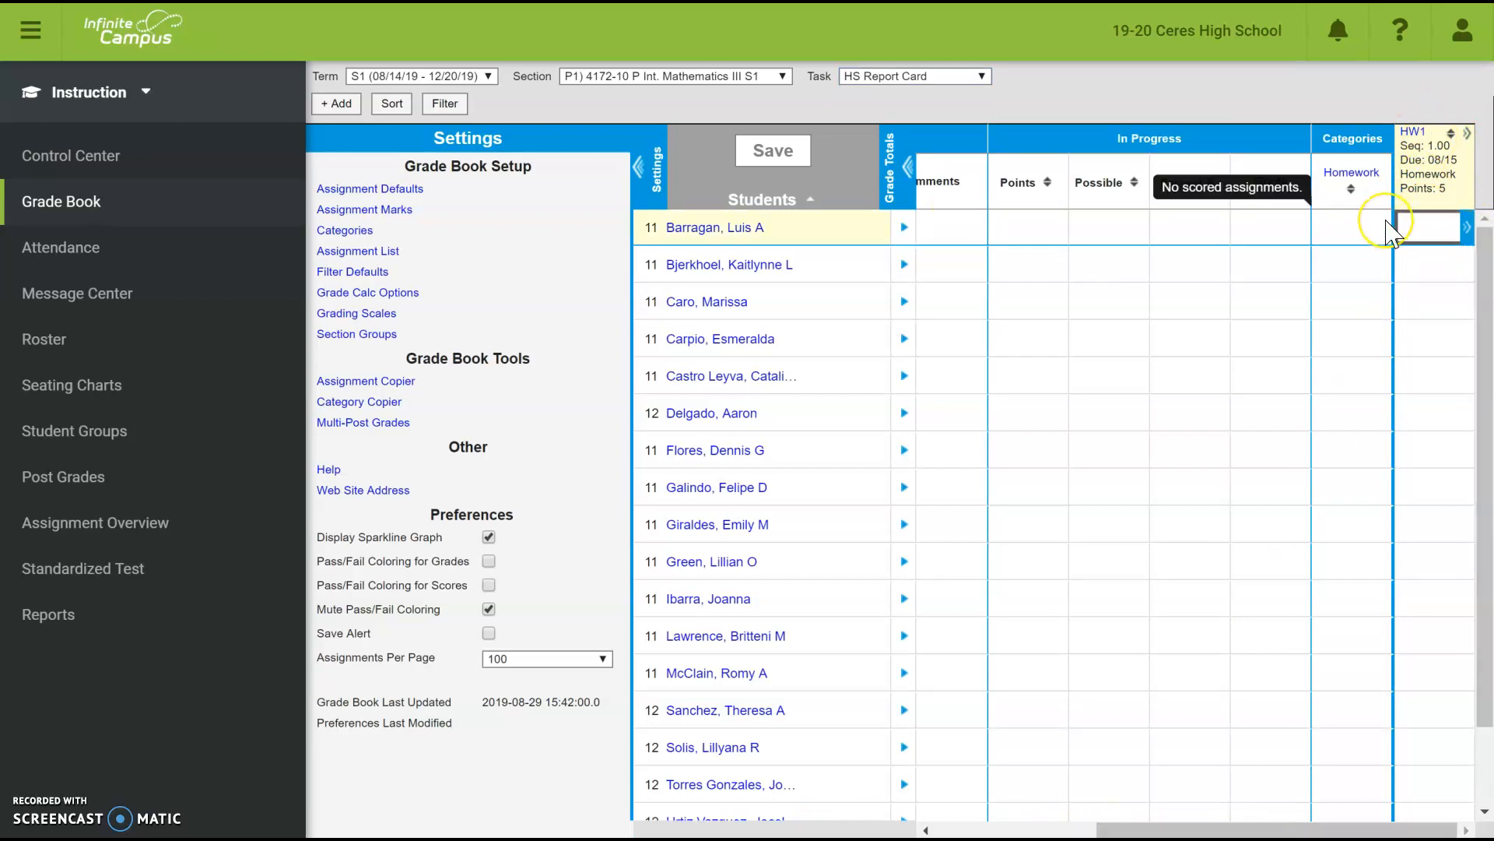
- Enter HW1 scores 2, 2, 2, 3, 6, 8 and 5 down the student column
key("Return")
type("2")
key("Return")
type("2")
key("Return")
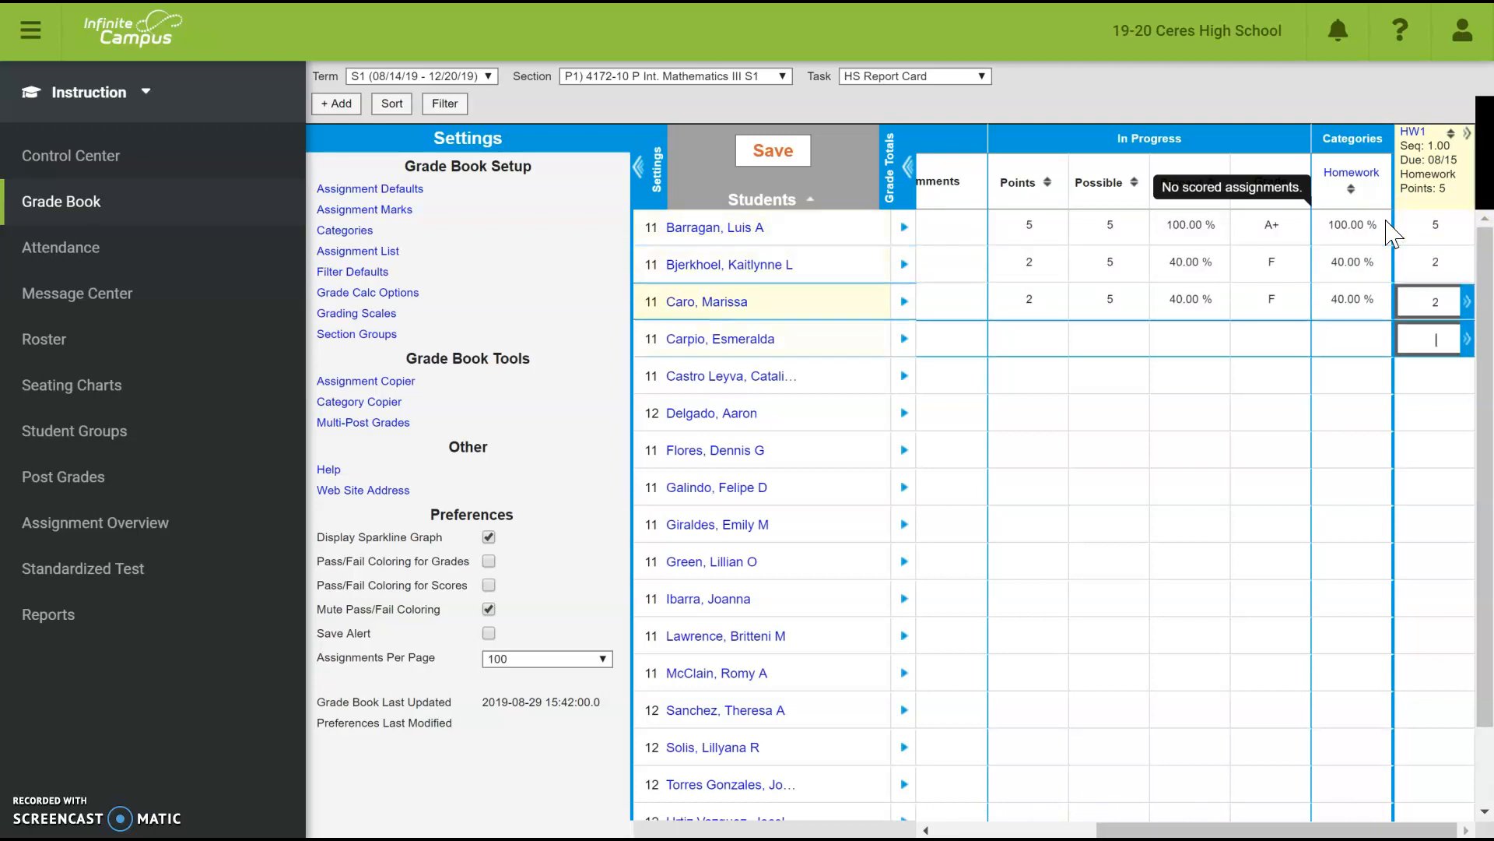
type("2")
key("Return")
type("3")
key("Return")
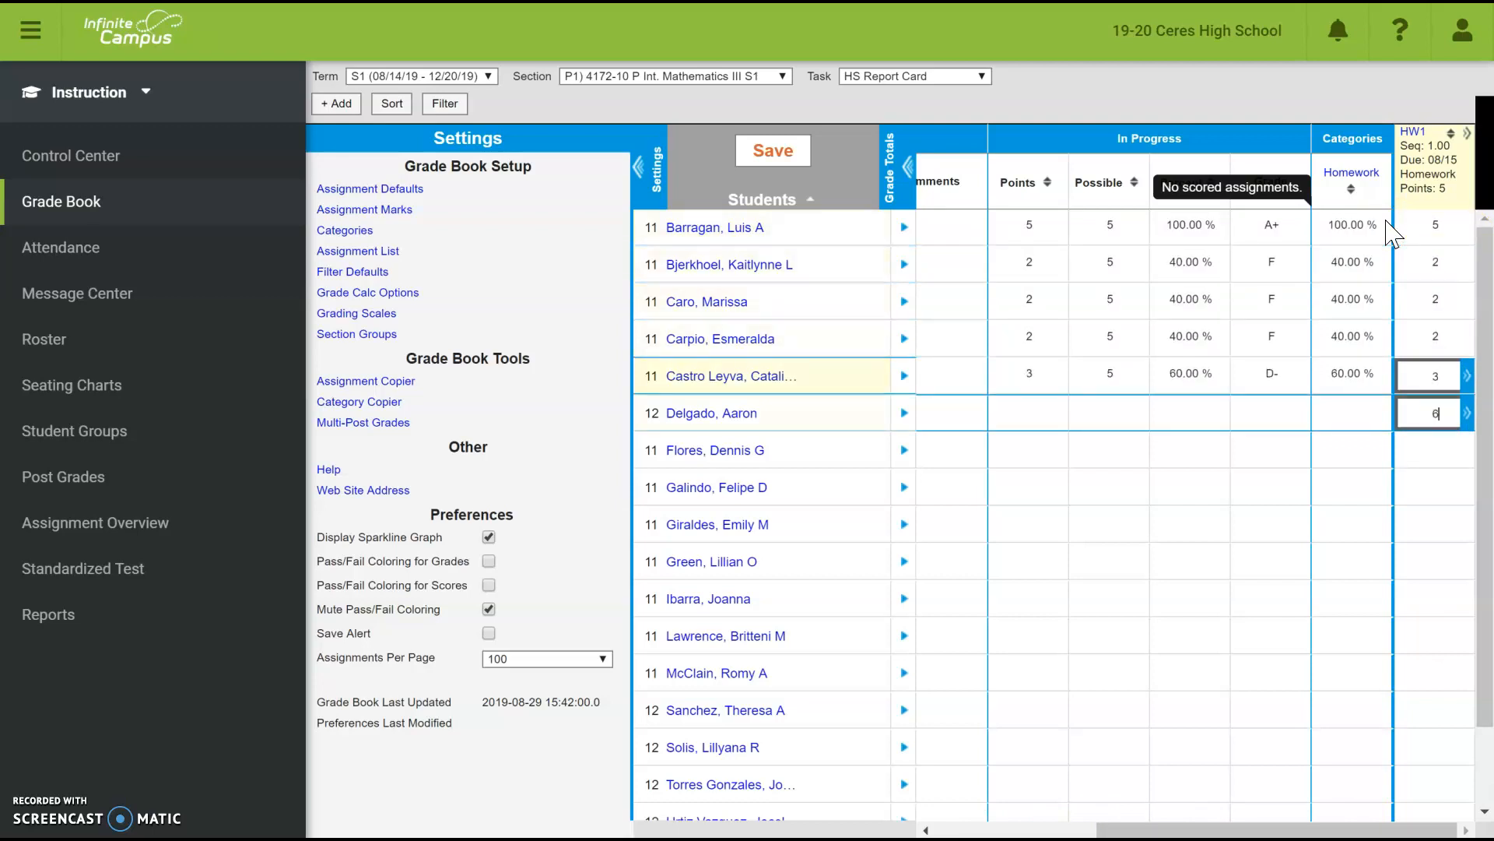
type("6")
key("Return")
type("8")
key("Return")
type("5")
key("Return")
- Enter HW1 scores 6, 5, 1, 5, 4, 5, 5 and 5, leaving three students blank
type("6")
key("Return")
type("5")
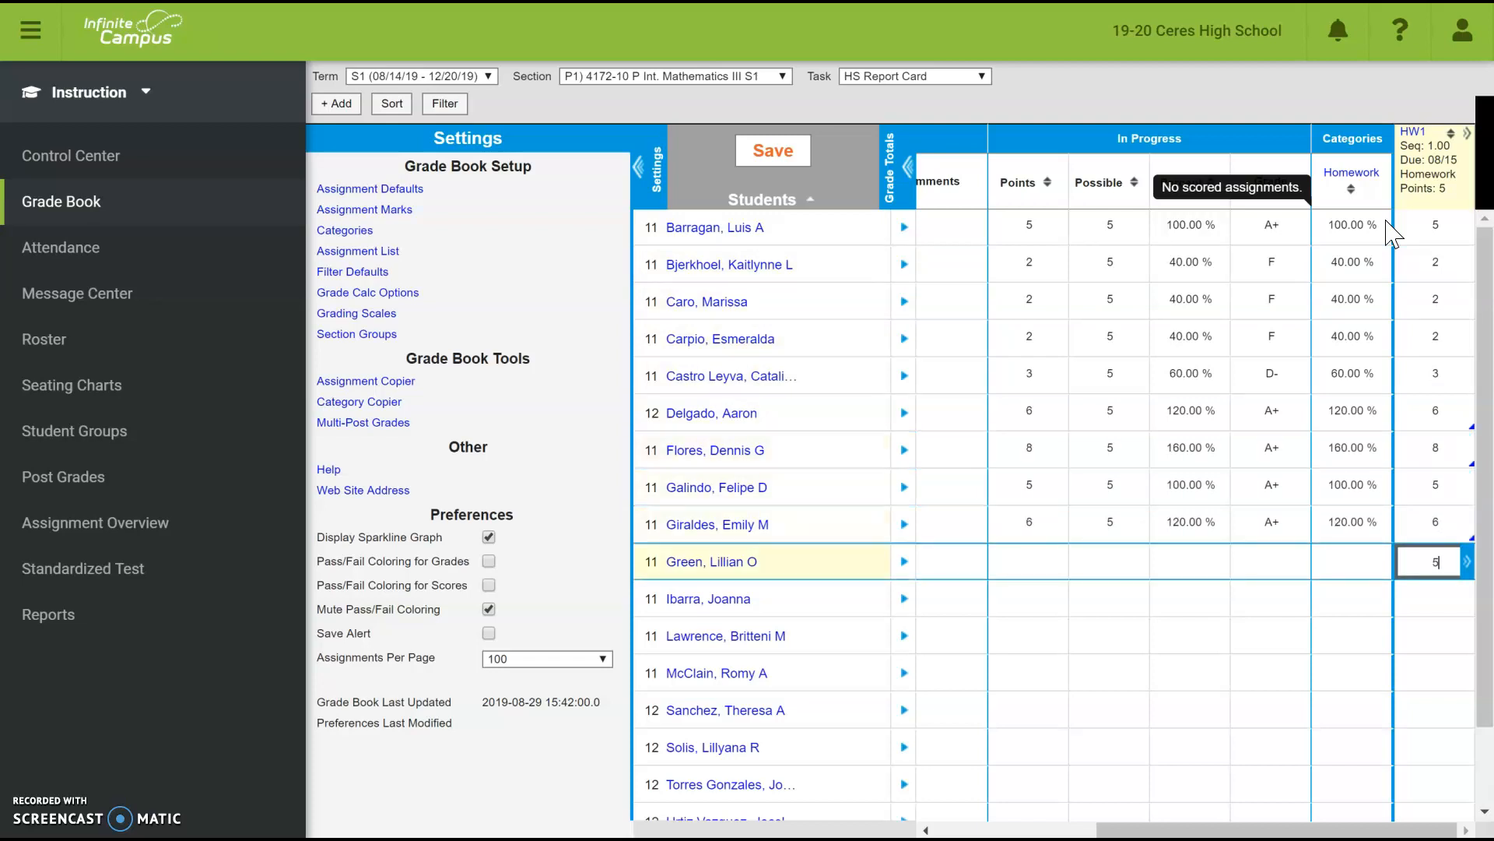
key("Return")
type("1")
key("Return")
type("5")
key("Return")
type("4")
key("Return")
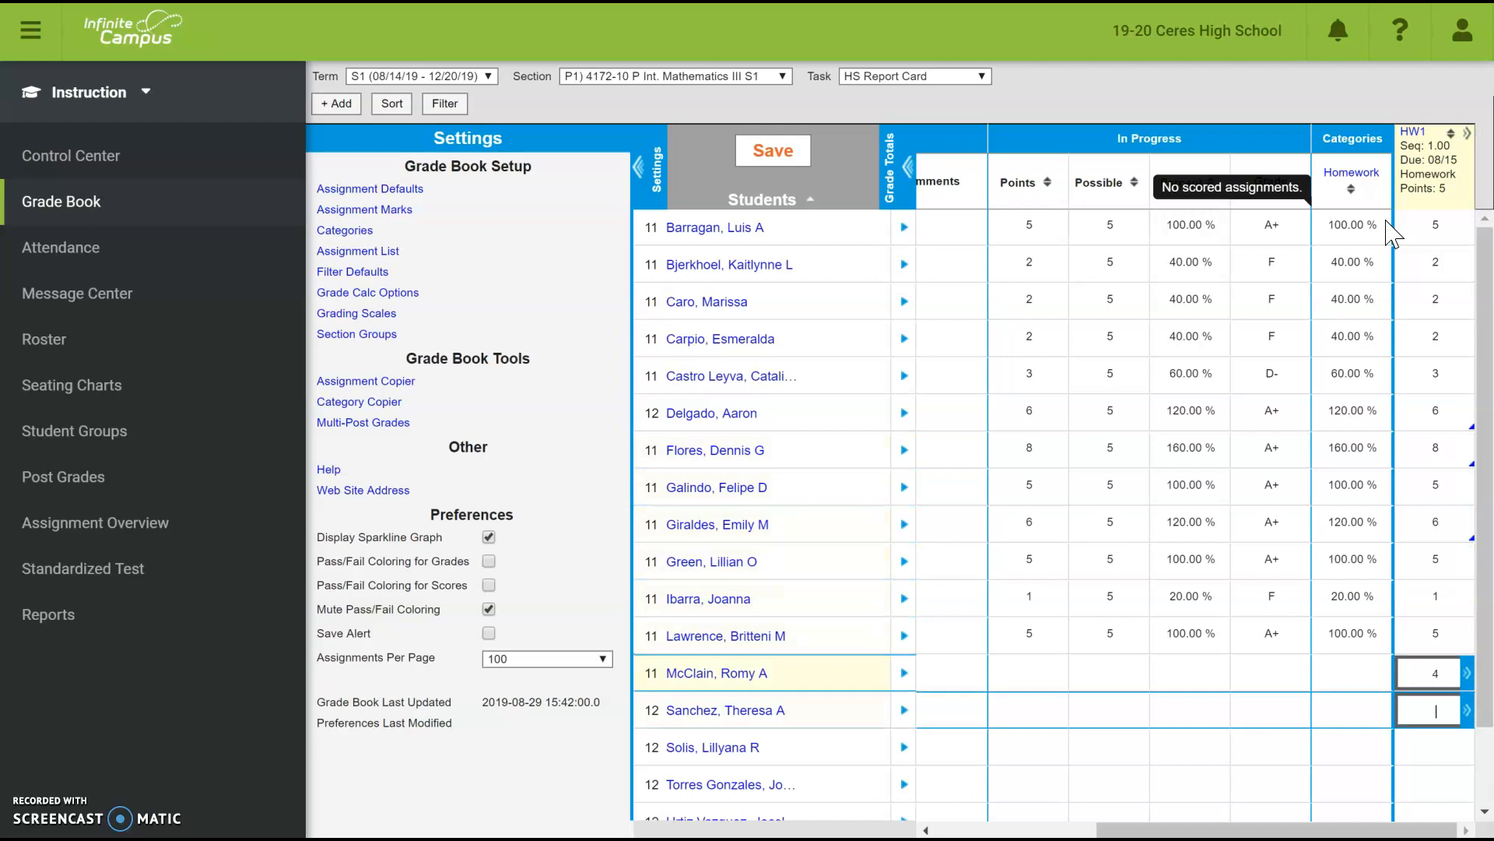
type("5")
key("Return")
key("Return")
key("Return")
key("Return")
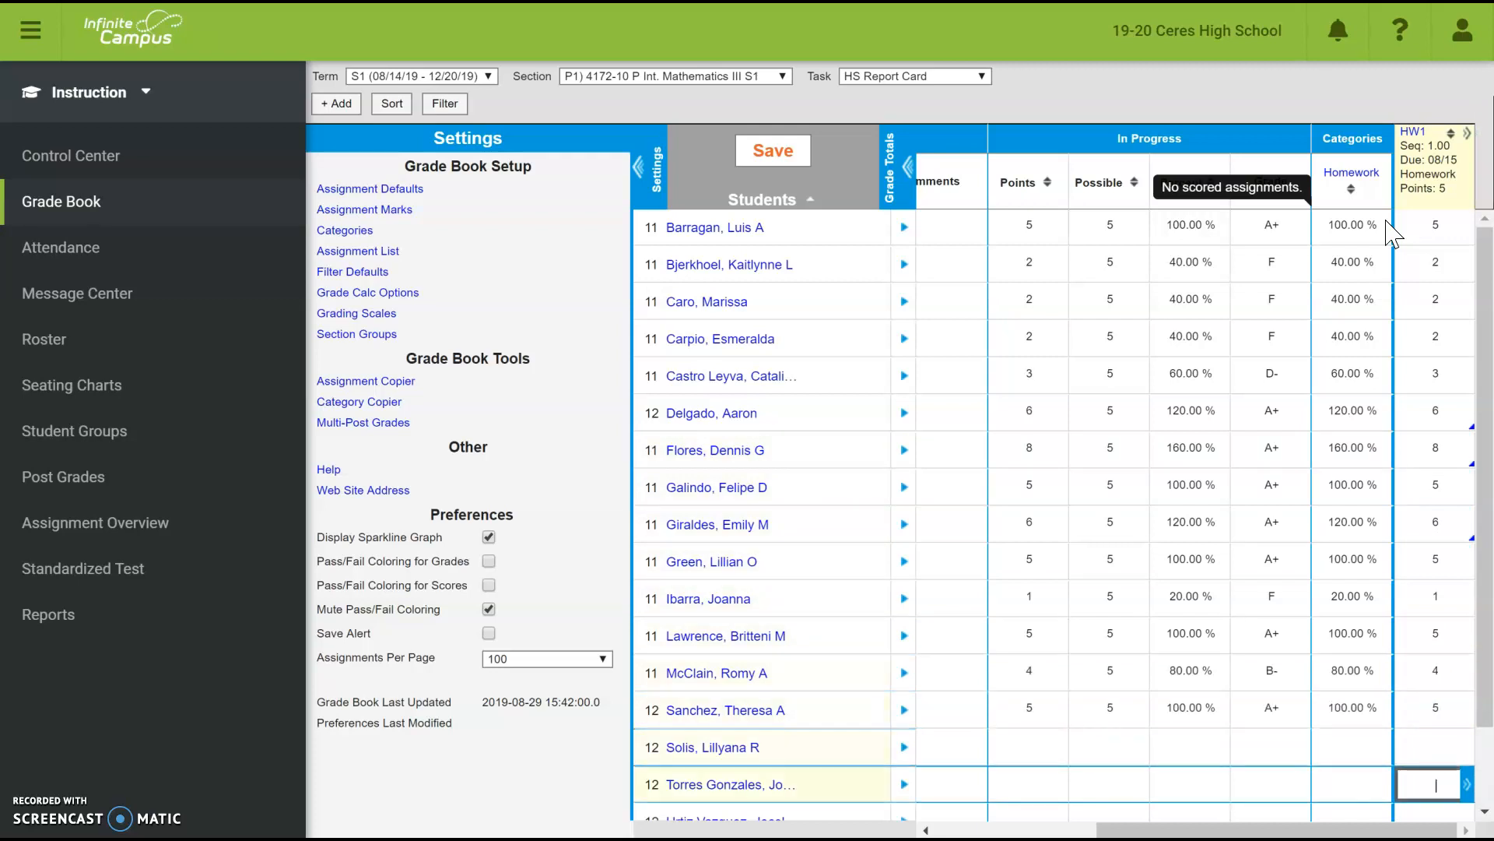
type("5")
key("Return")
type("5")
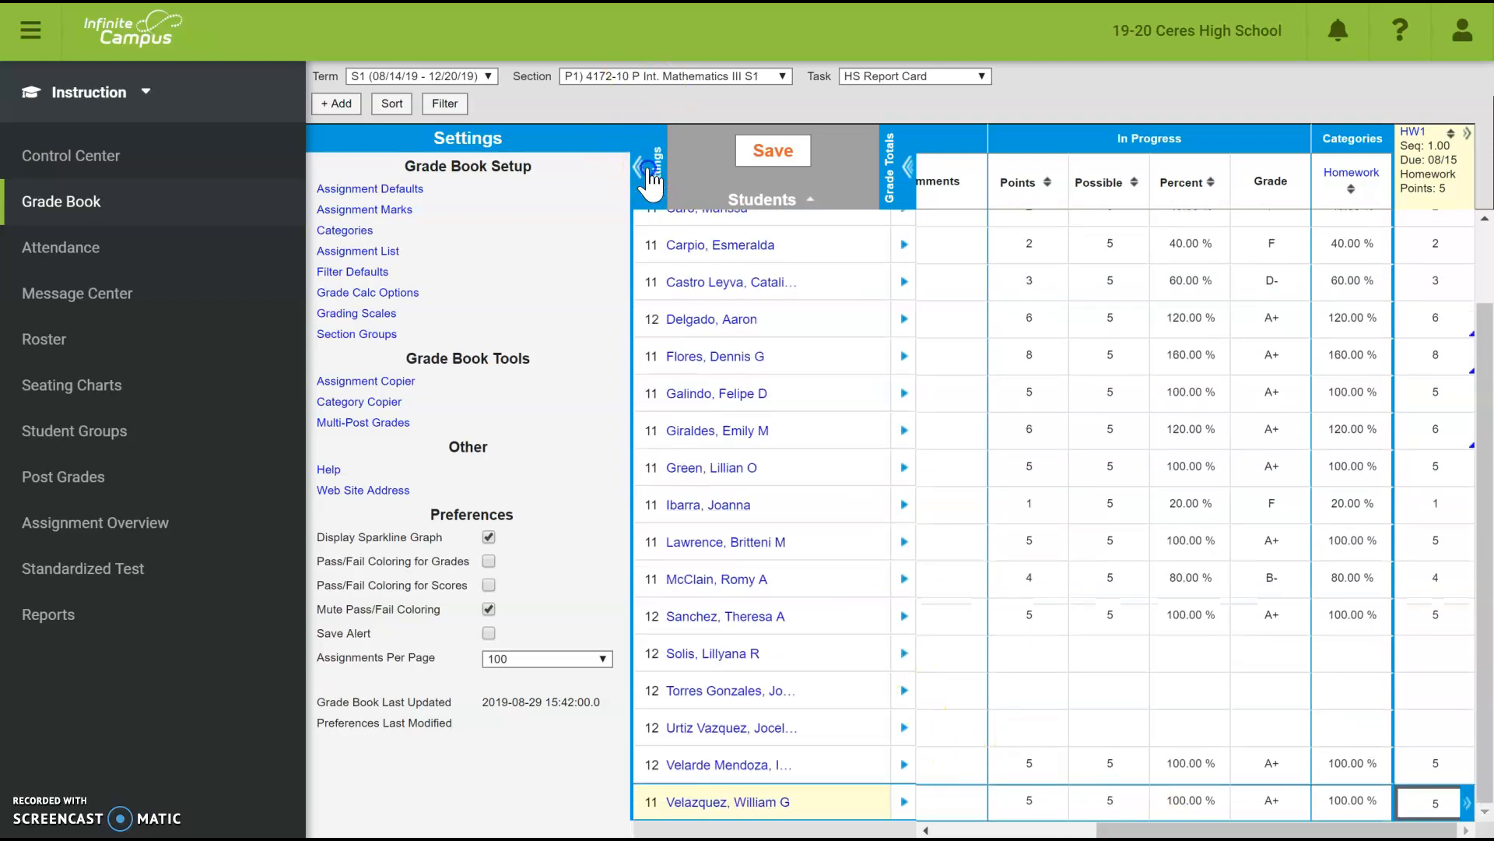
- Turn on Pass/Fail Coloring for Grades in the grade book settings
left_click(646, 170)
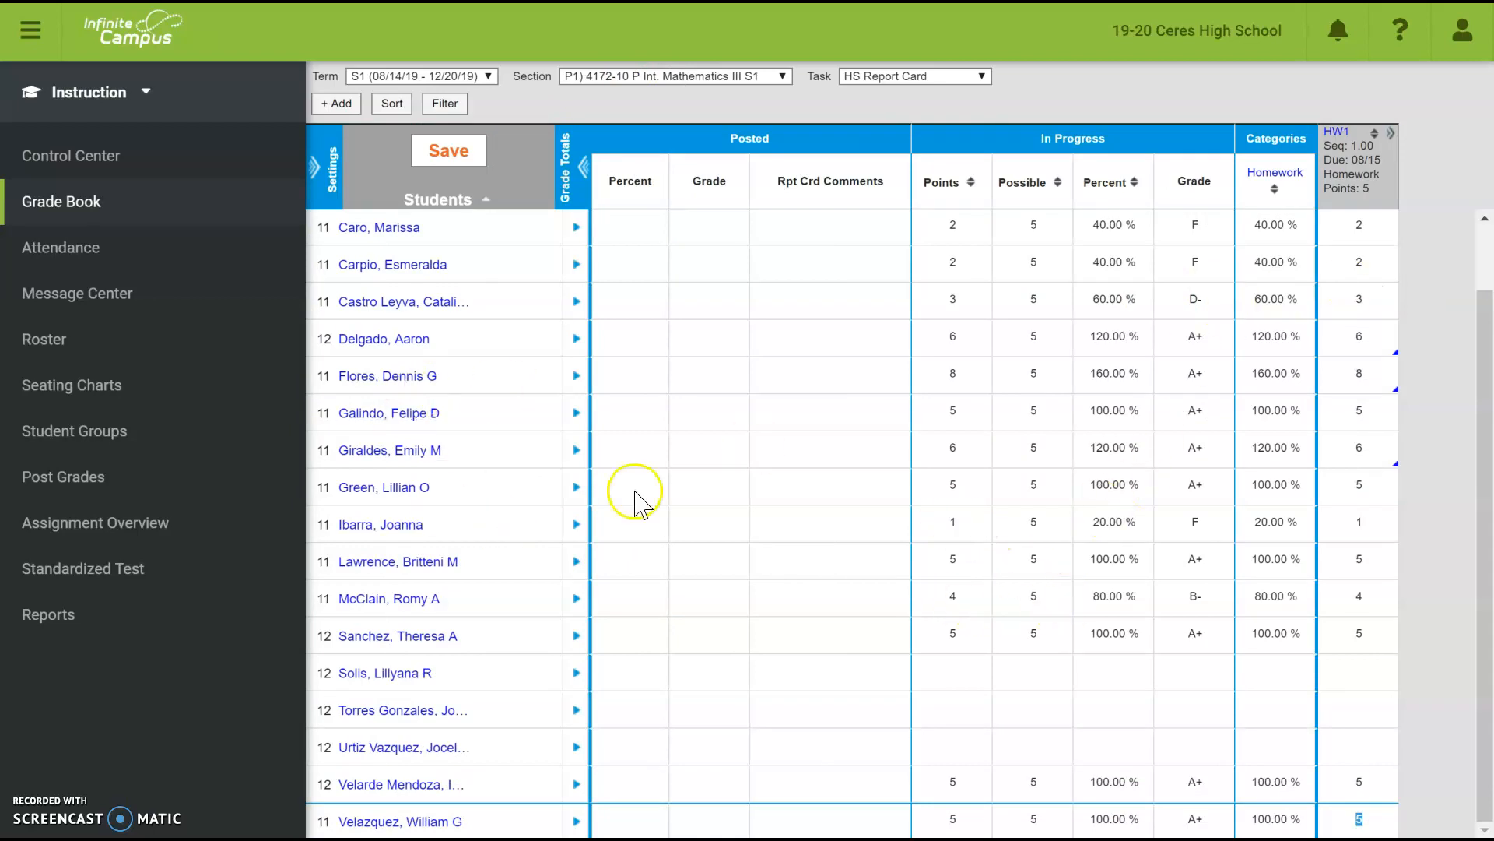
left_click(316, 169)
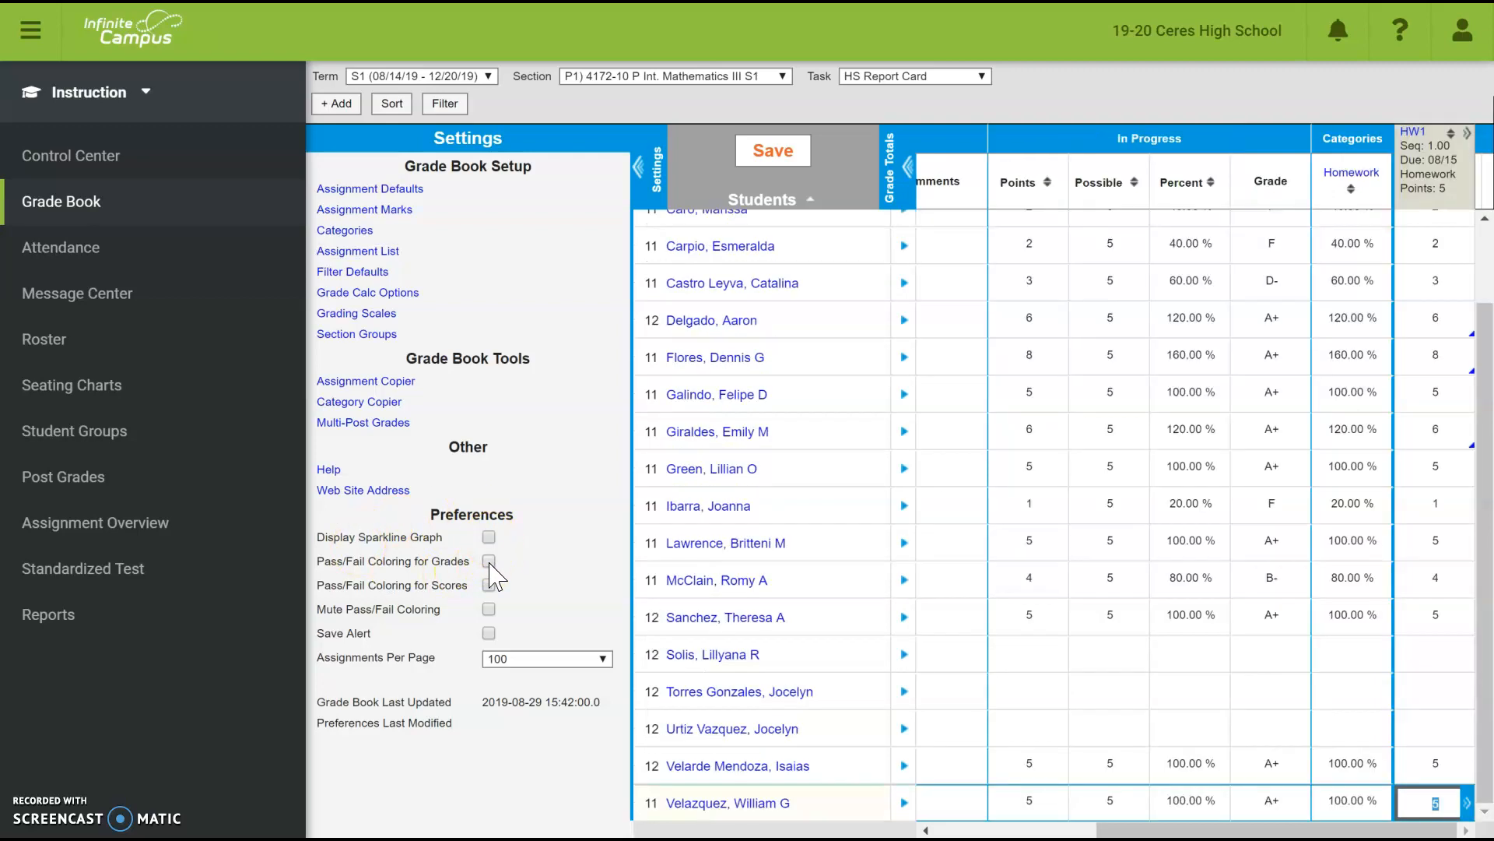
left_click(489, 561)
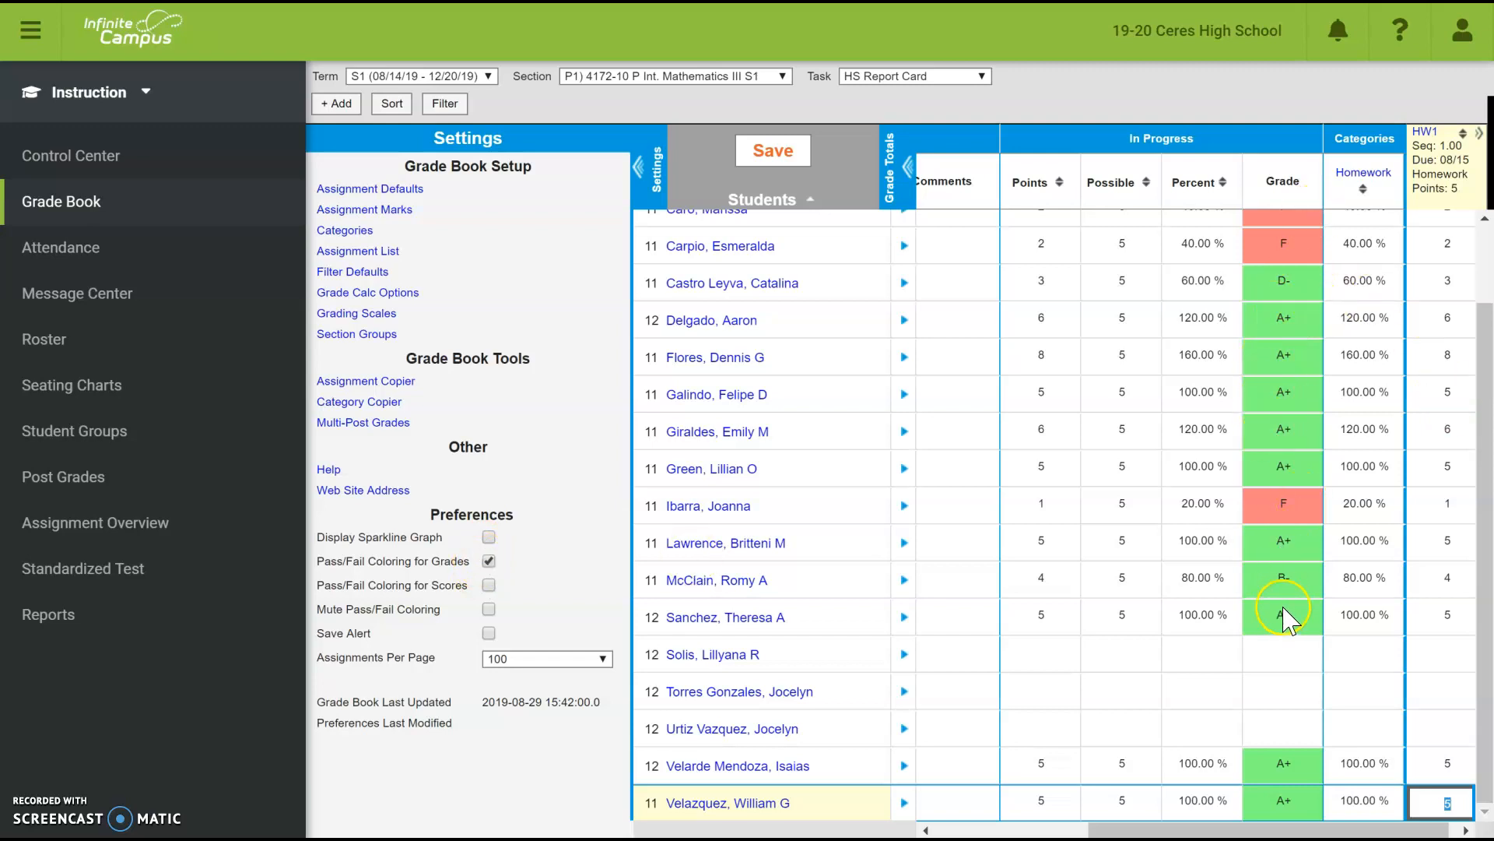
scroll(1285, 621, "up", 2)
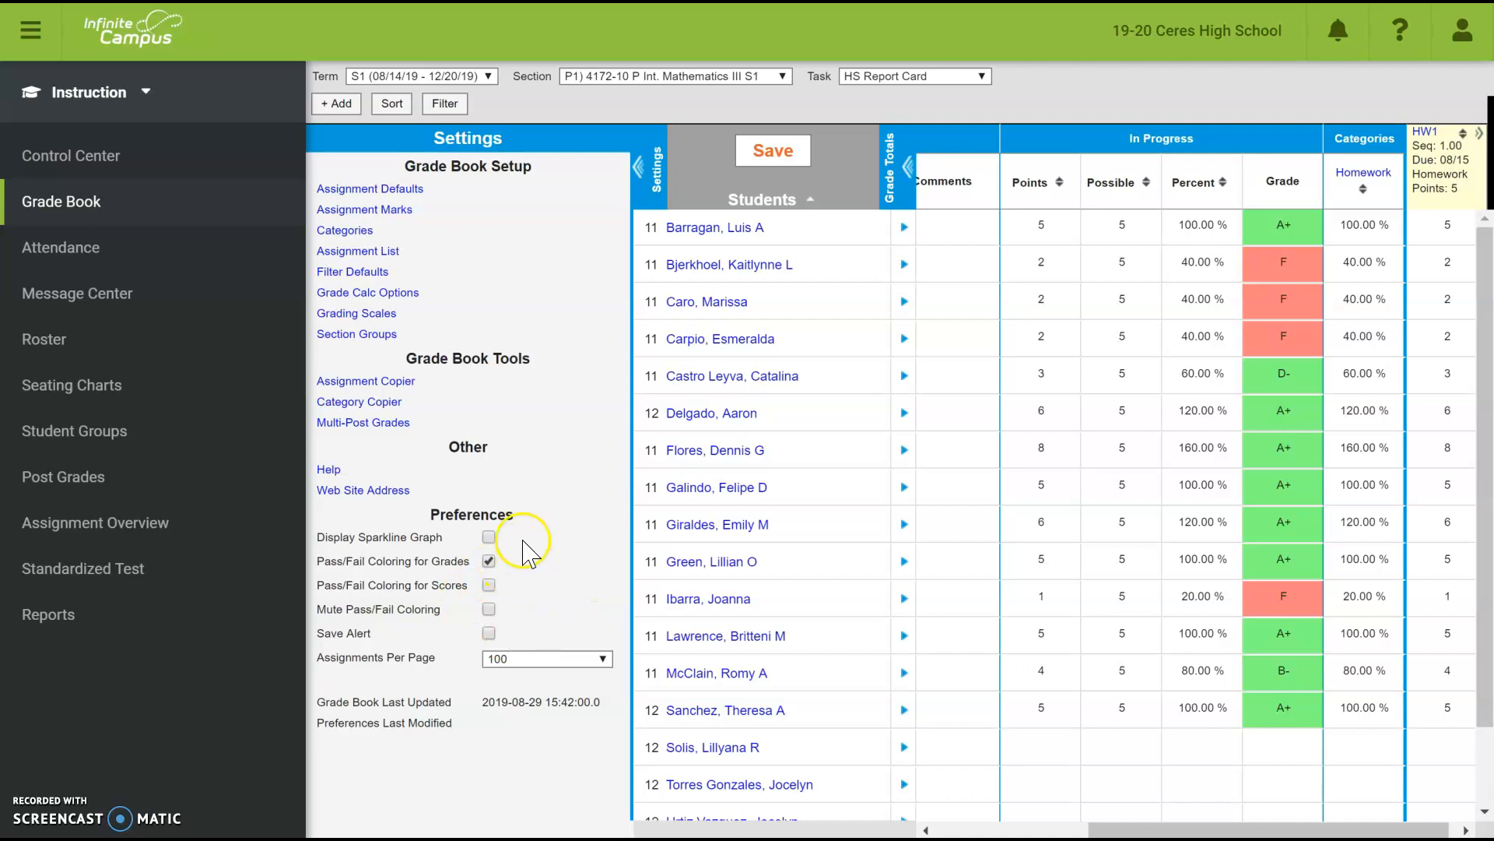
- Try the Sparkline graph display, then switch it back off
left_click(489, 537)
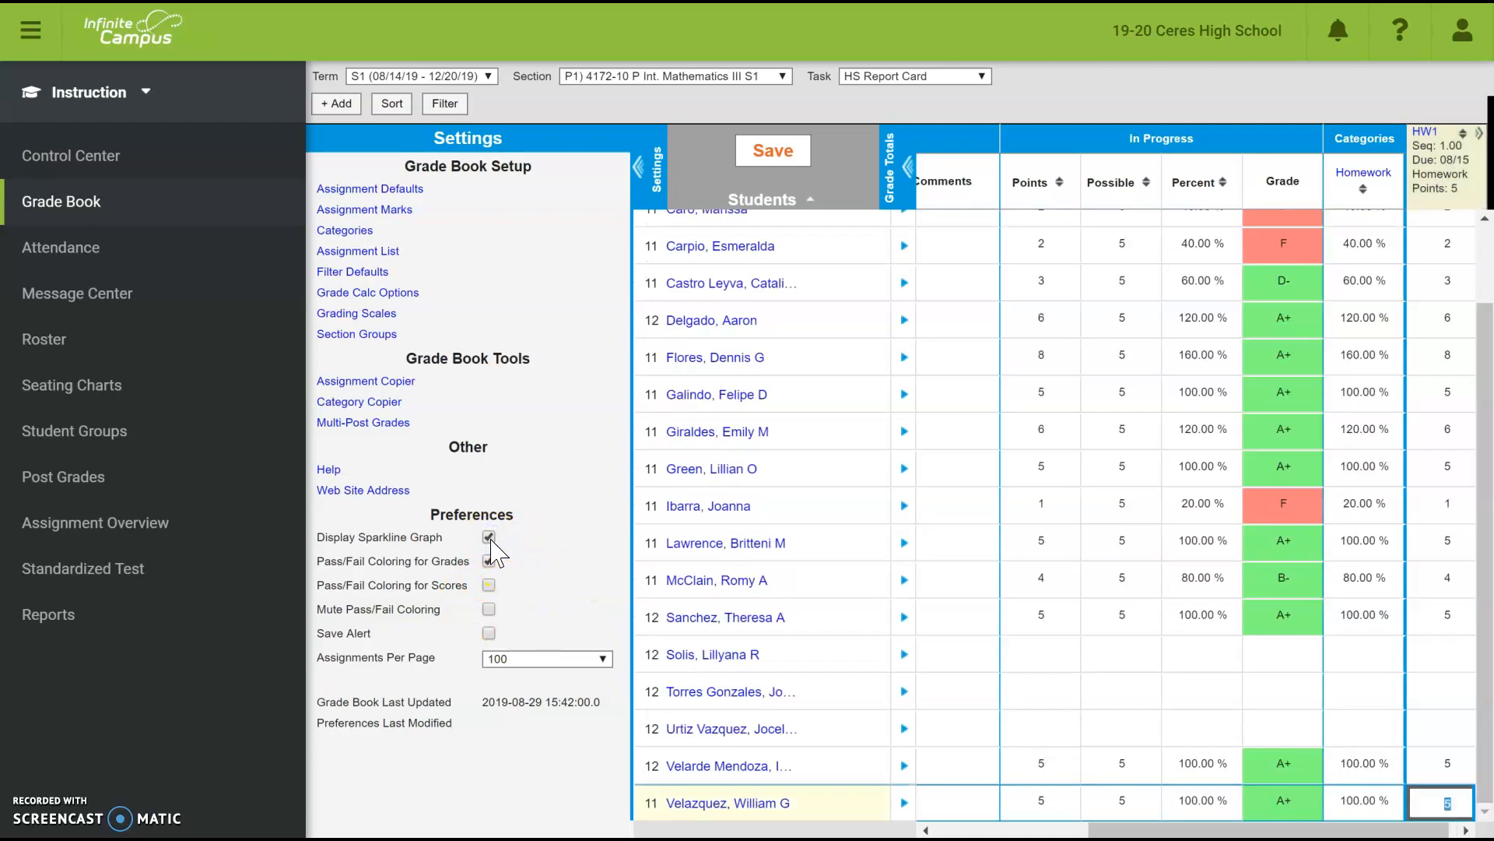
left_click_drag(1138, 832, 948, 820)
left_click_drag(824, 807, 1351, 815)
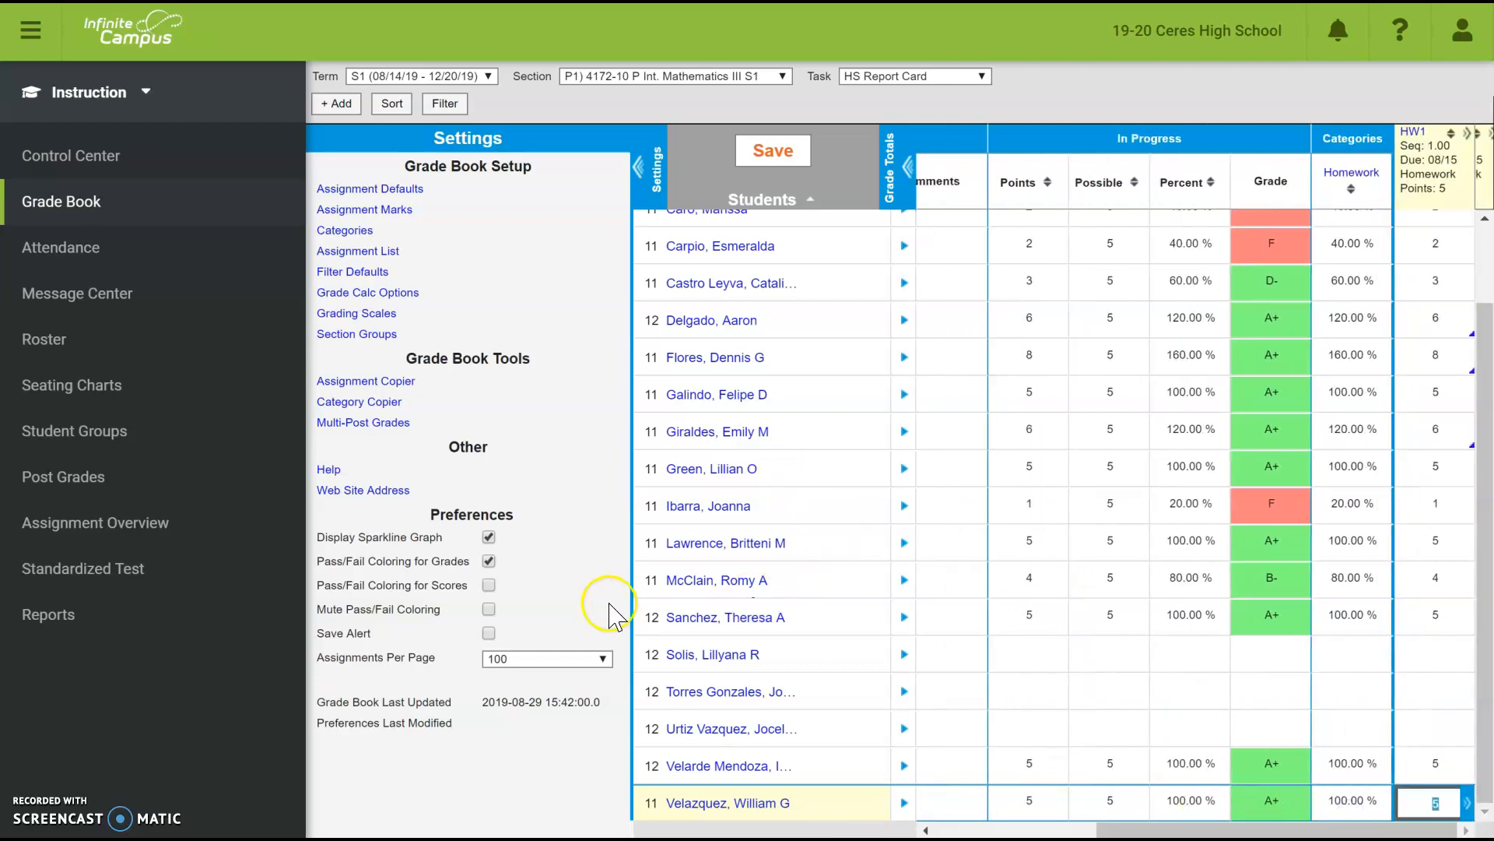
left_click(490, 537)
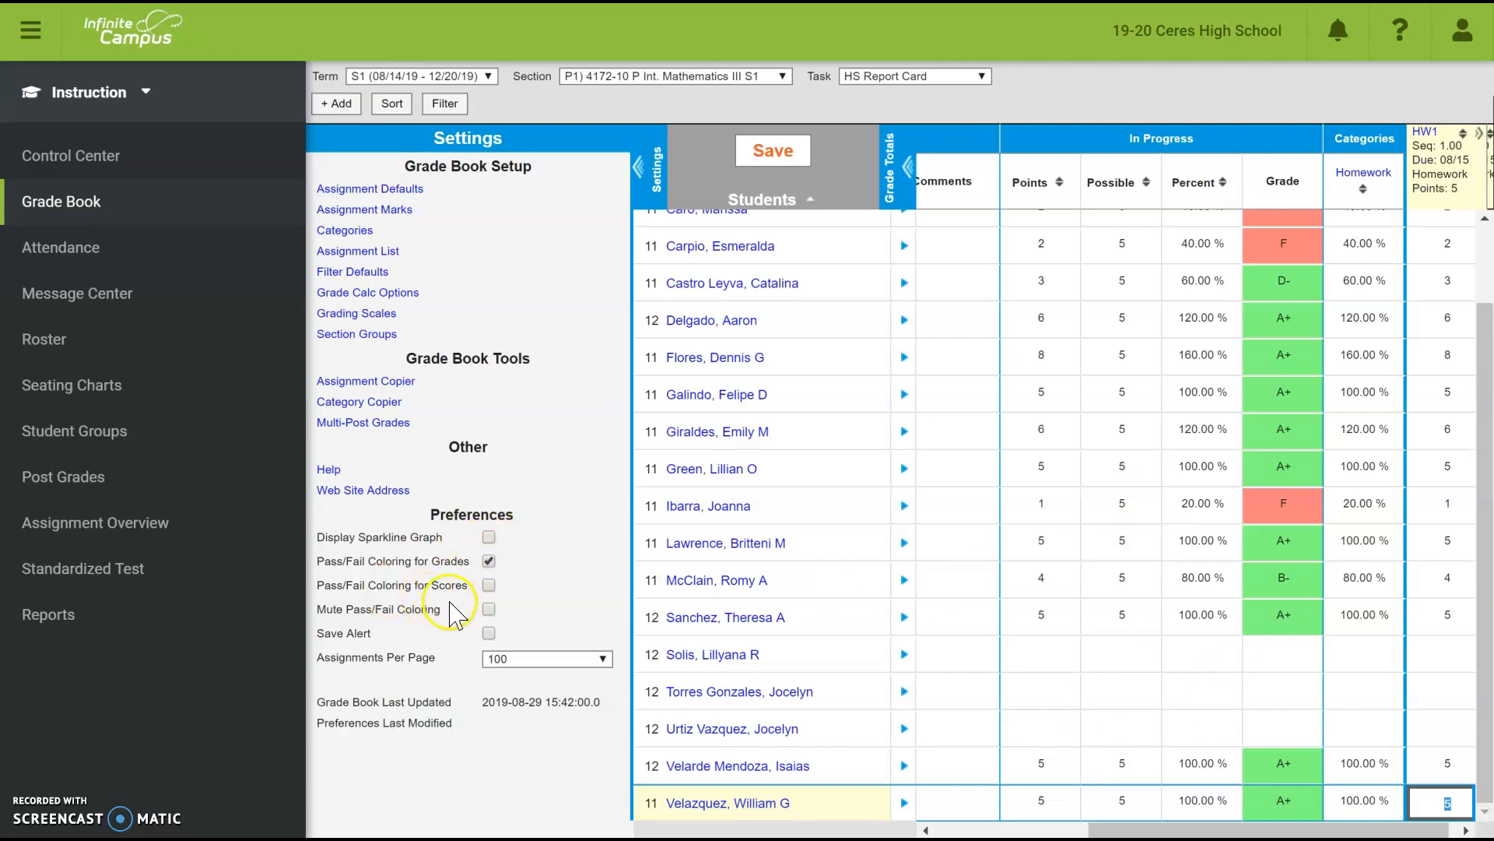
- Try Pass/Fail Coloring for Scores, turn it off, and hide the settings panel
left_click(489, 585)
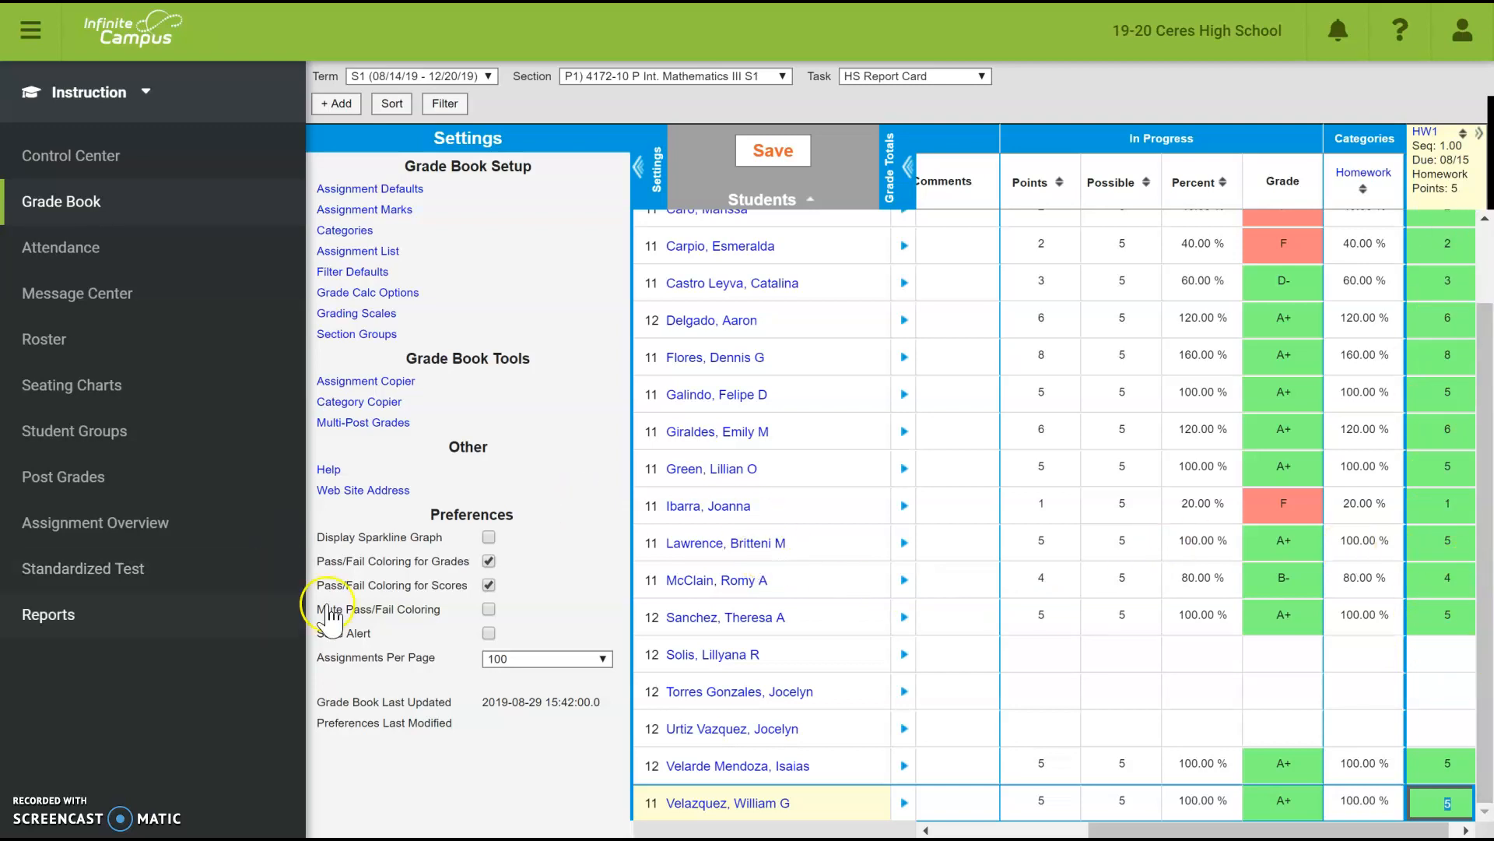
left_click(488, 585)
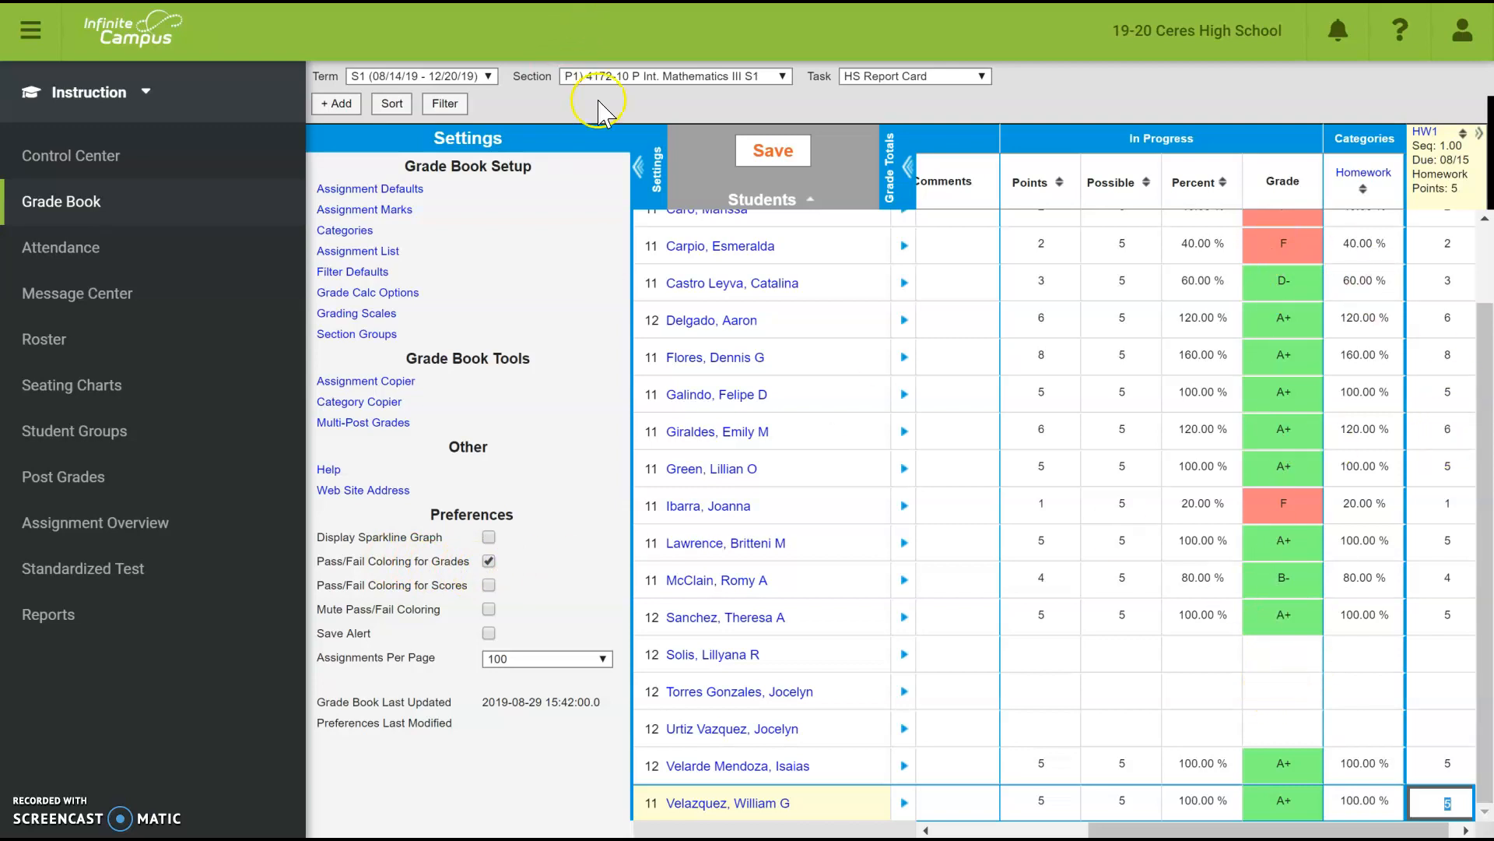
left_click(642, 170)
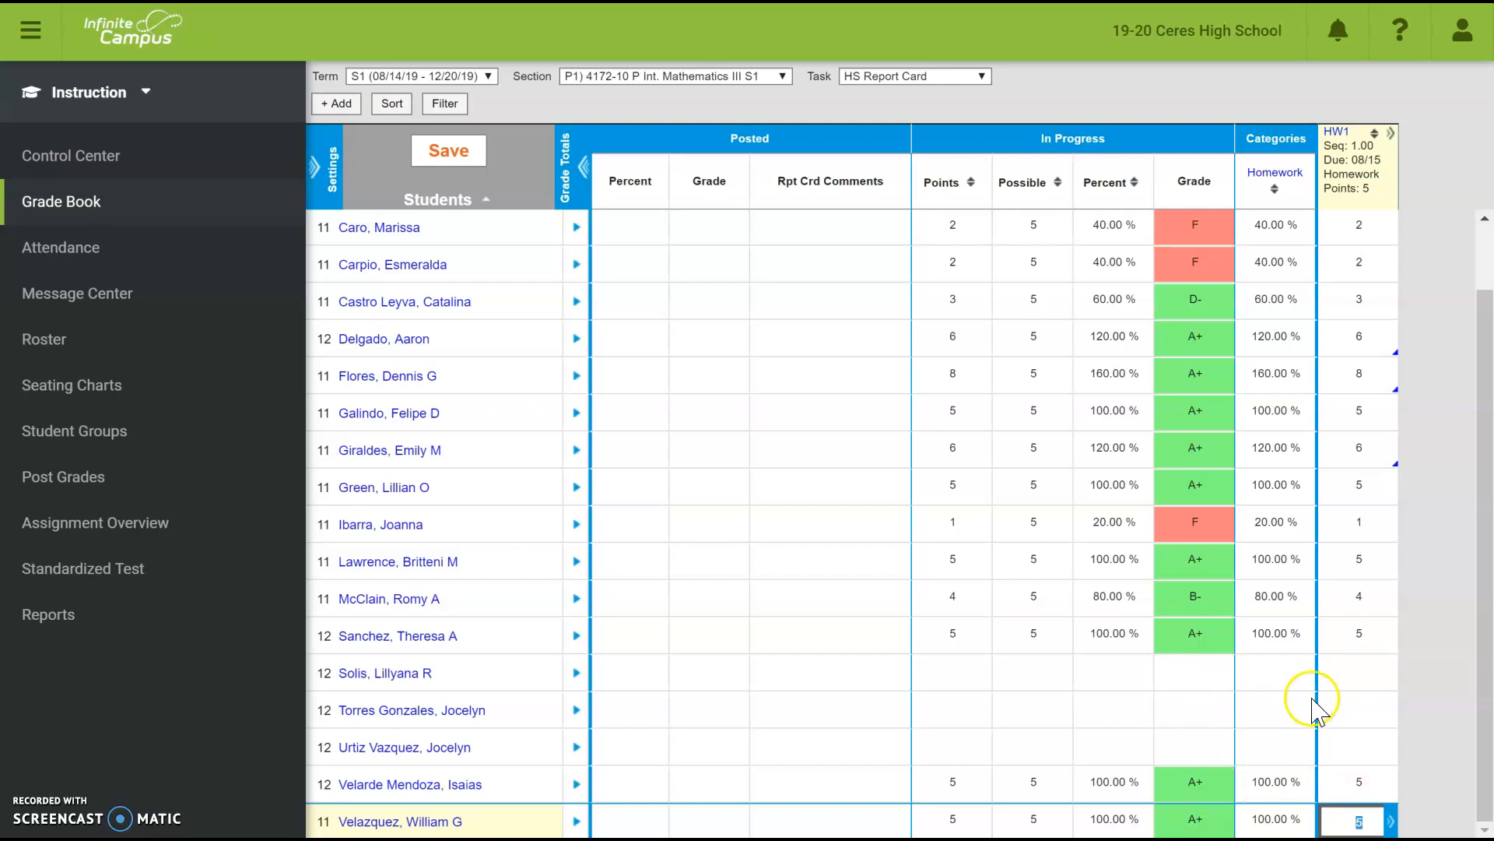
- Enter M in the first blank HW1 score, giving 0/5, 0.00% and an F
left_click(1357, 674)
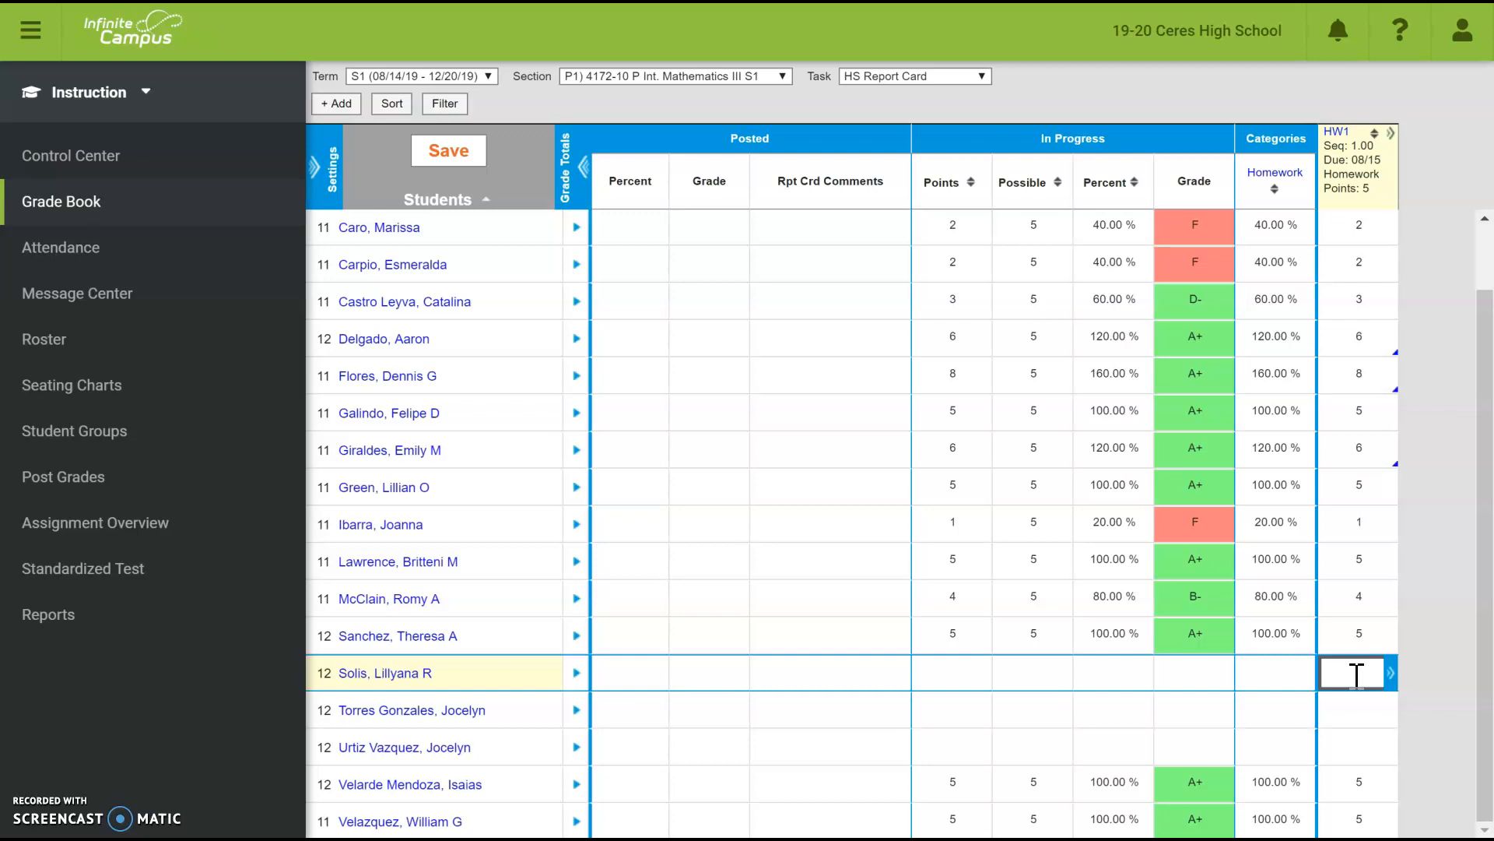
type("M")
key("Return")
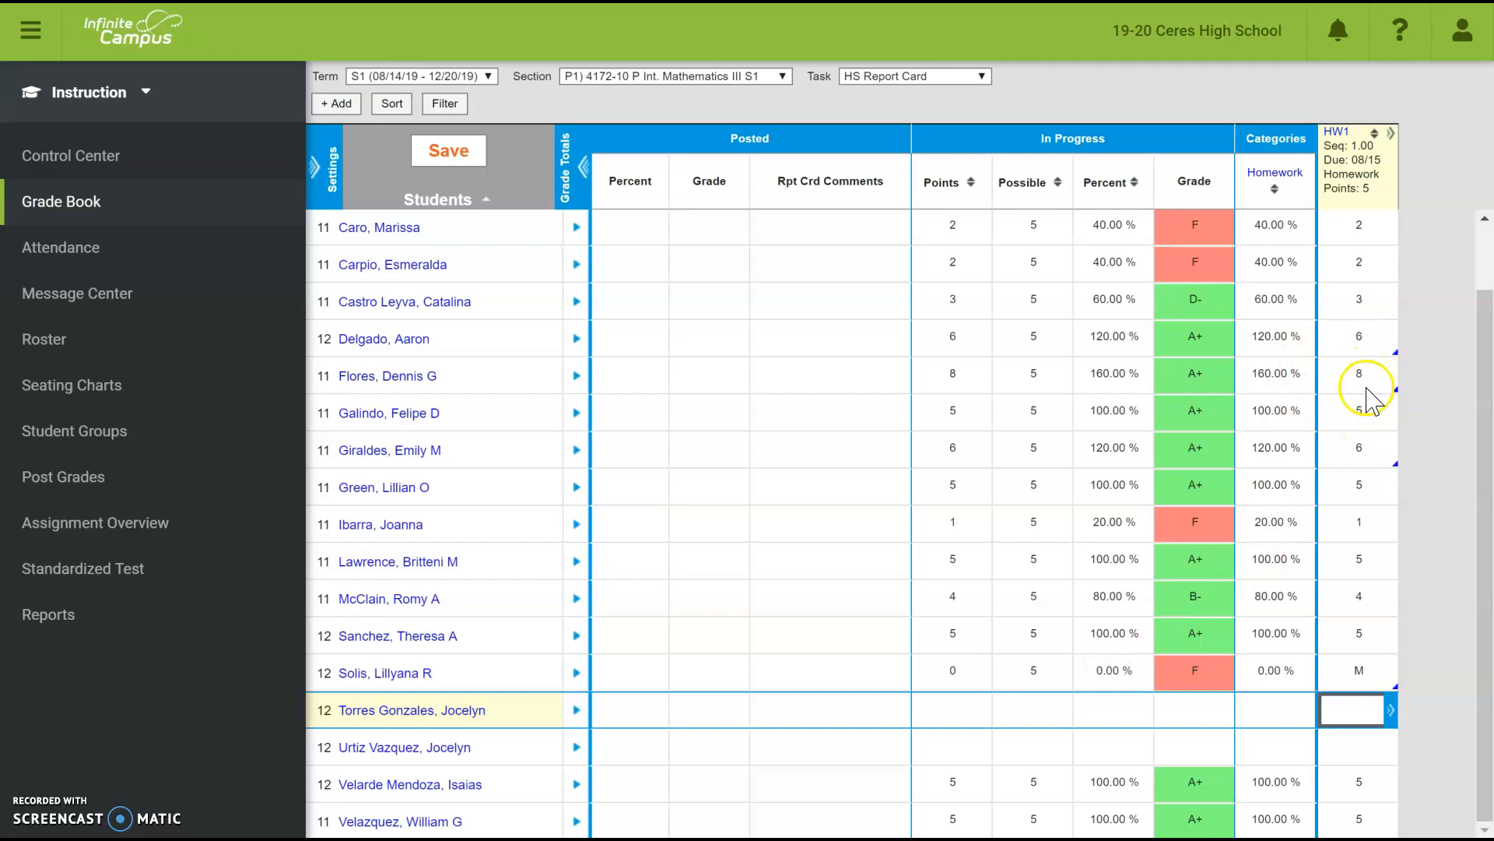
scroll(1358, 615, "up", 1)
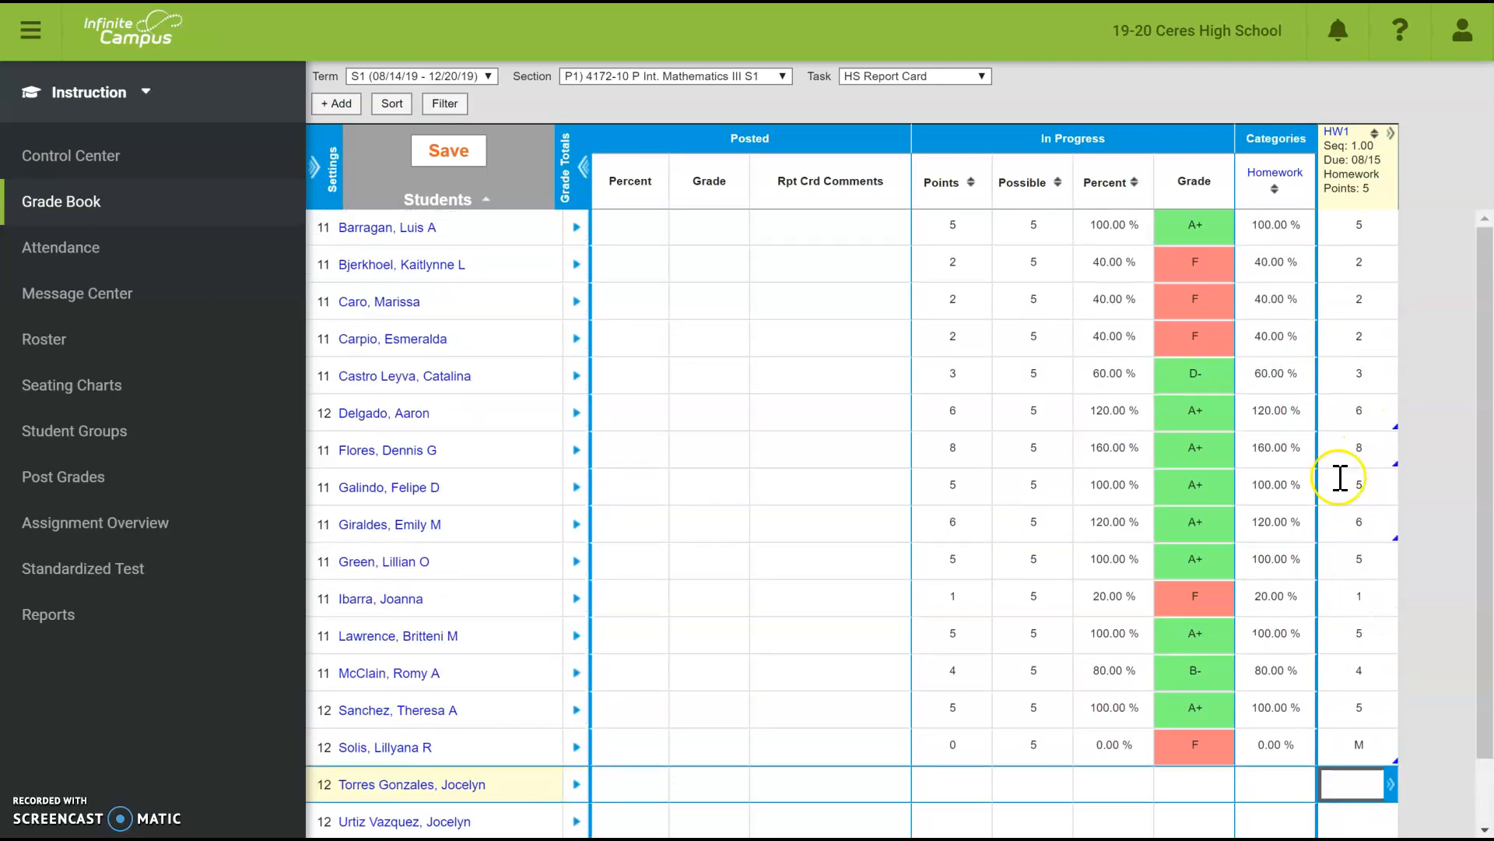
- Save, then use Fill Scores/Comments to put M into every empty HW1 score
left_click(1393, 142)
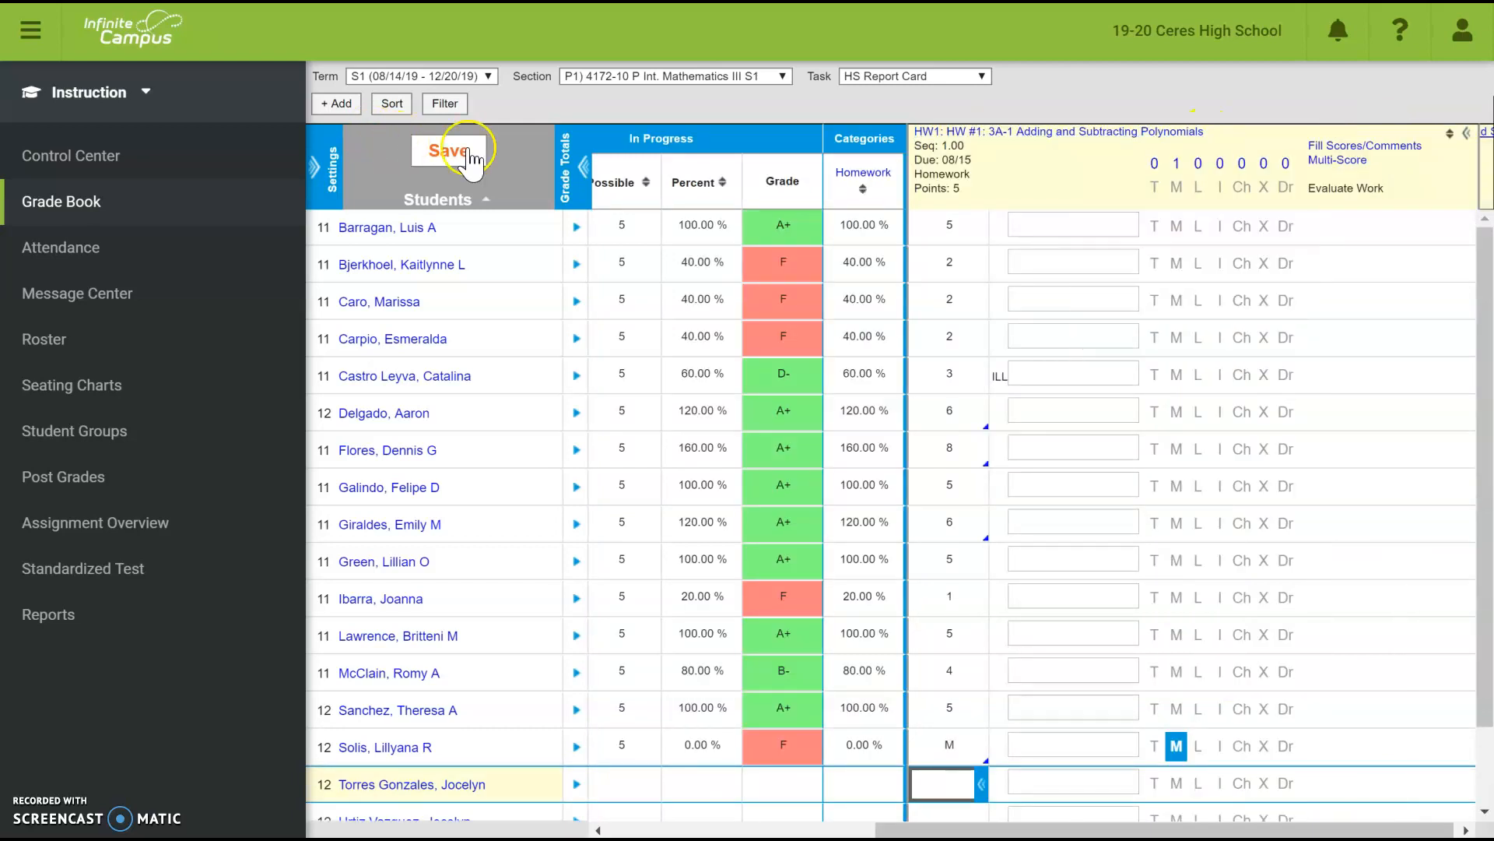
left_click(469, 158)
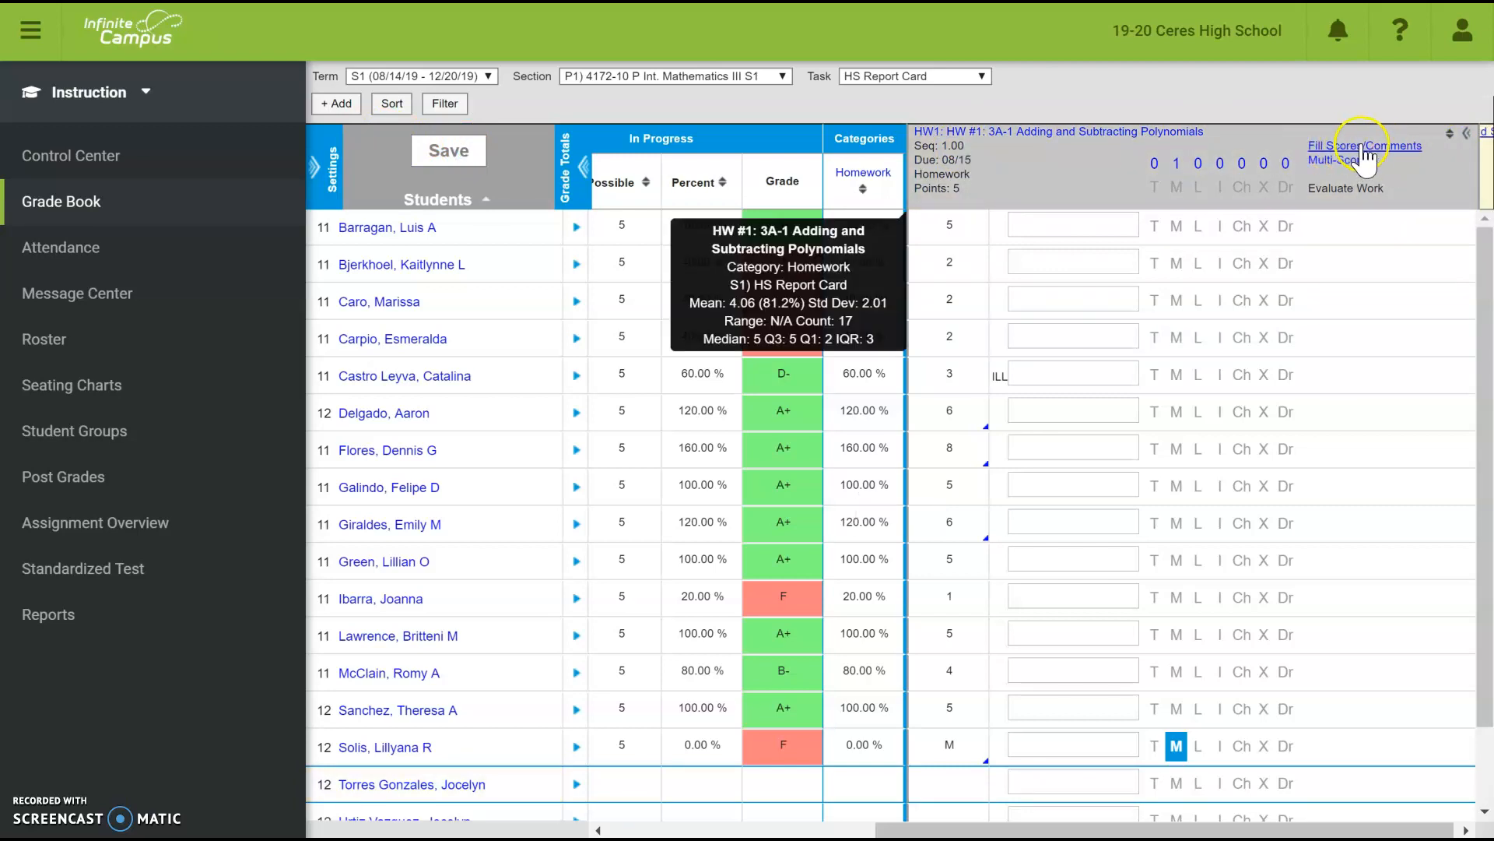
left_click(1364, 146)
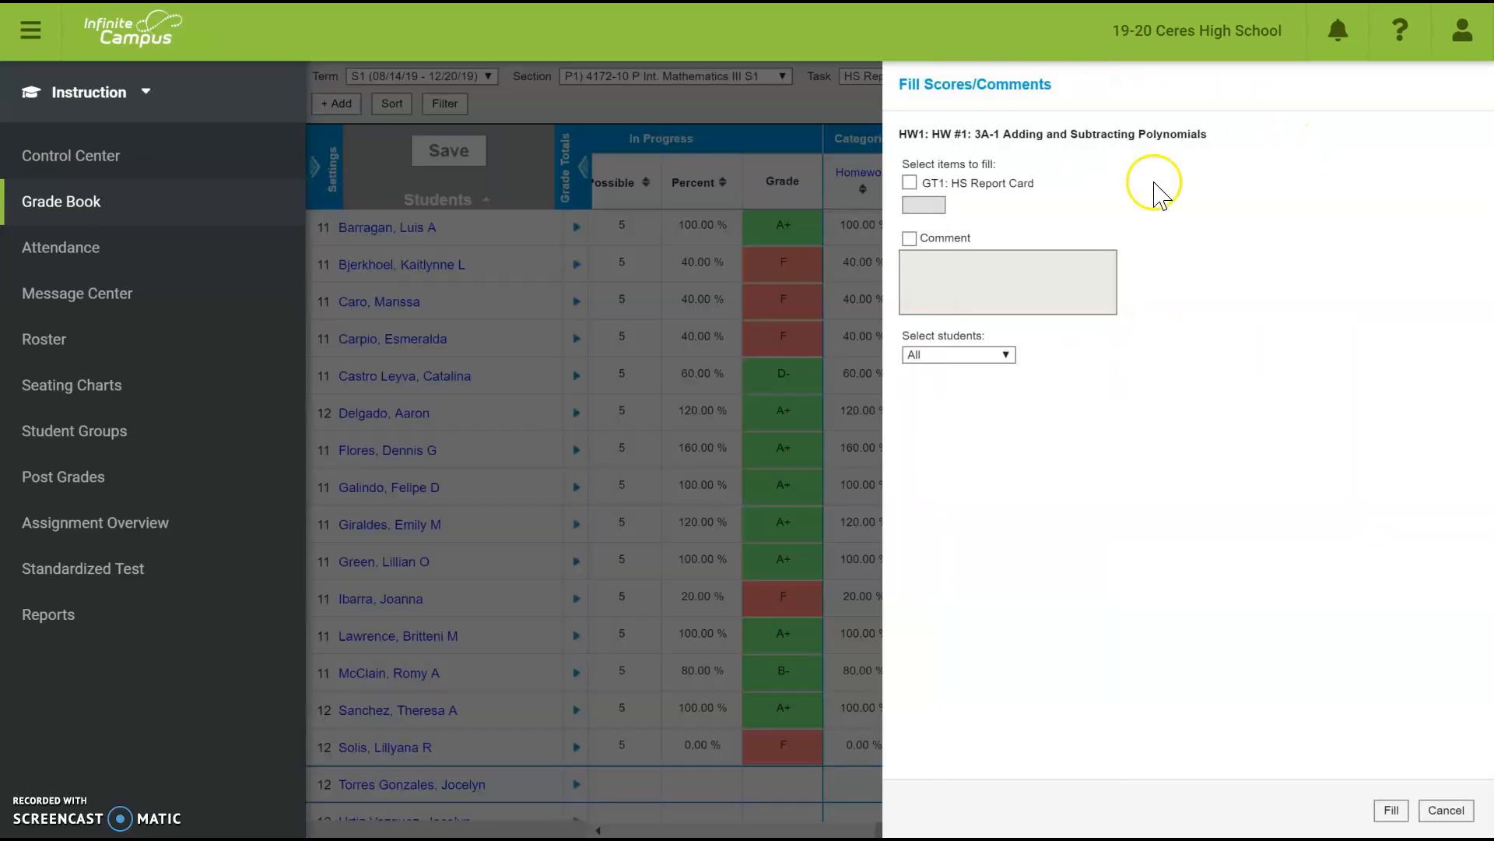
left_click(908, 184)
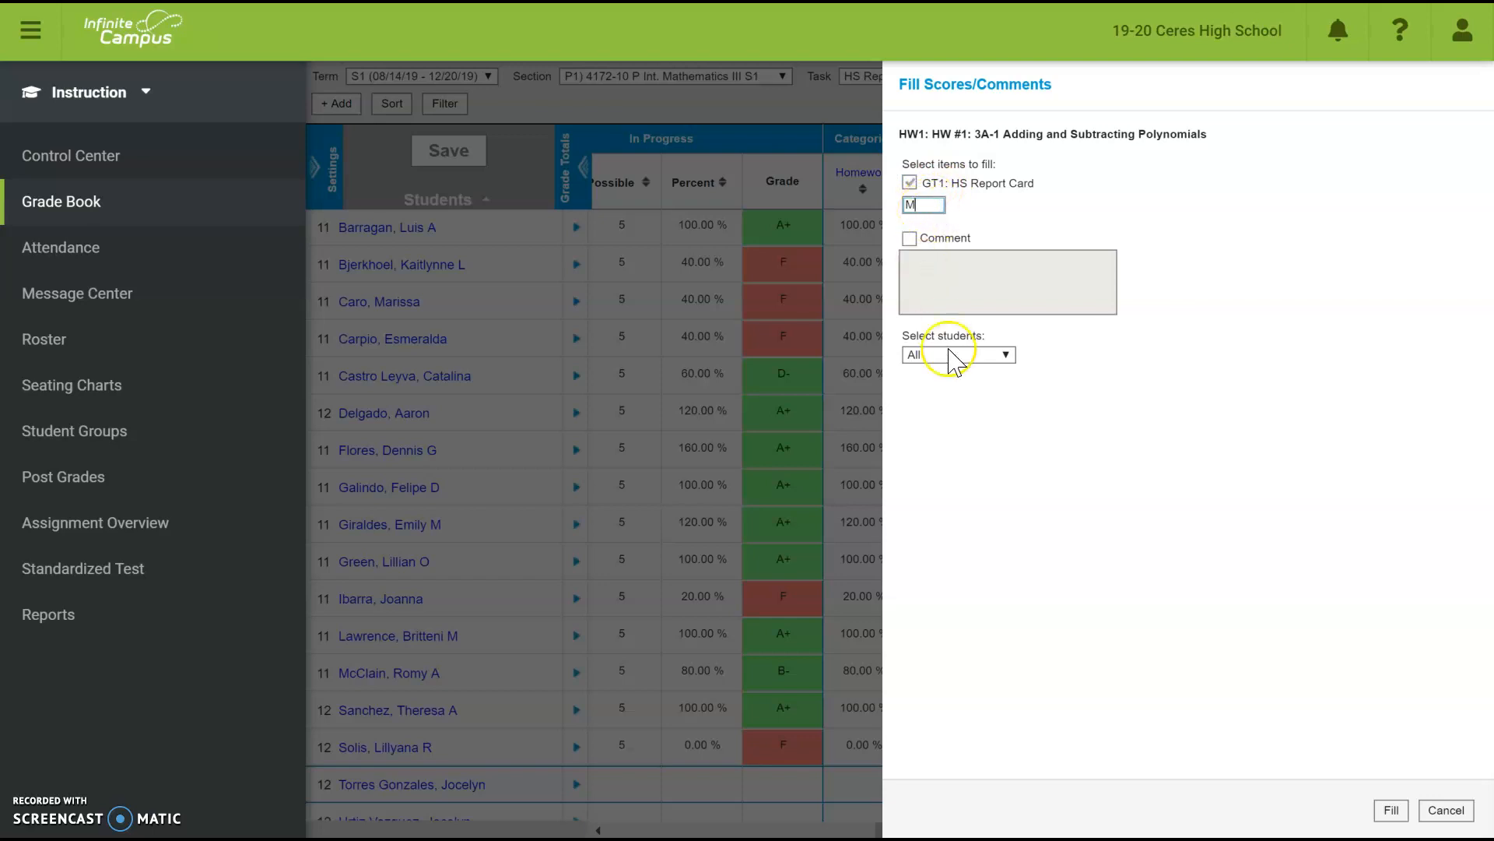
left_click(951, 356)
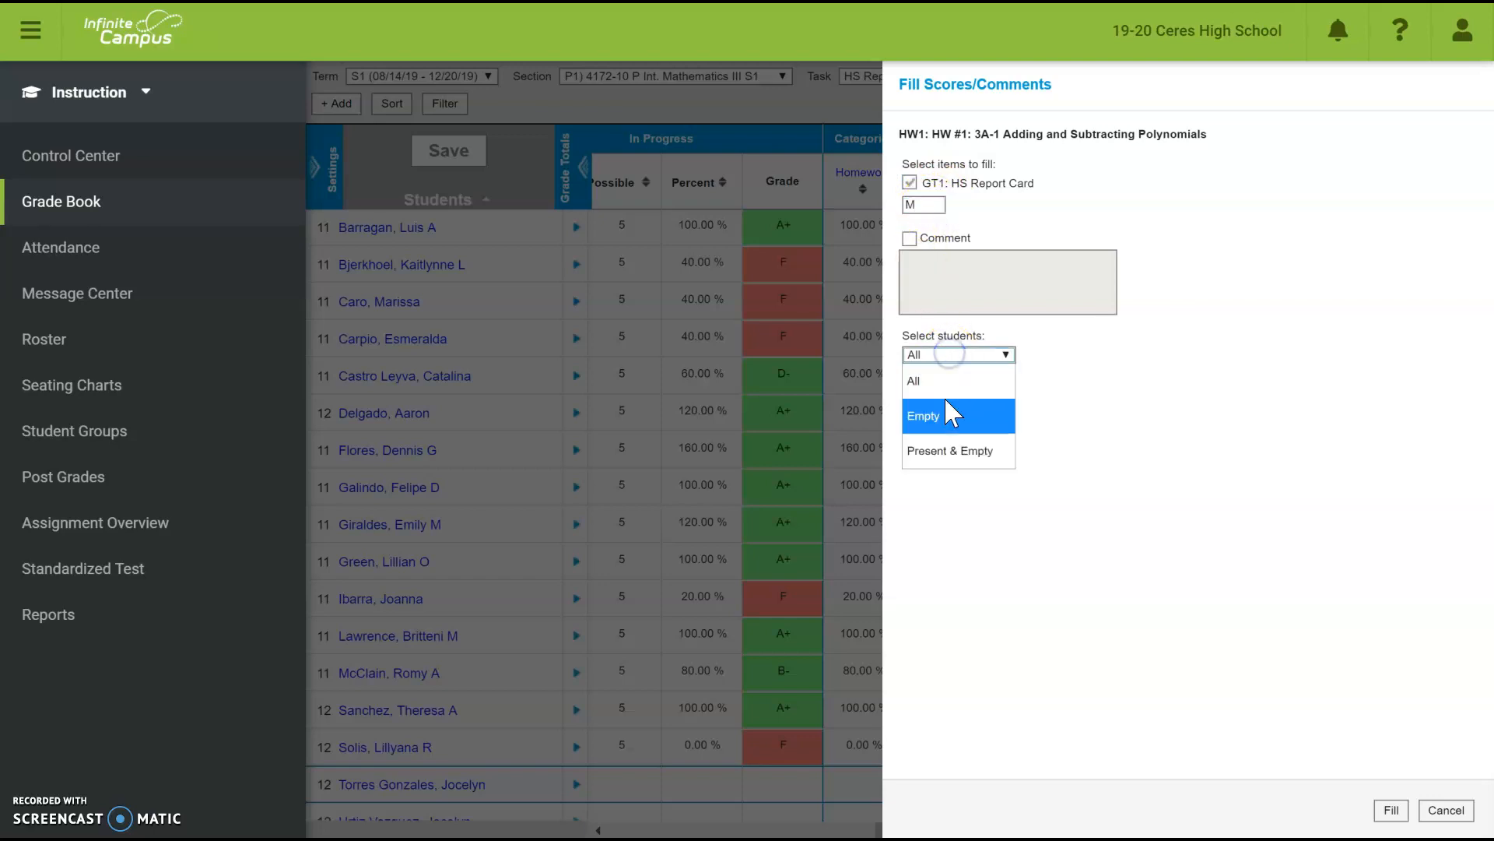
left_click(945, 419)
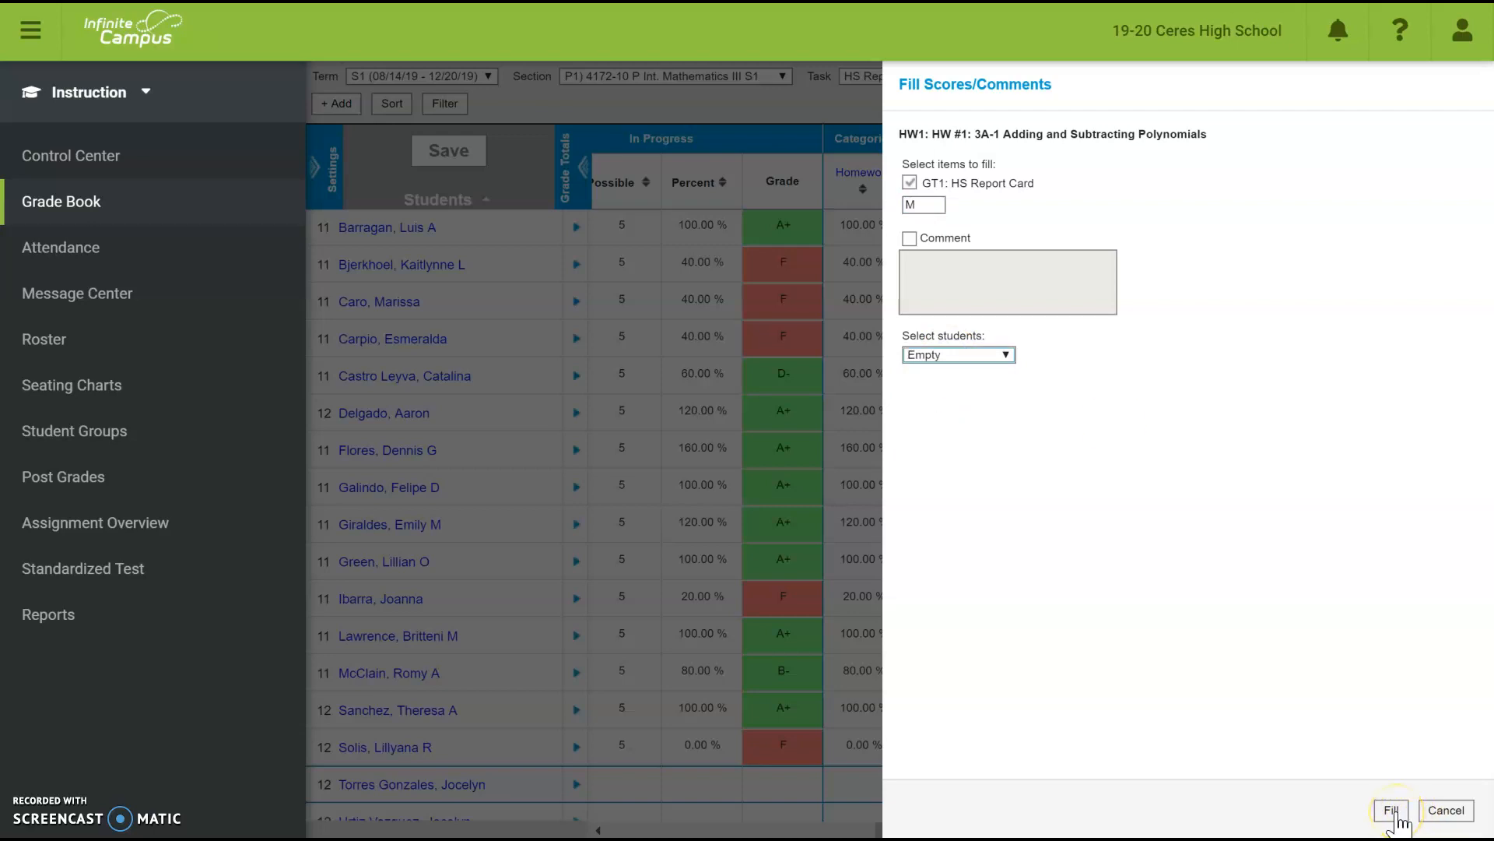
left_click(1396, 812)
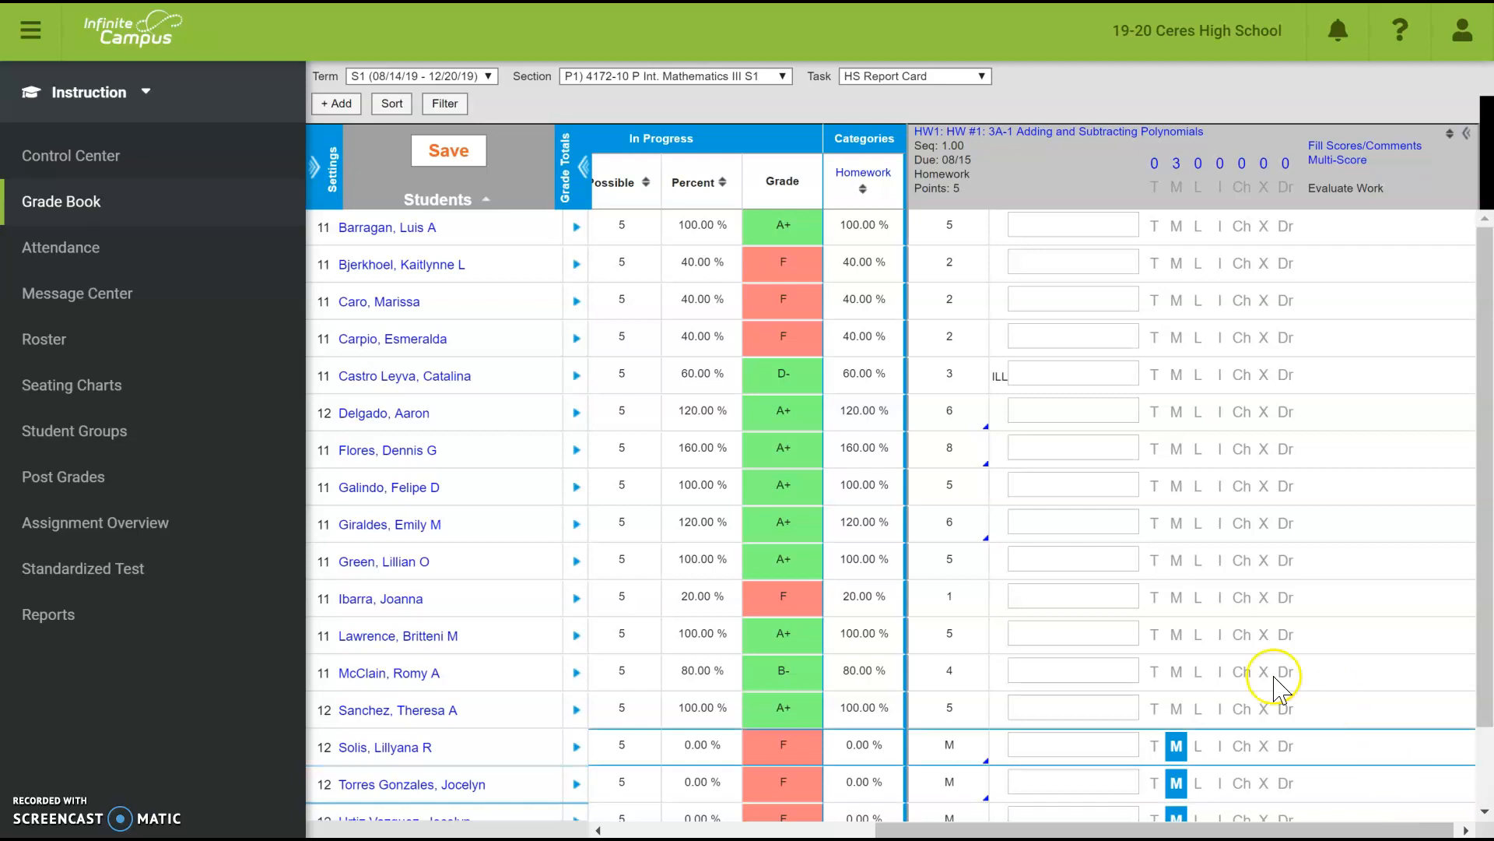
- Save the grade book with the filled-in M scores
scroll(1200, 651, "down", 1)
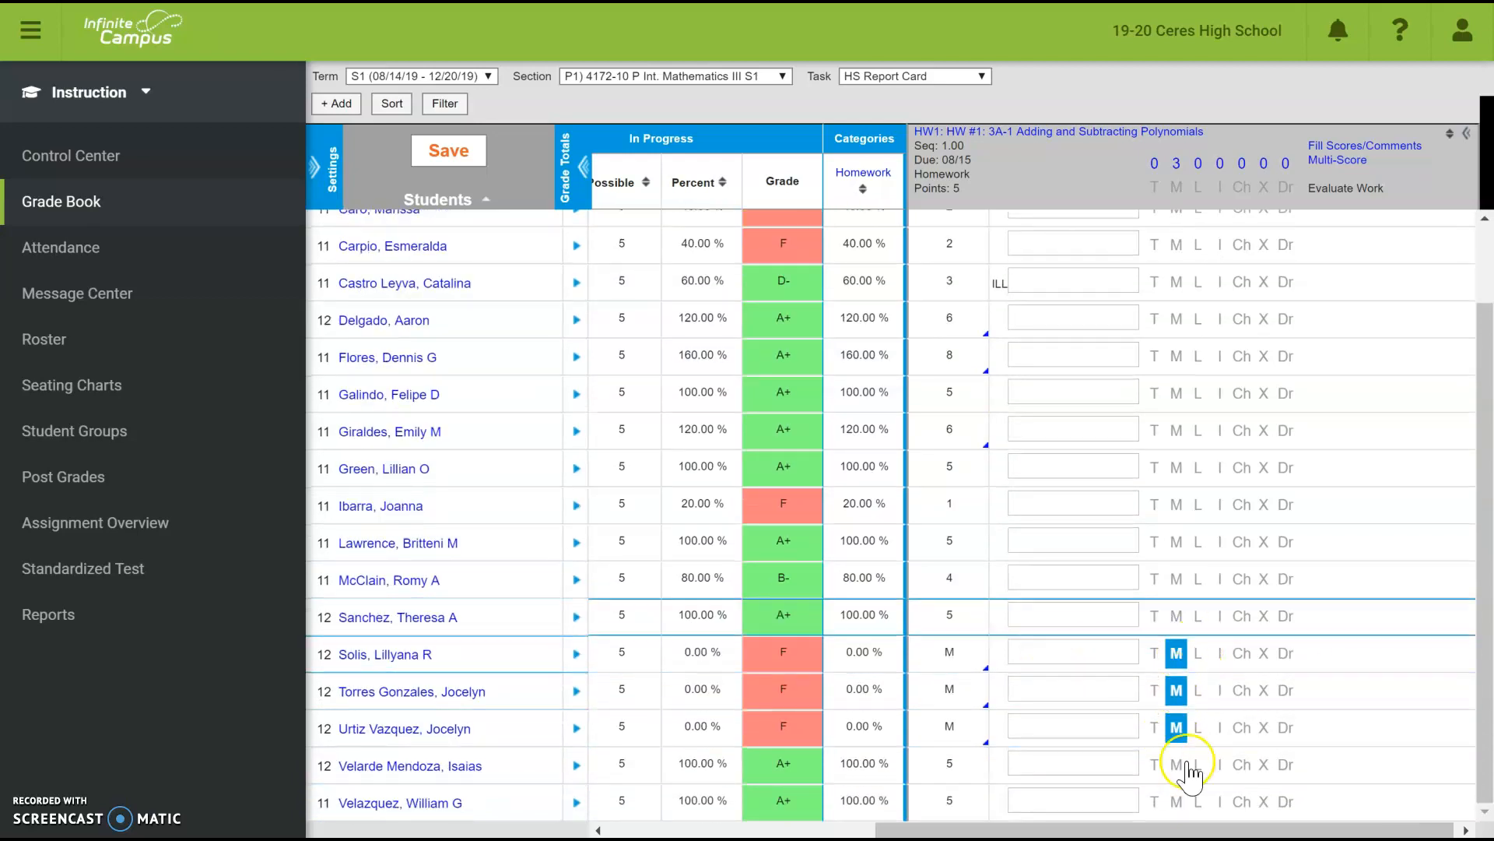
left_click(454, 154)
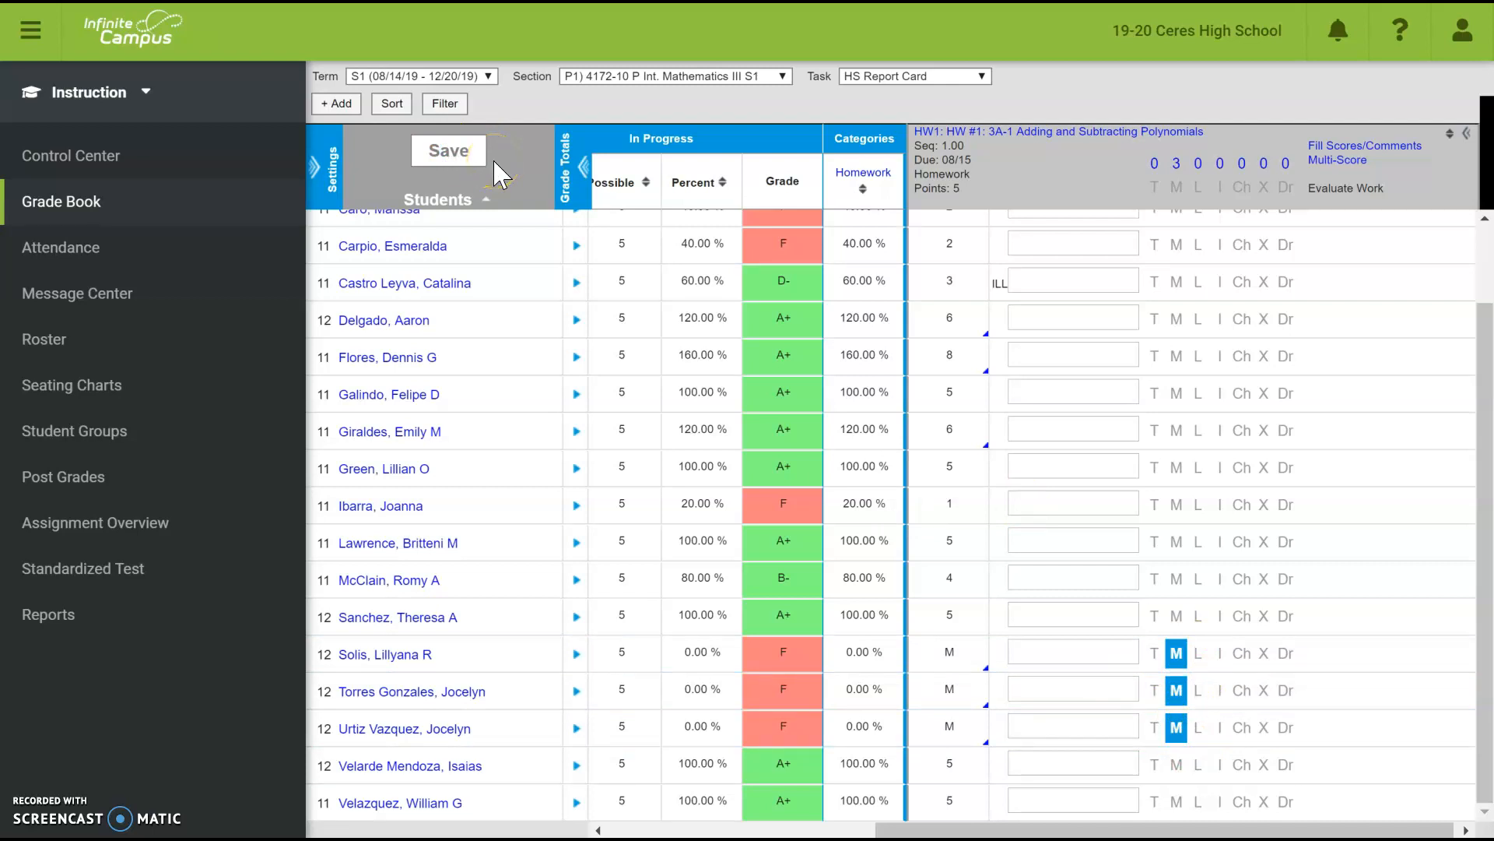
left_click(1469, 131)
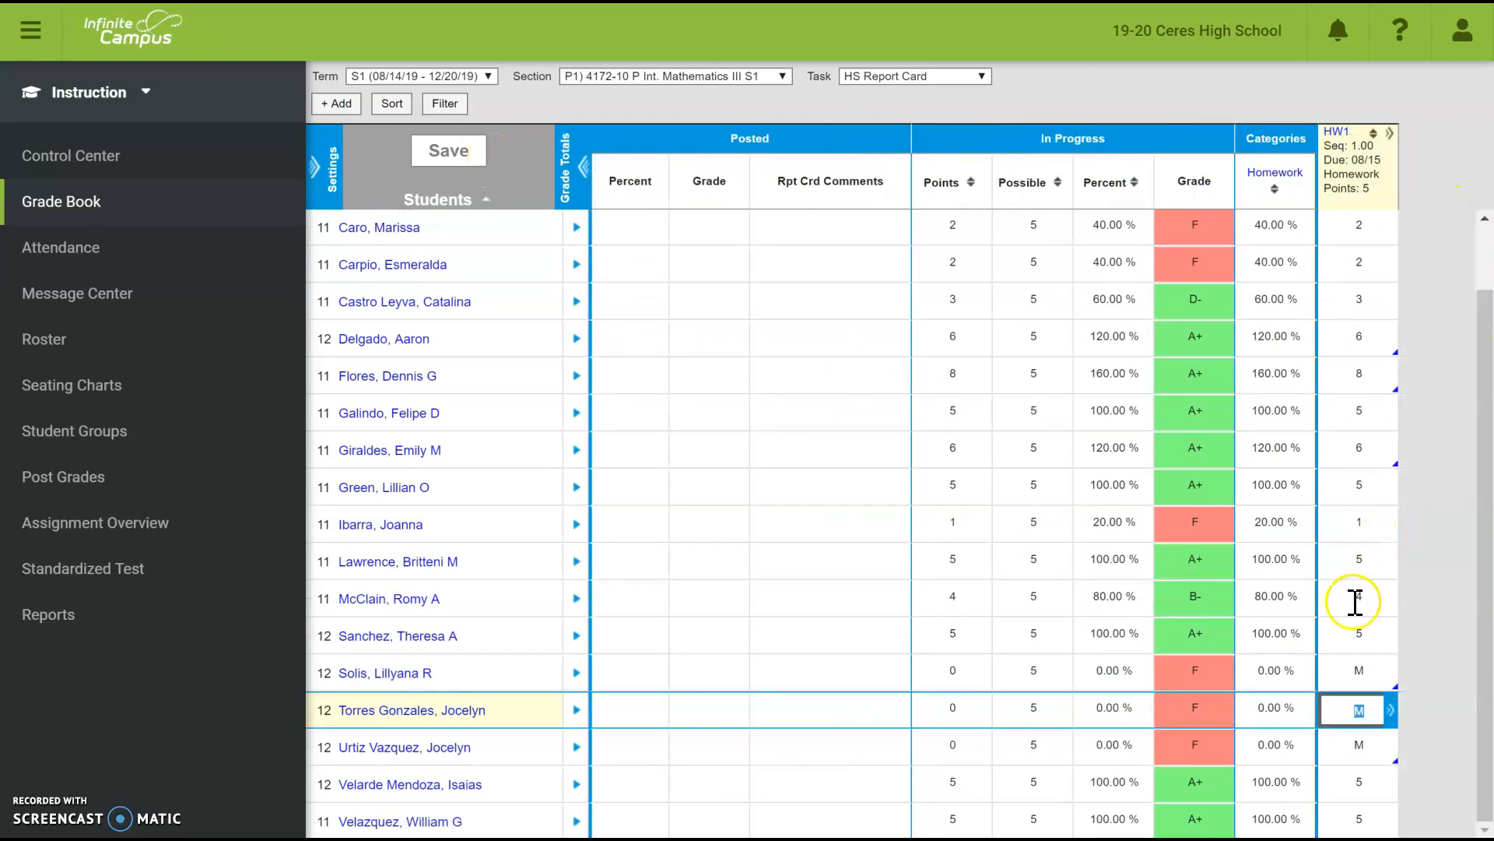
left_click(1390, 134)
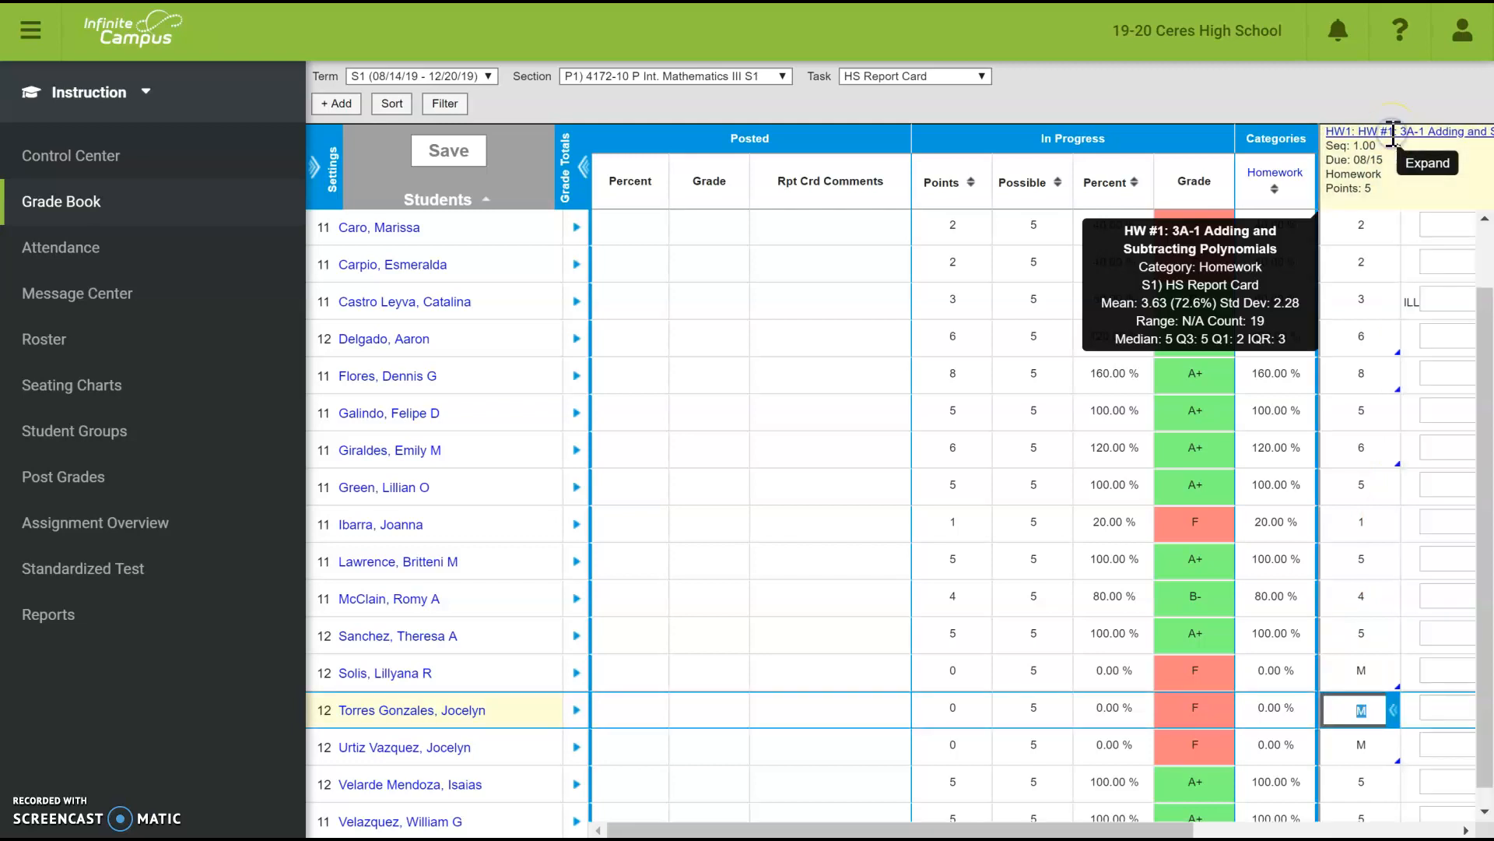
- Fill all students' HW1 with a blank score, confirm clearing flags, save, and collapse HW1
left_click(1347, 147)
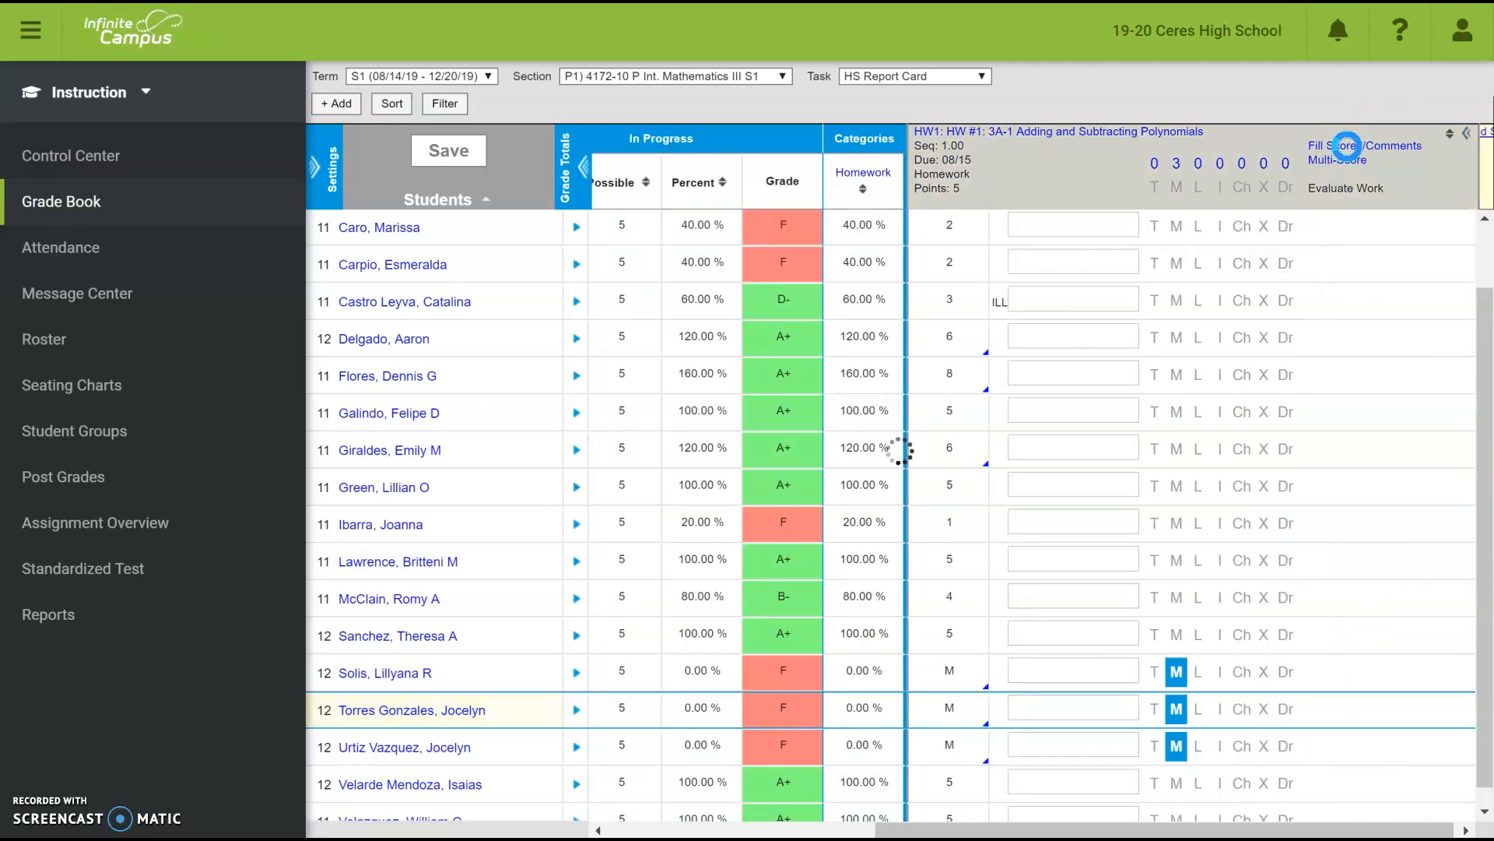
left_click(904, 185)
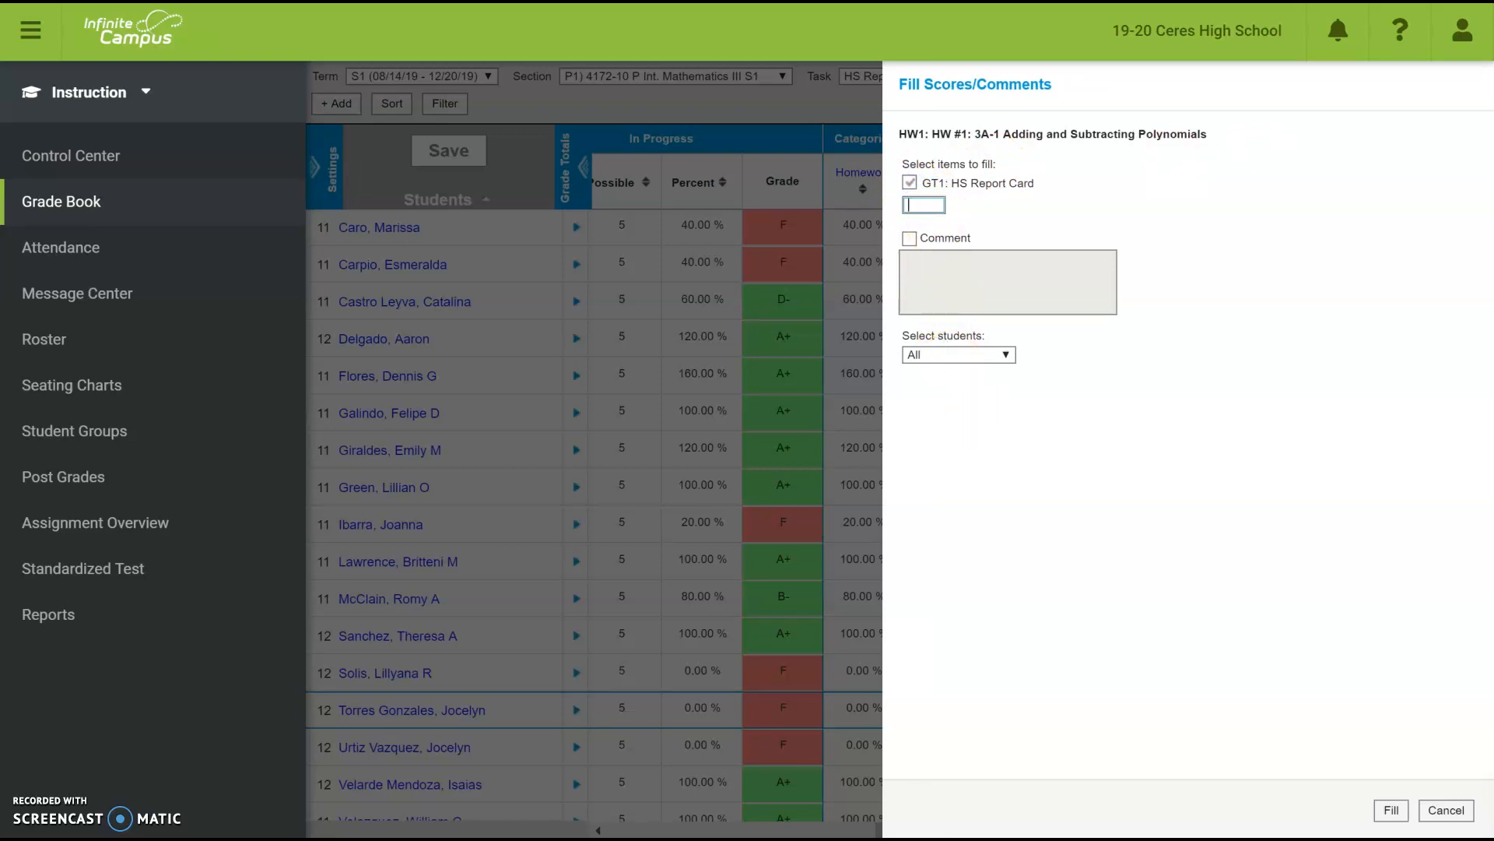
left_click(1391, 810)
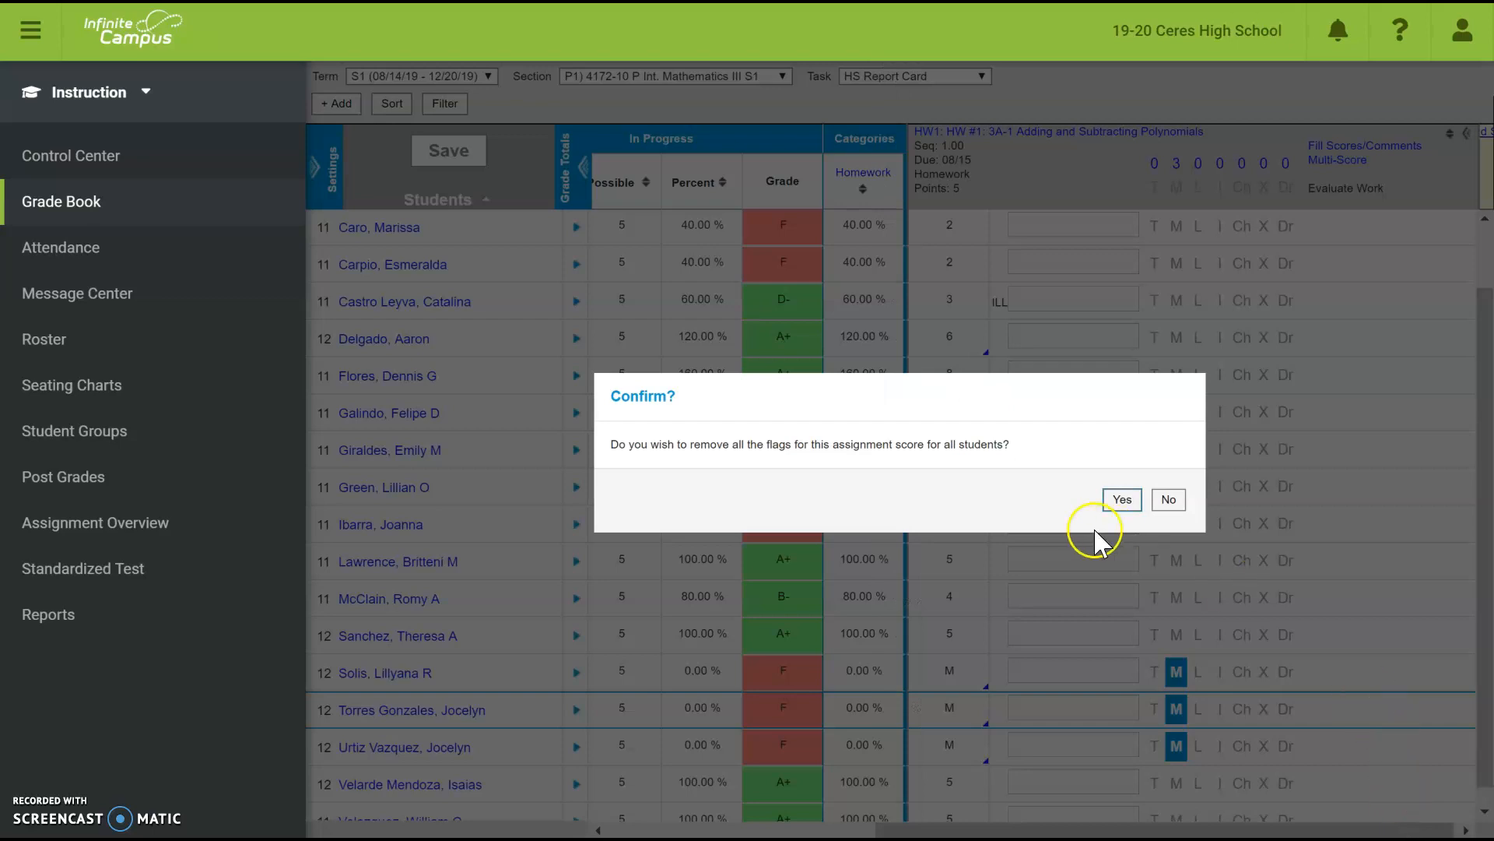
left_click(1127, 501)
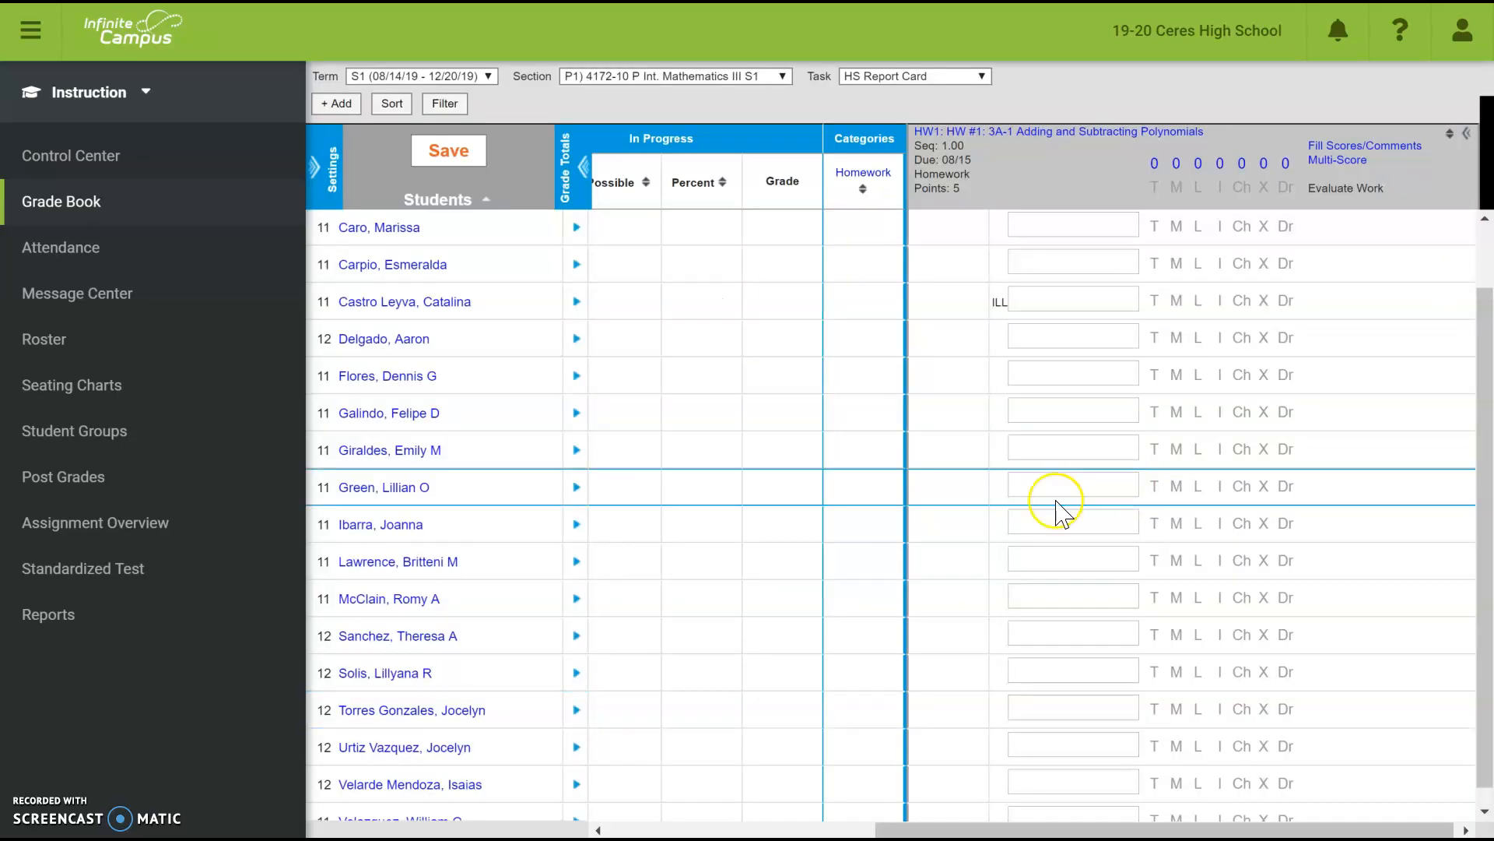
scroll(949, 529, "down", 1)
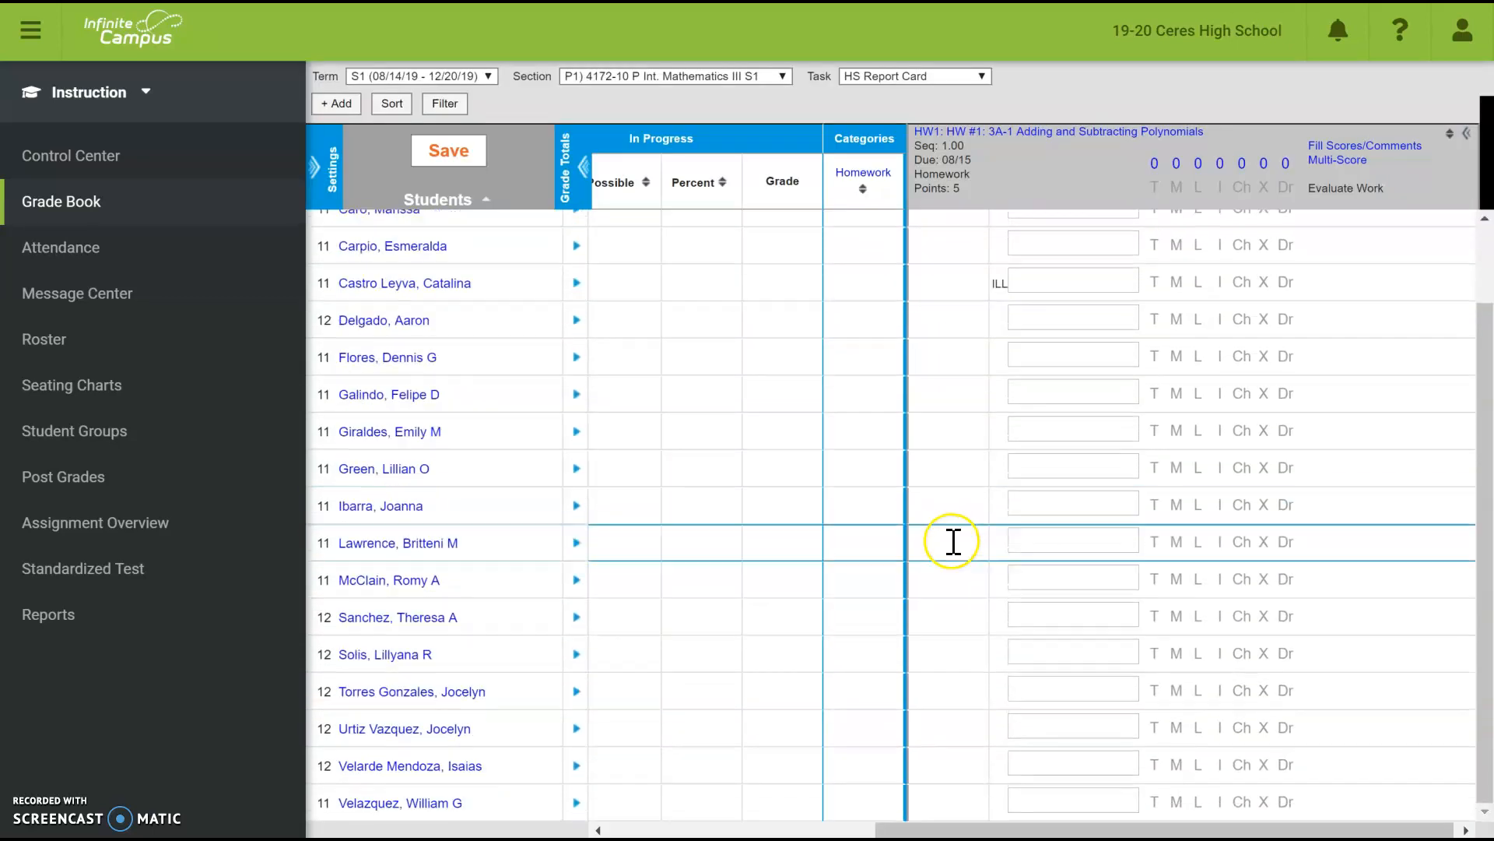
left_click(438, 156)
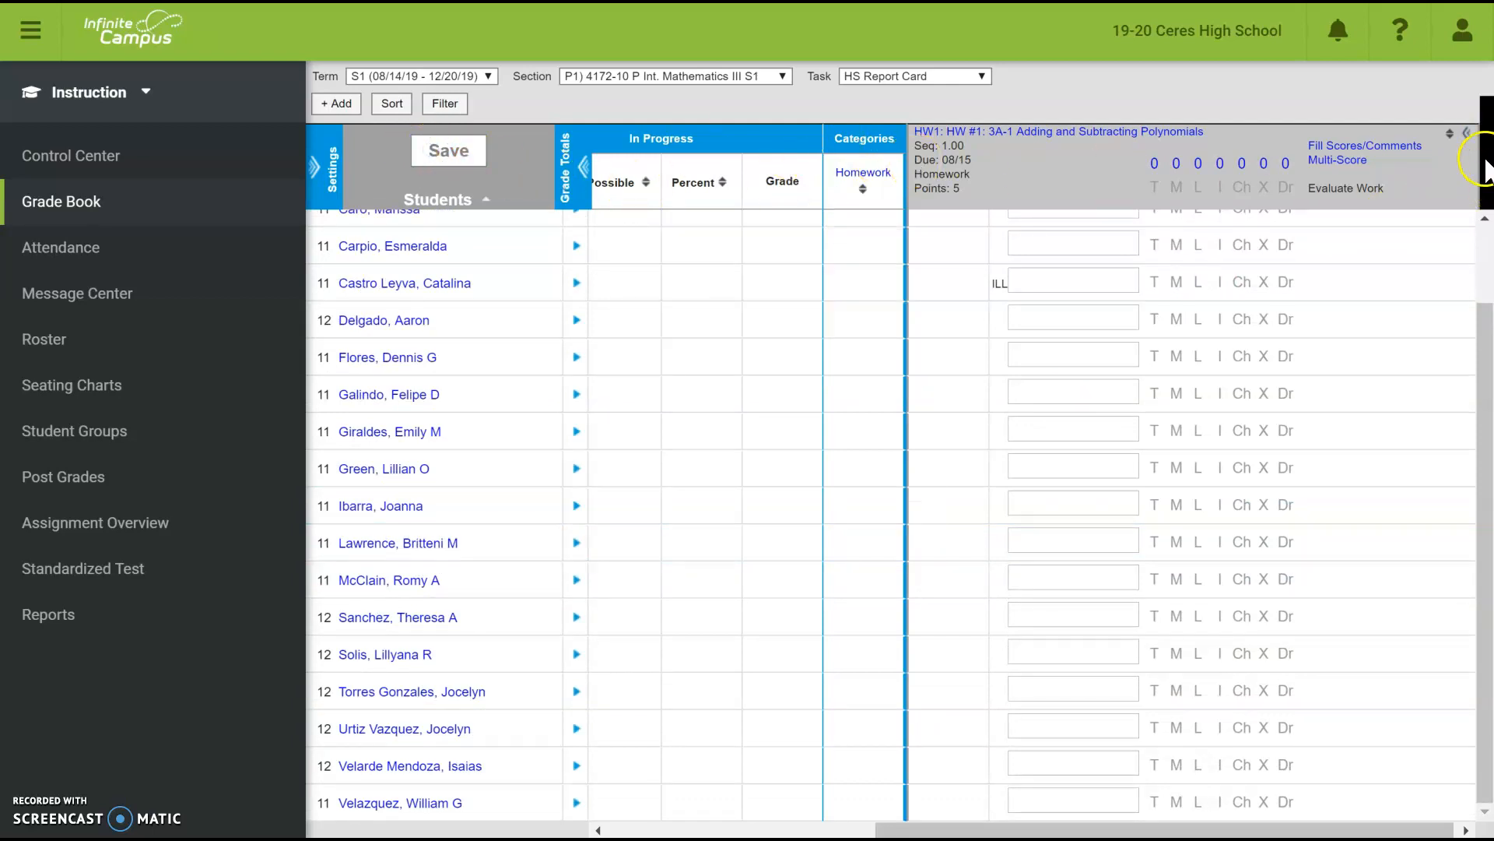
left_click(1468, 132)
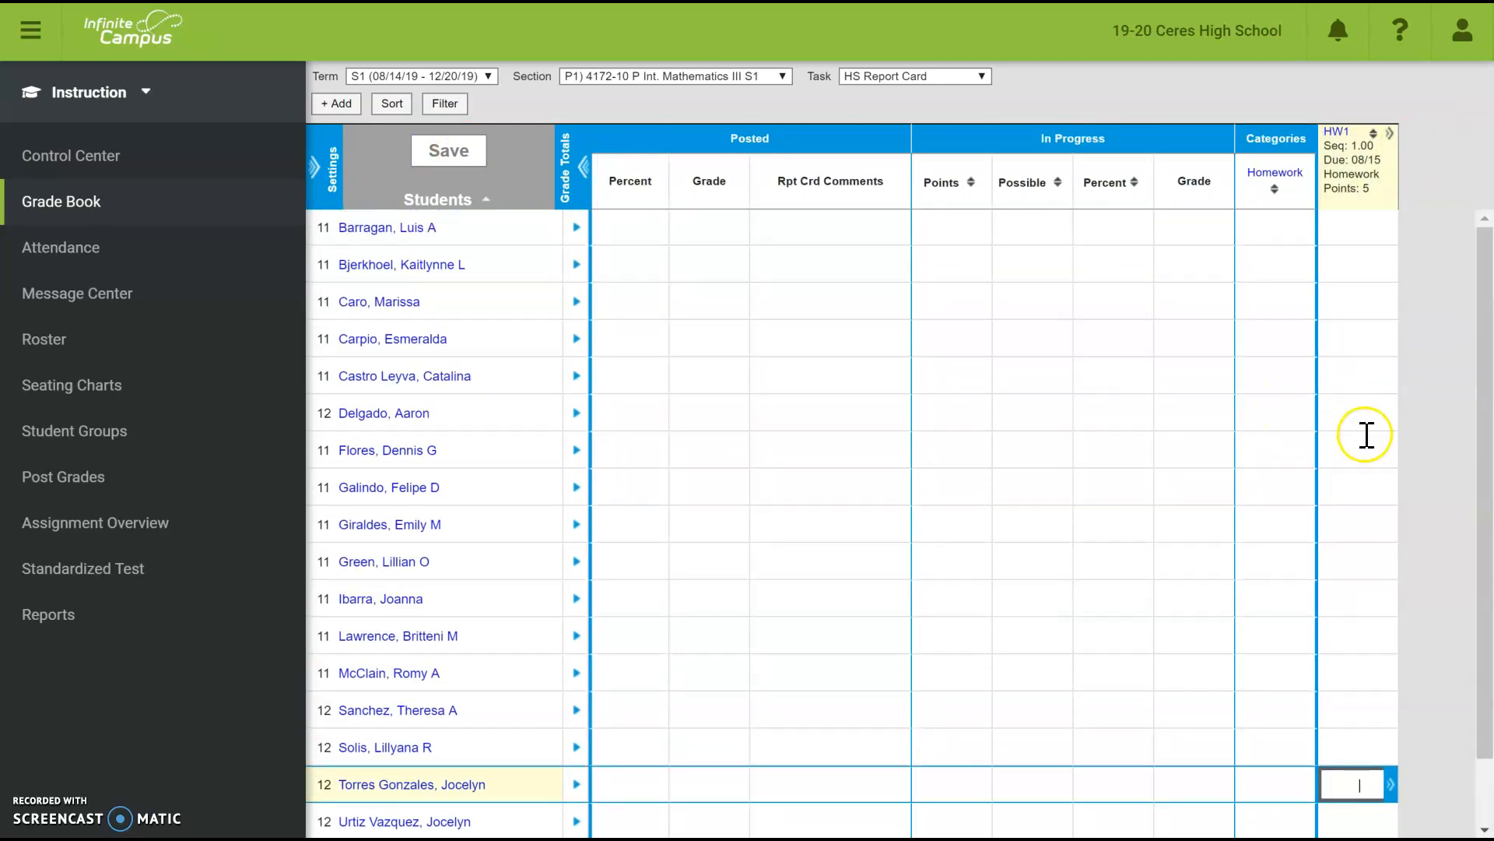
scroll(1368, 421, "down", 1)
scroll(1372, 410, "up", 1)
- Fill every student's HW1 with 5, then click the fifth student's Missing flag
left_click(1390, 133)
left_click(1397, 140)
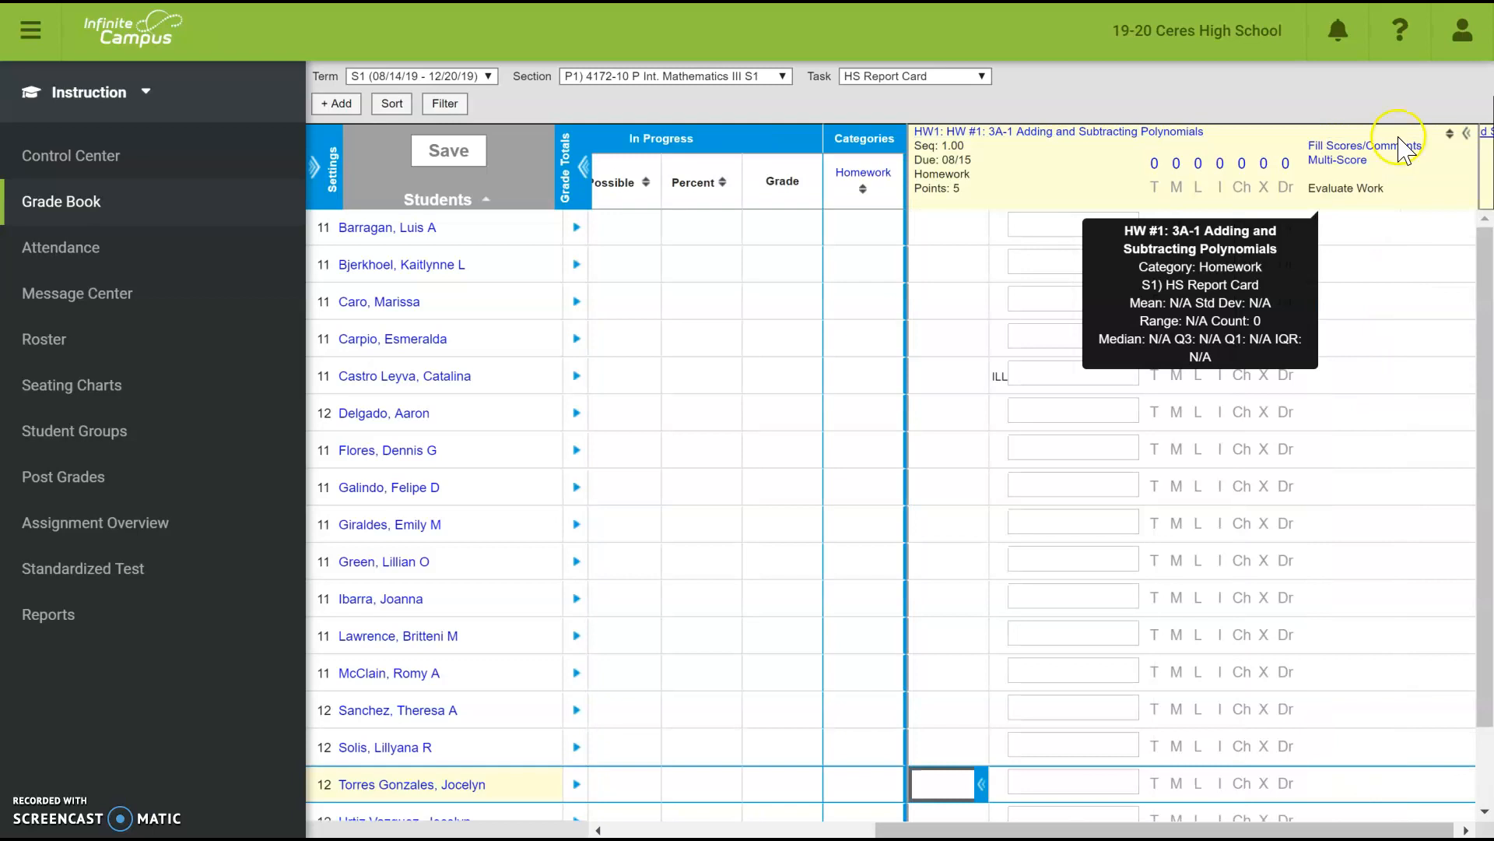
left_click(1382, 147)
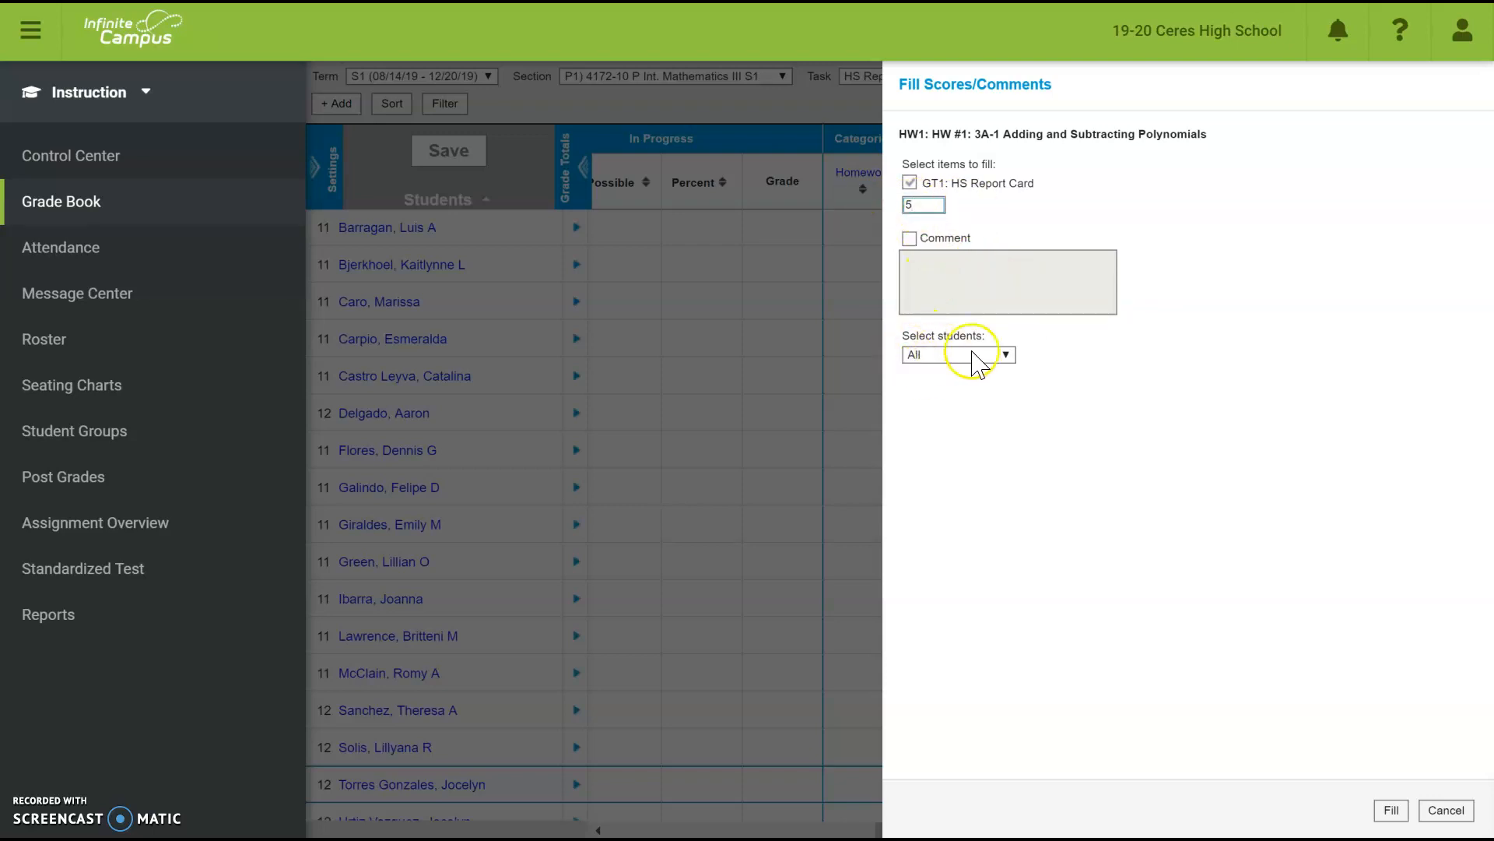
left_click(1393, 811)
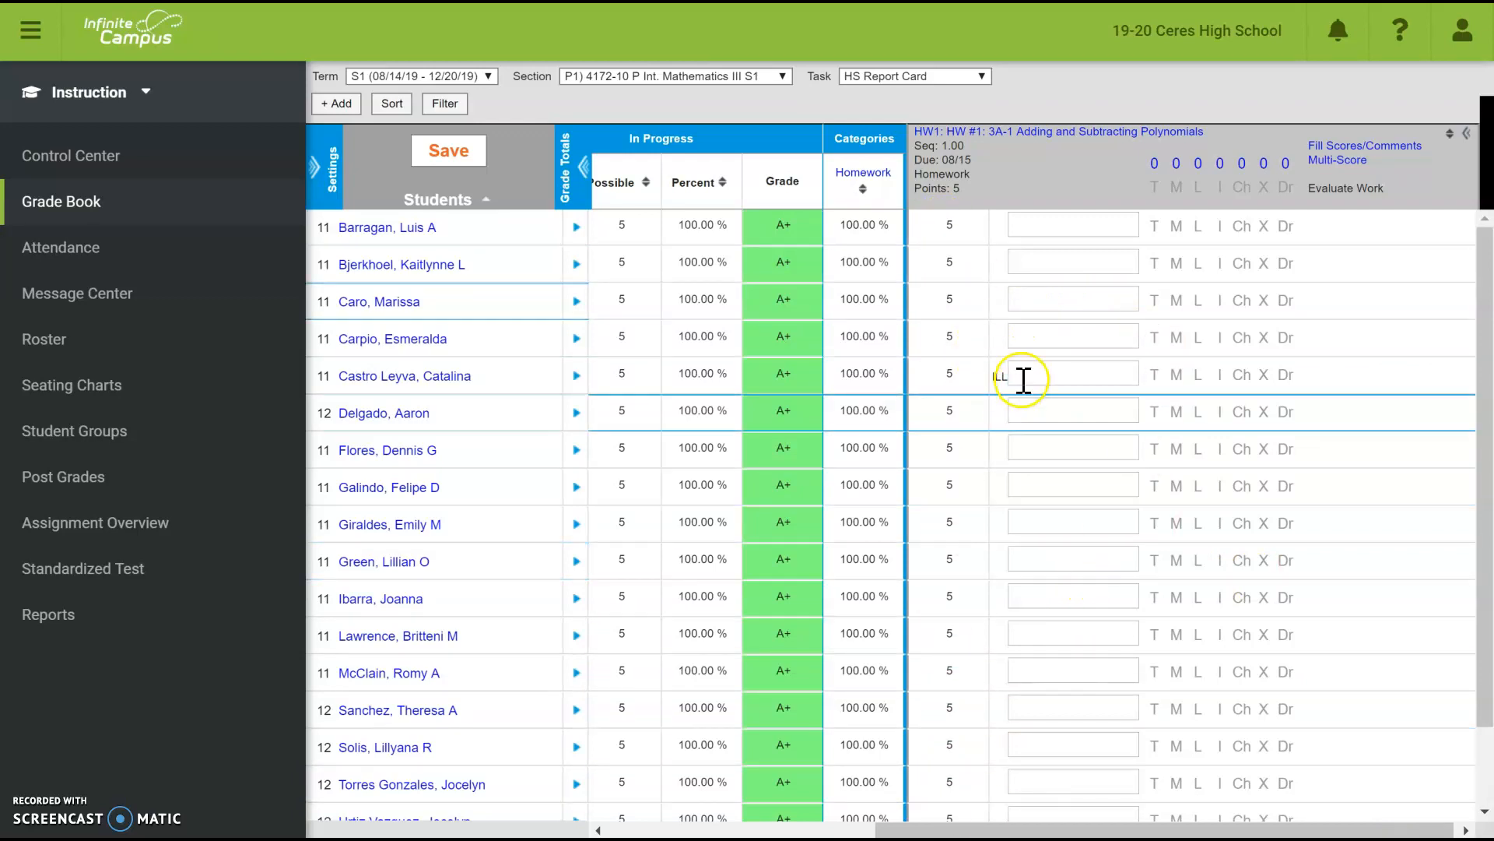
left_click(1176, 374)
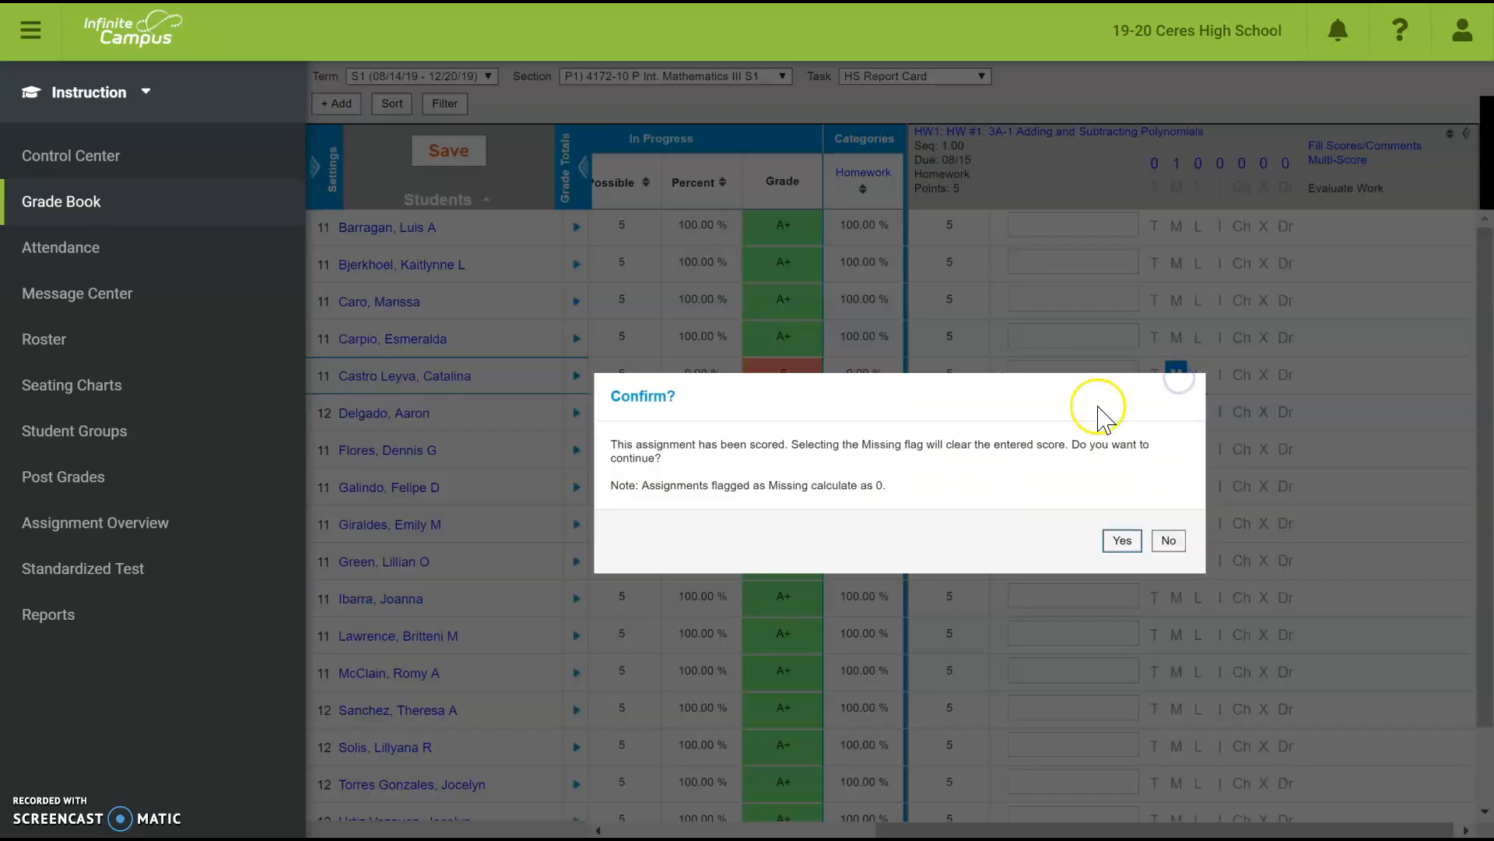
- Confirm the fifth student's Missing flag, dropping them to 0.00% and an F
left_click(1122, 540)
left_click(954, 379)
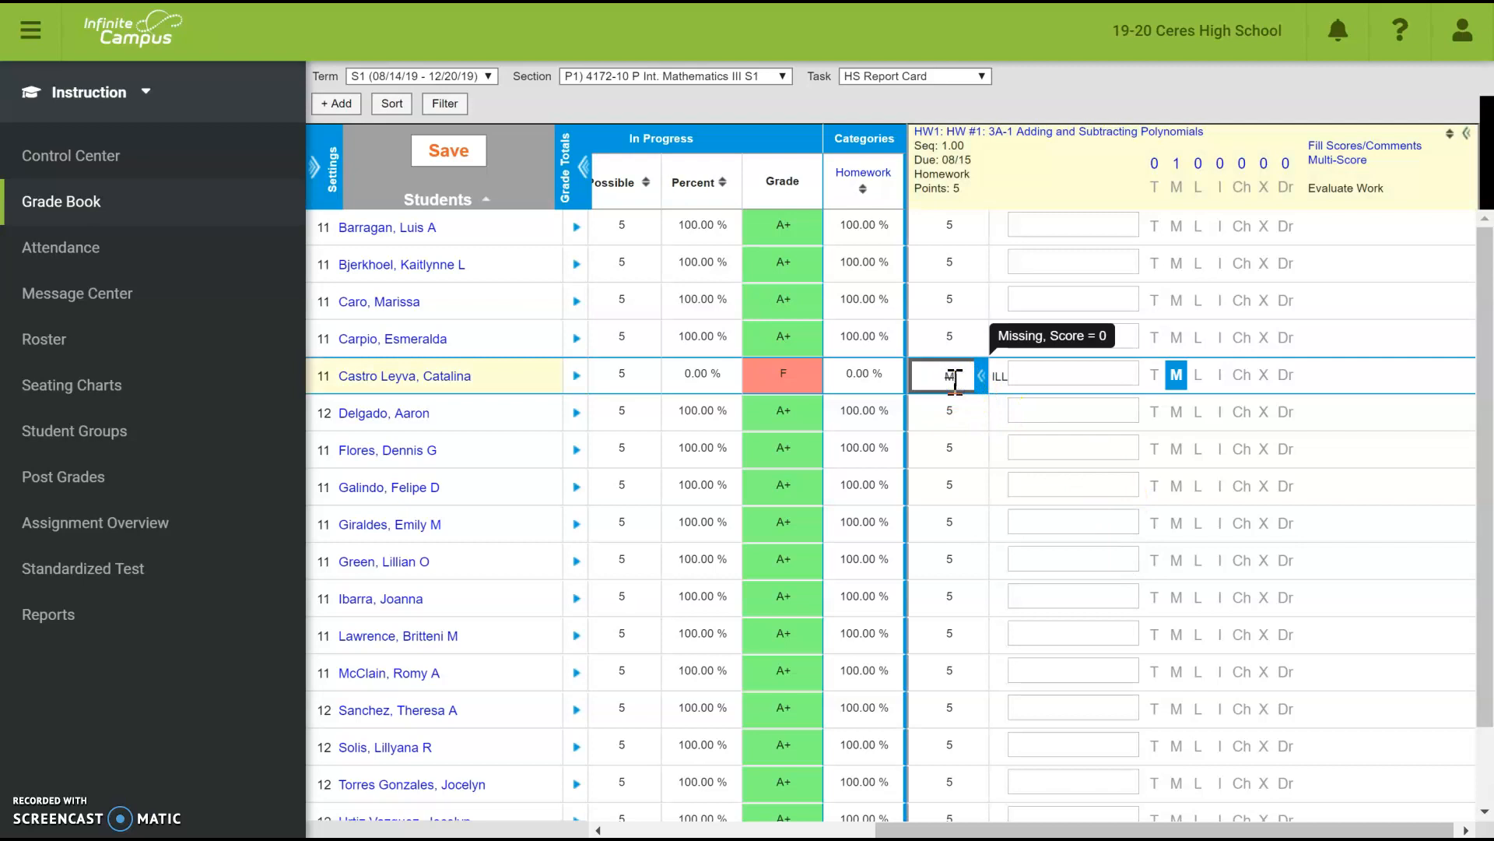
key("Down")
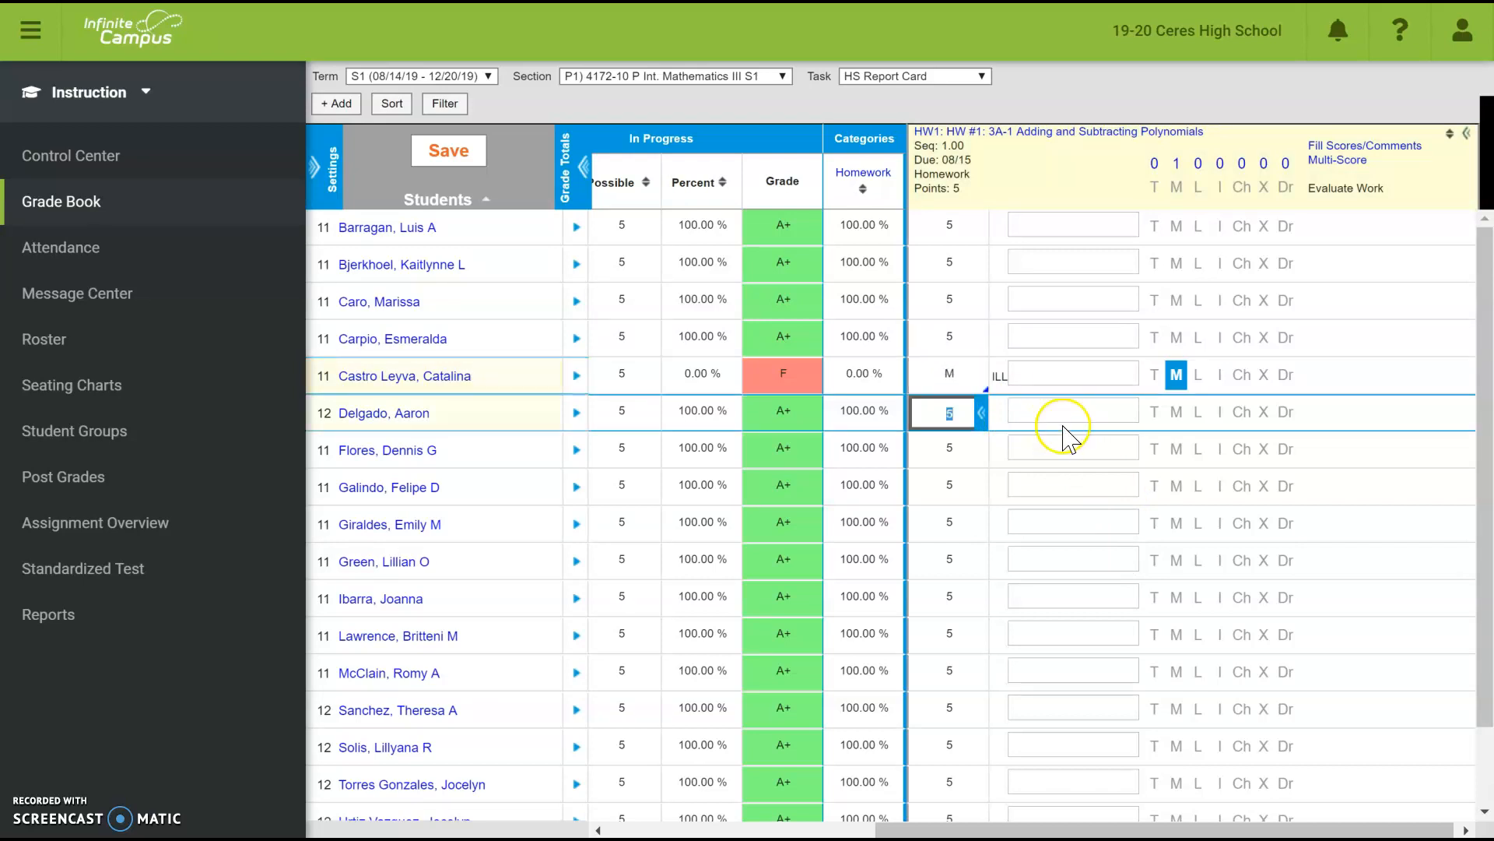
left_click(1468, 137)
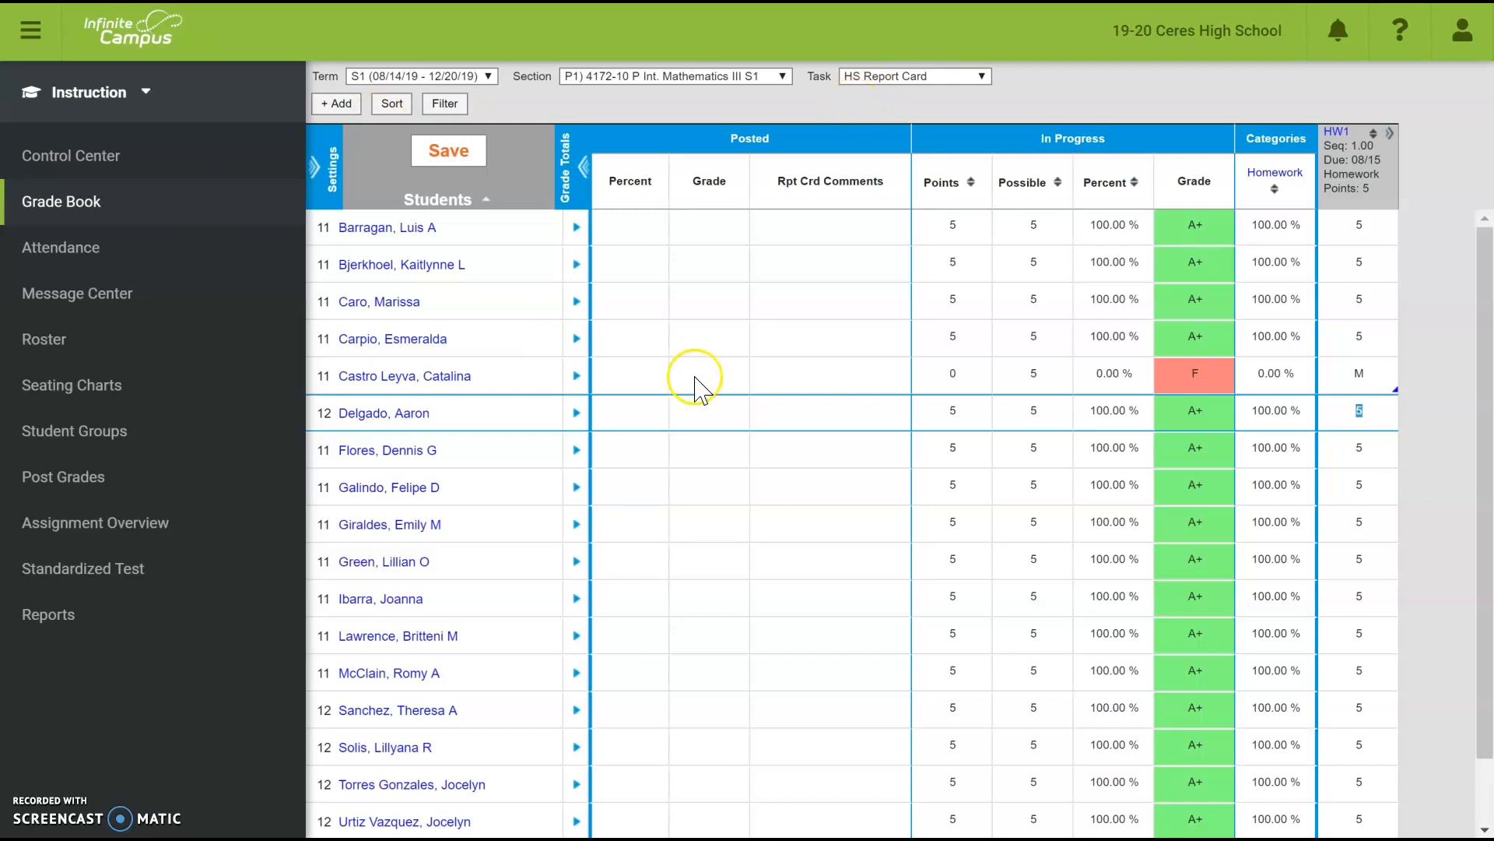
- Save the HS Report Card grade calculation: In Progress Grade with weighted categories
left_click(314, 167)
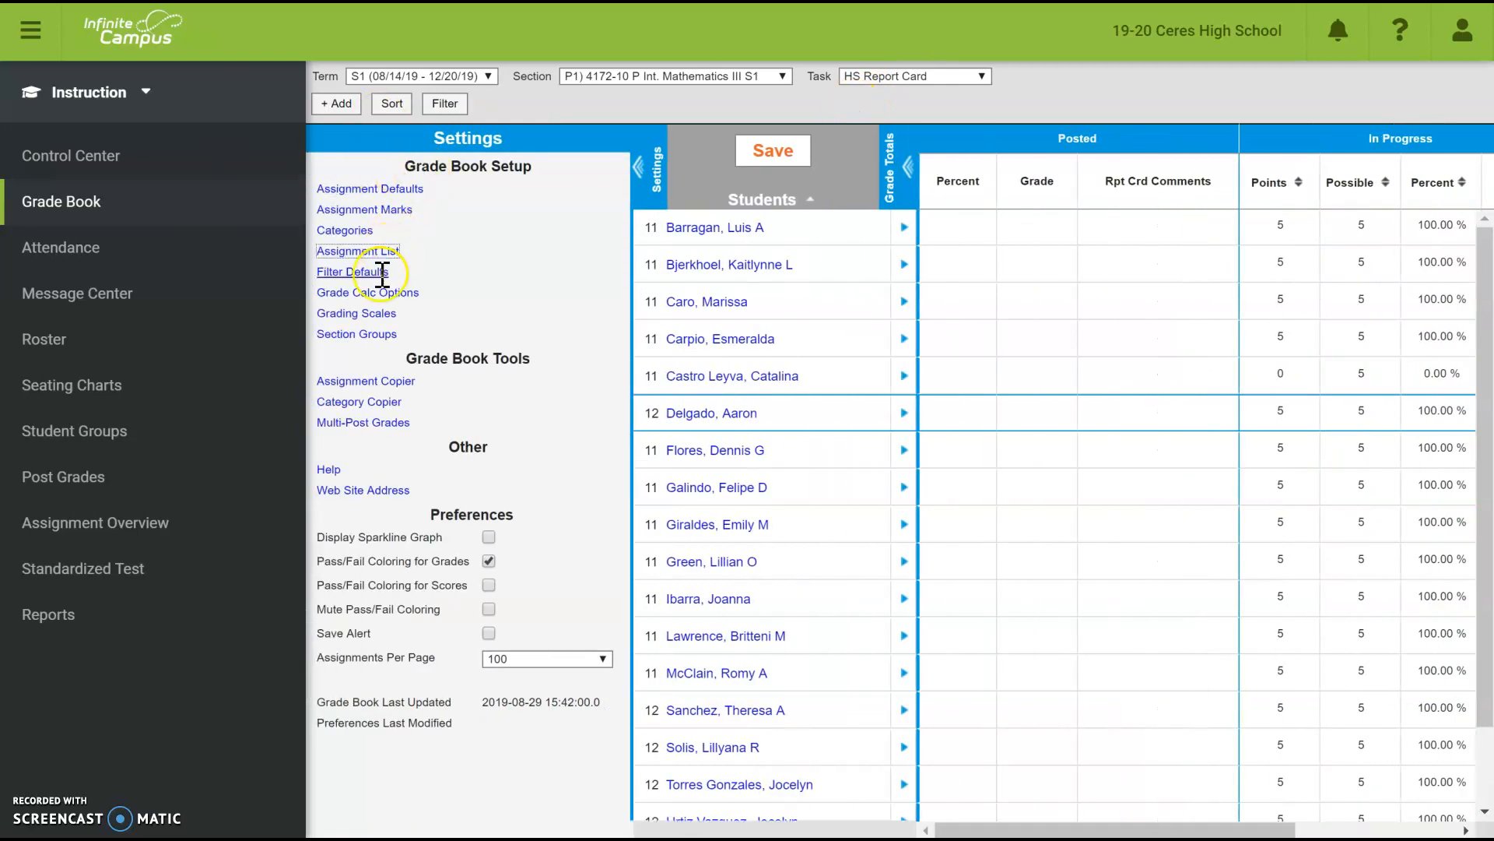
left_click(371, 293)
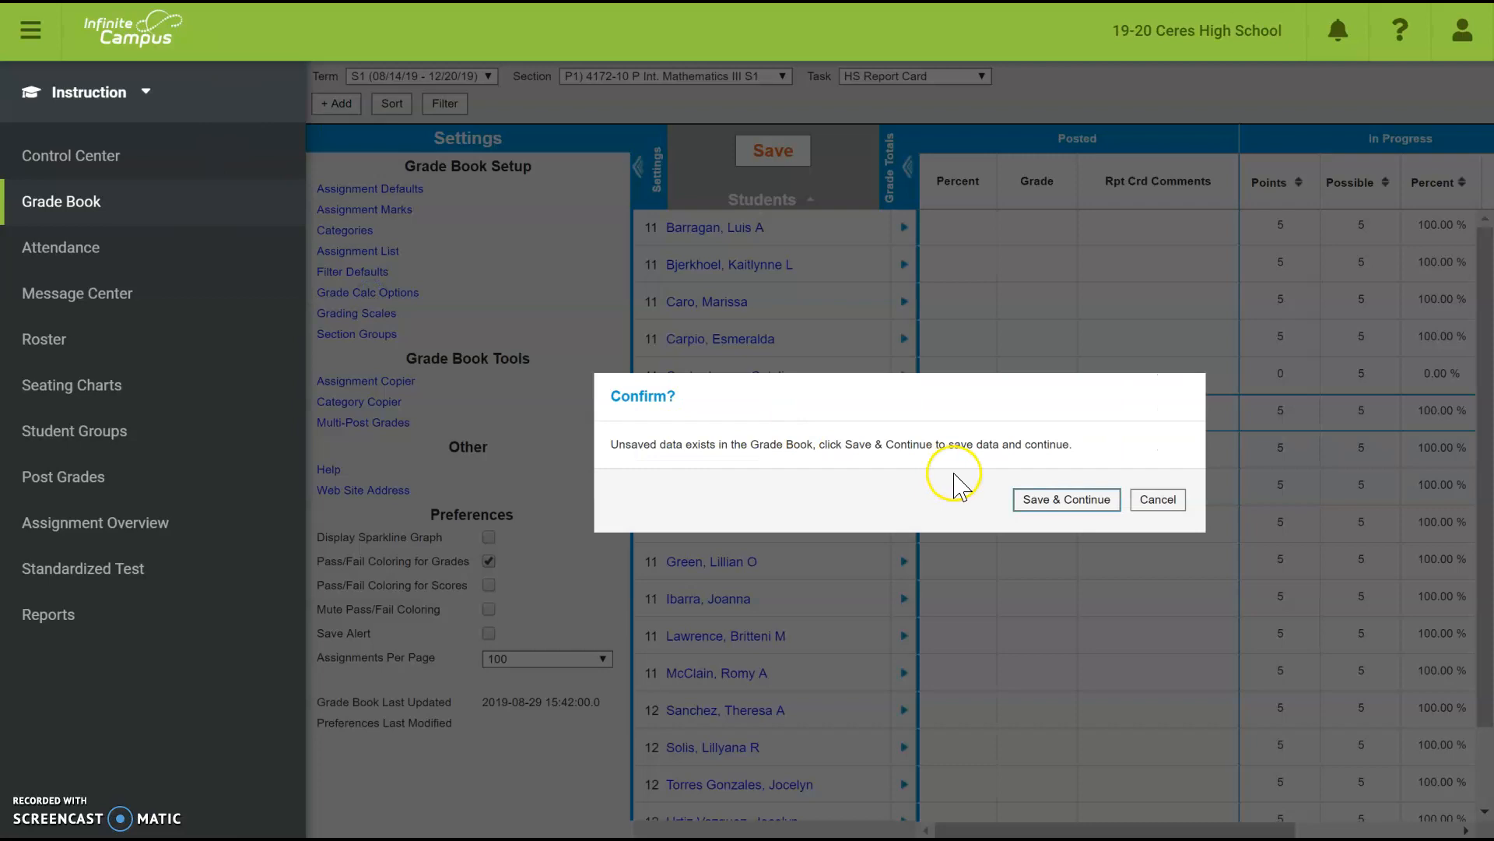
left_click(1091, 500)
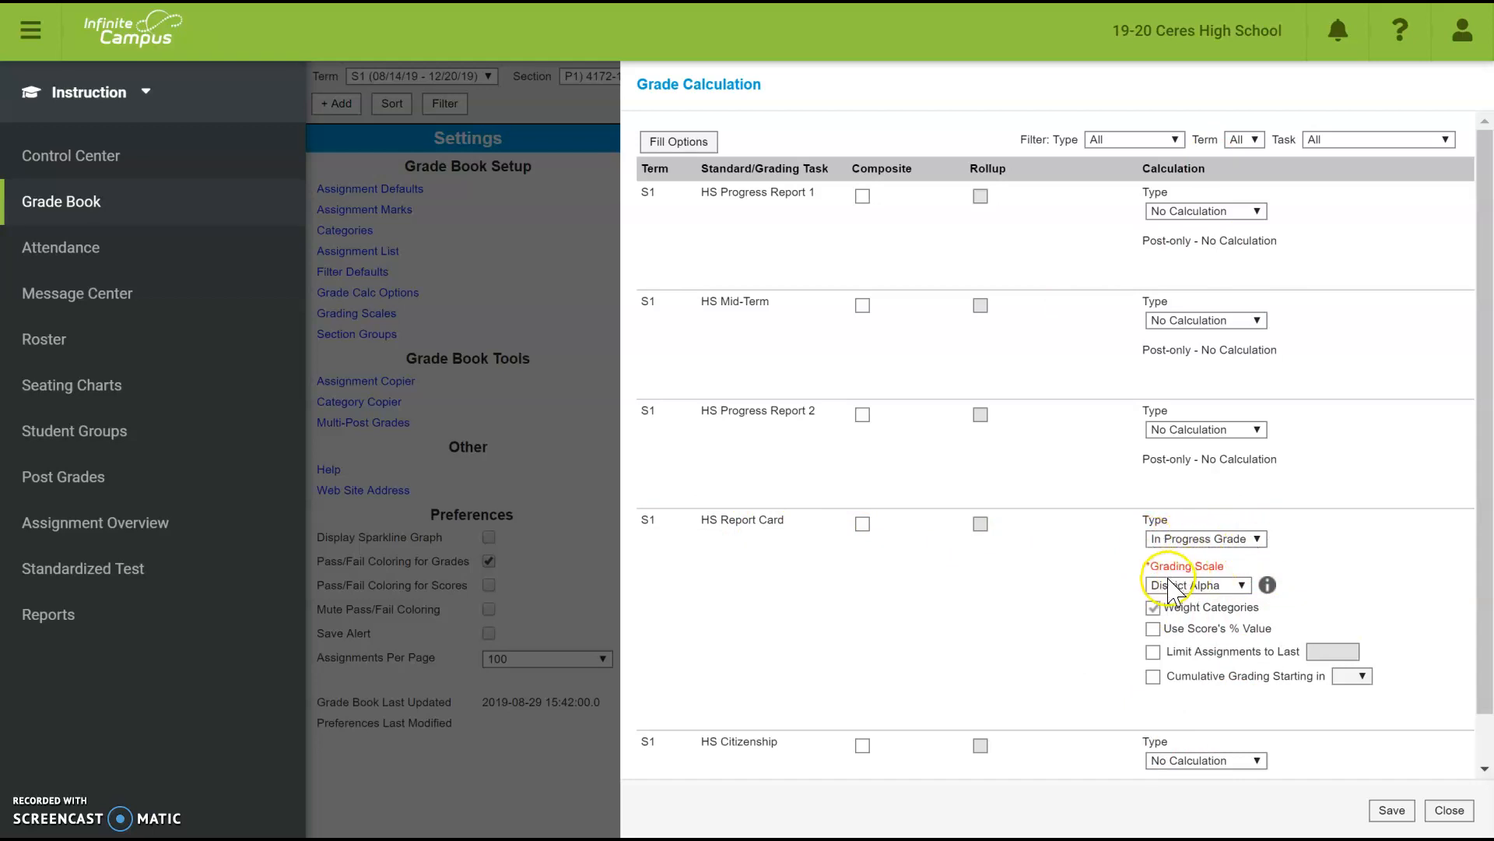
left_click(1390, 809)
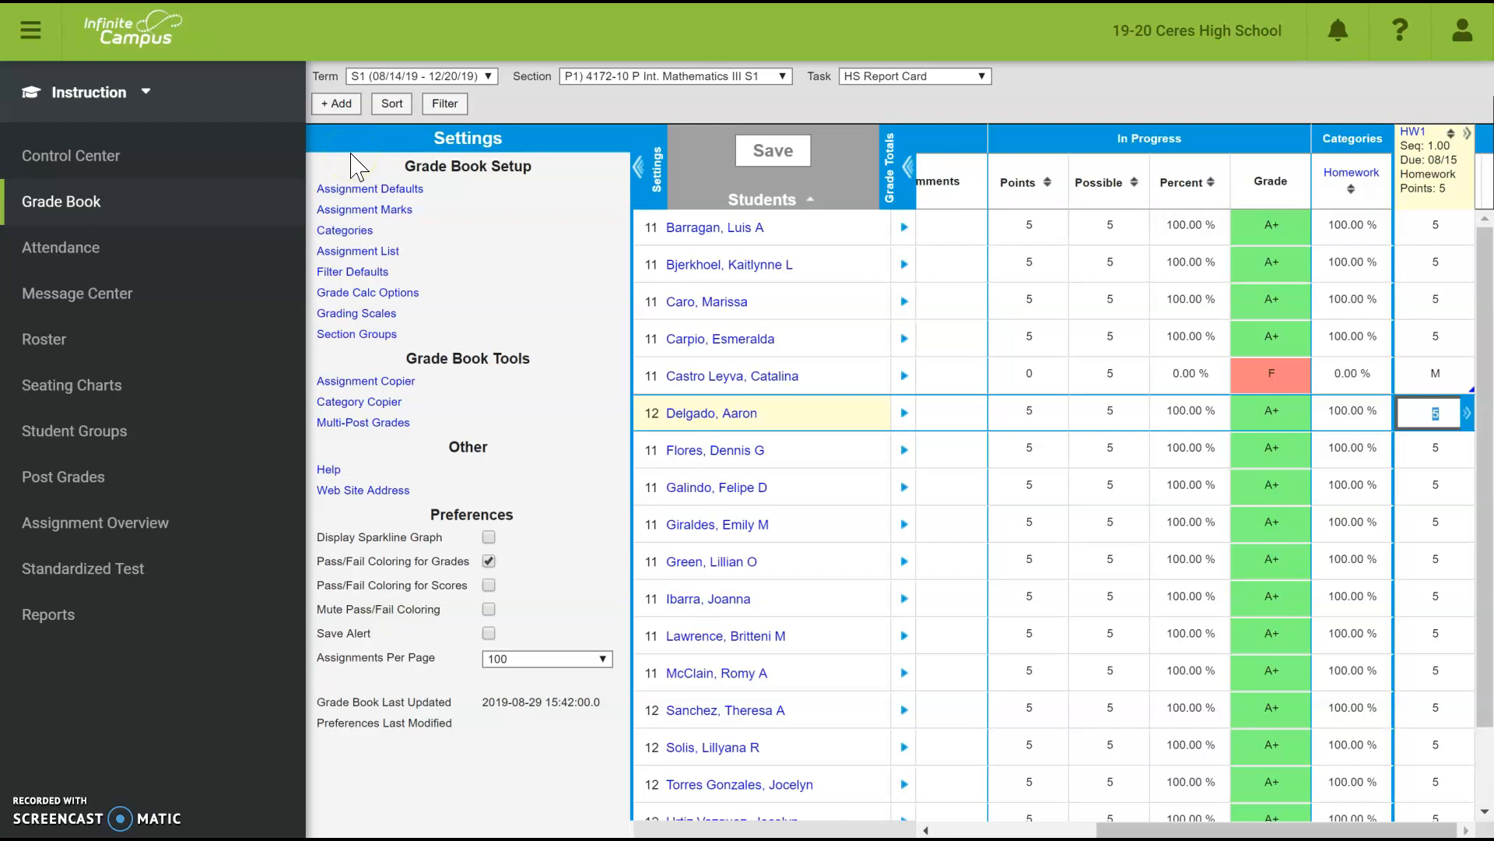
- Hide the Settings panel to show the full colored grid with the one M/F student
scroll(1429, 288, "down", 1)
left_click(1429, 316)
scroll(1429, 315, "up", 1)
left_click(640, 167)
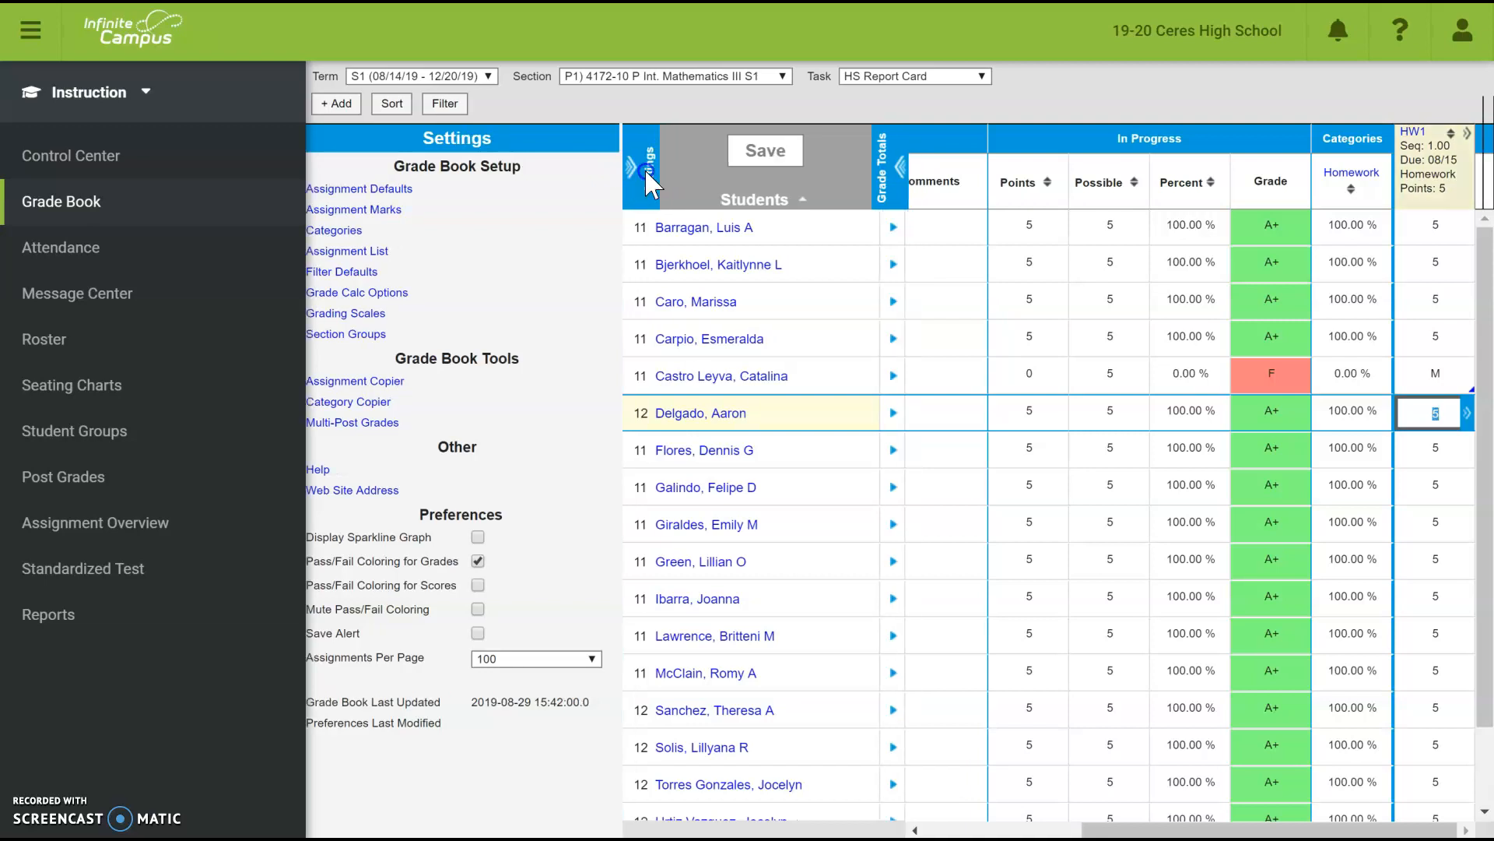